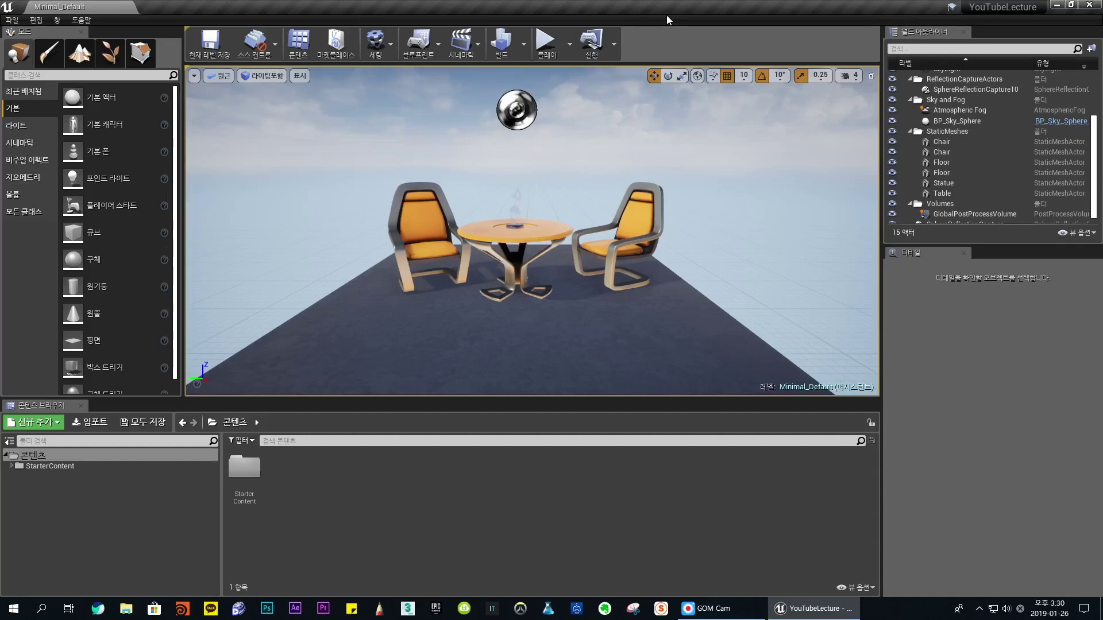
# - Create a new level from the Default template
pyautogui.moveTo(545, 262); pyautogui.dragTo(570, 228, button='right')
pyautogui.click(11, 19)
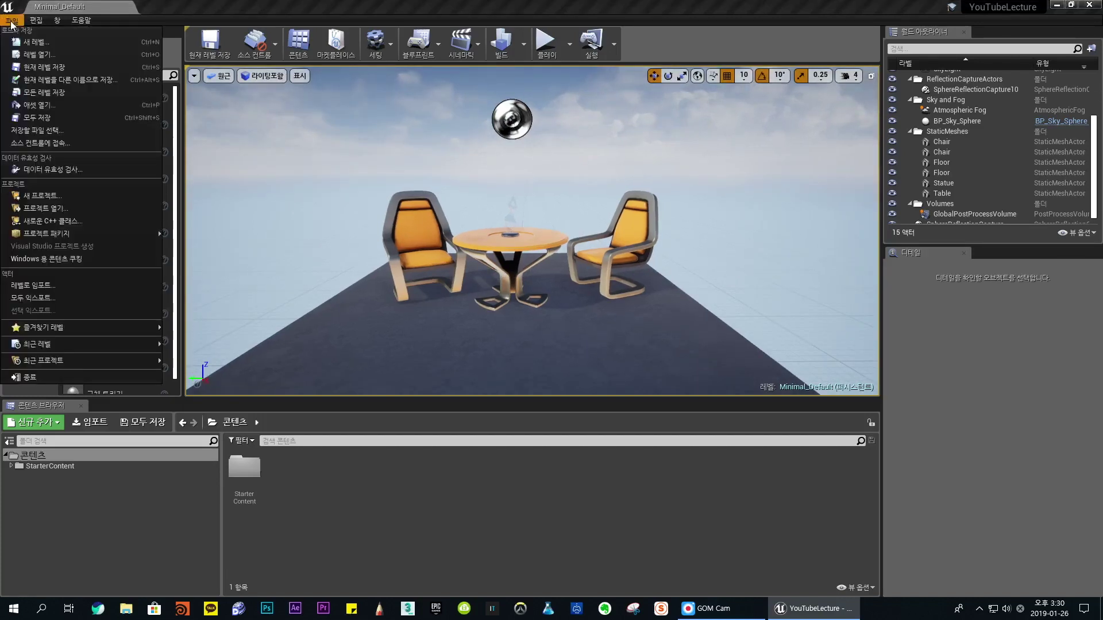
pyautogui.click(55, 42)
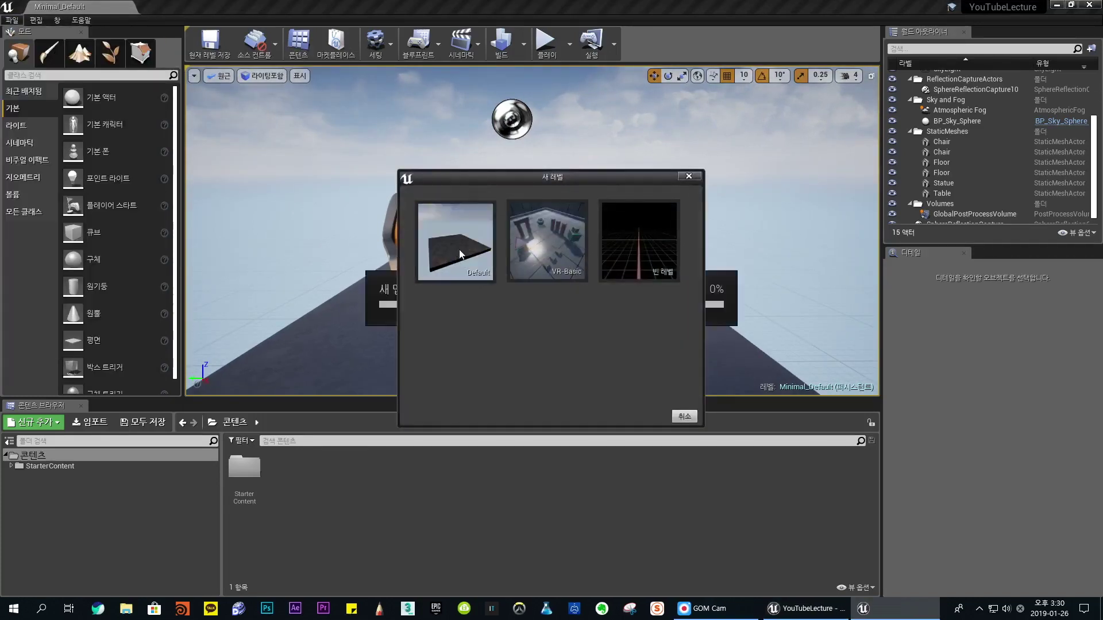
pyautogui.click(460, 250)
# - Enlarge the Content Browser area and narrow its folder tree to give the asset view more room
pyautogui.moveTo(610, 320); pyautogui.dragTo(552, 321, button='right')
pyautogui.scroll(-3, 548, 305)
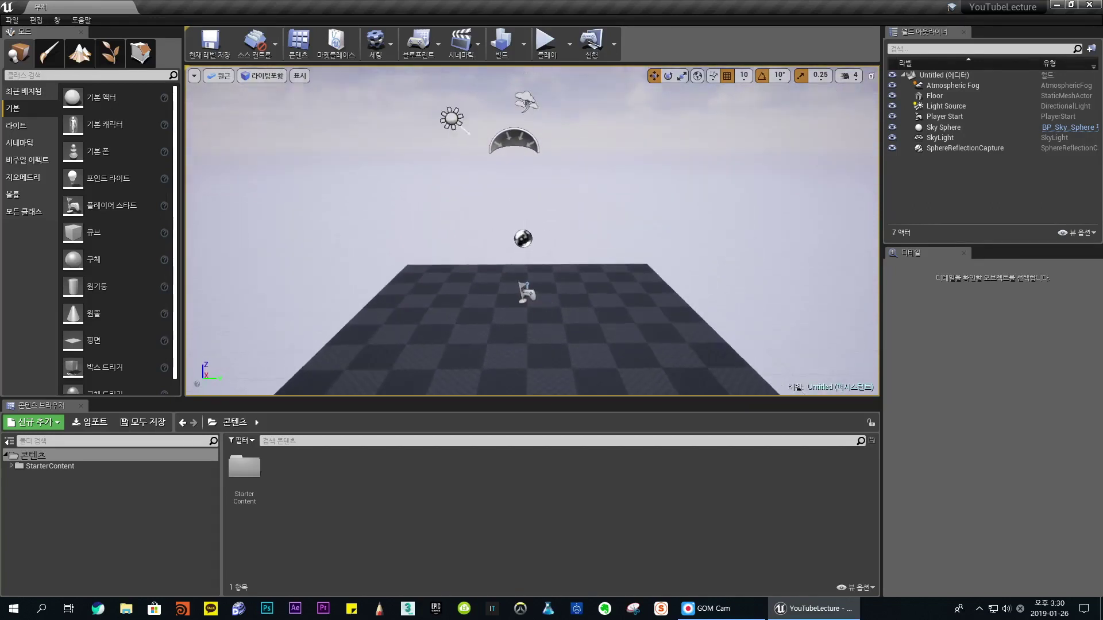
pyautogui.moveTo(548, 284); pyautogui.dragTo(549, 295, button='right')
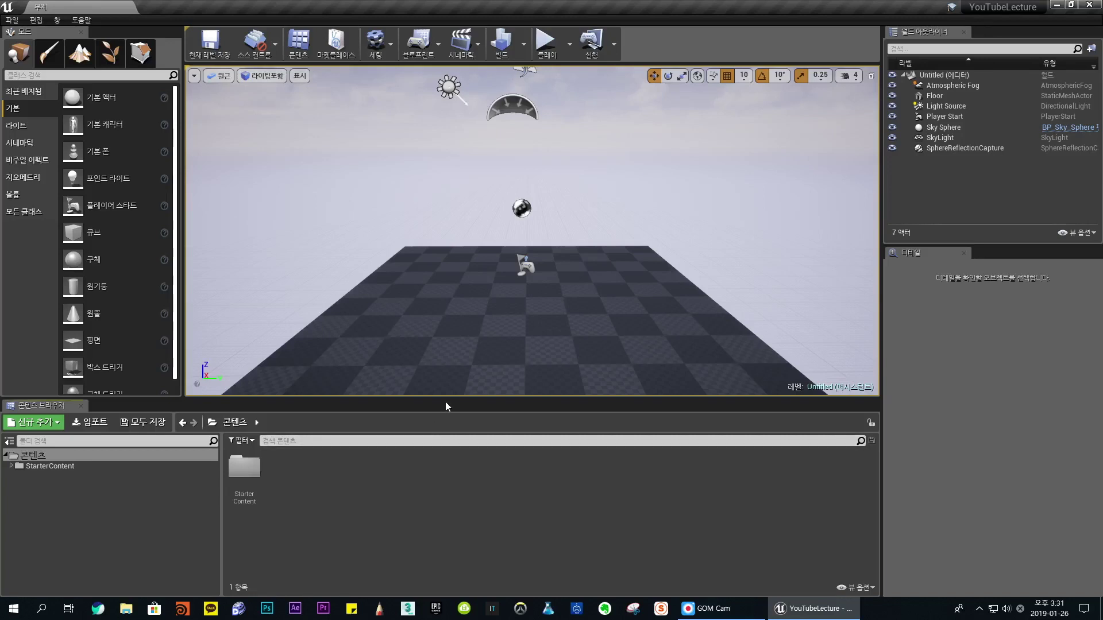
pyautogui.moveTo(455, 401); pyautogui.dragTo(459, 370)
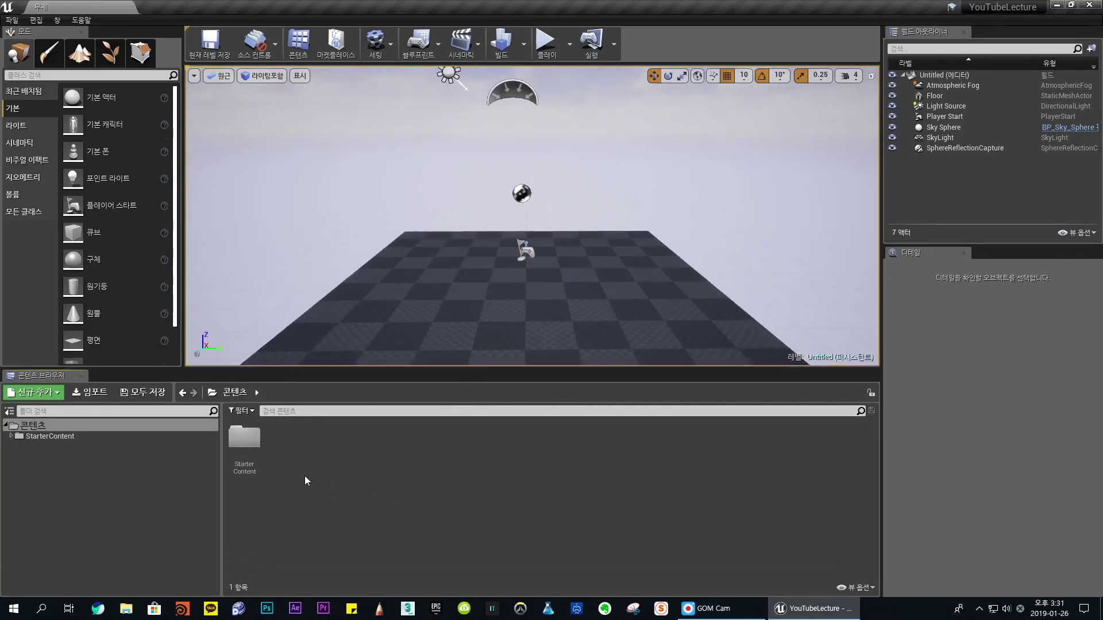
pyautogui.moveTo(222, 477); pyautogui.dragTo(201, 477)
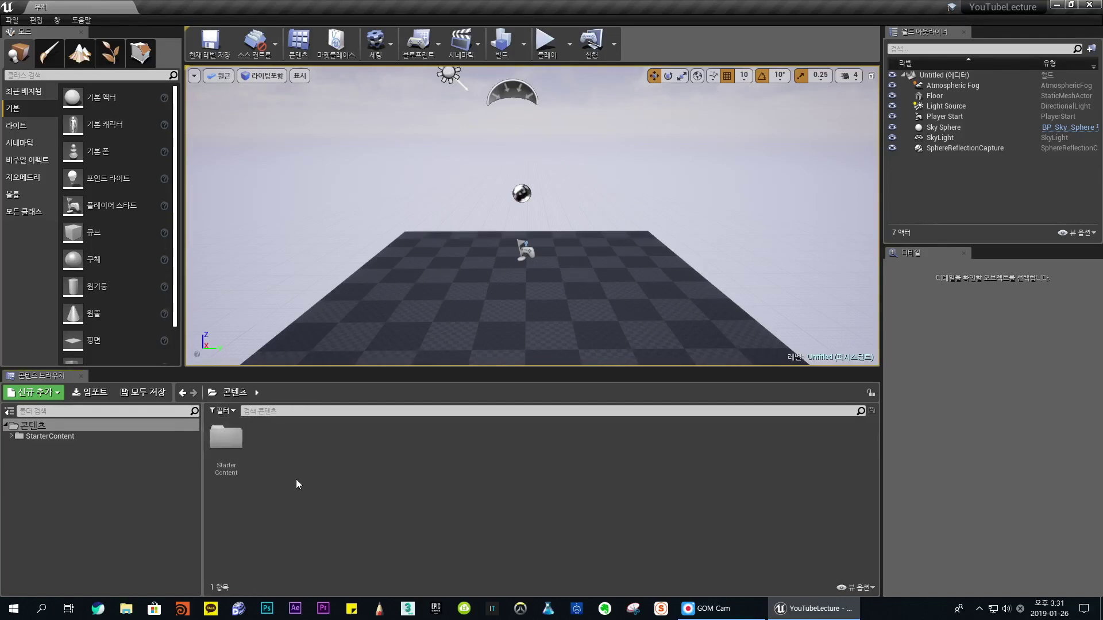
pyautogui.rightClick(413, 470)
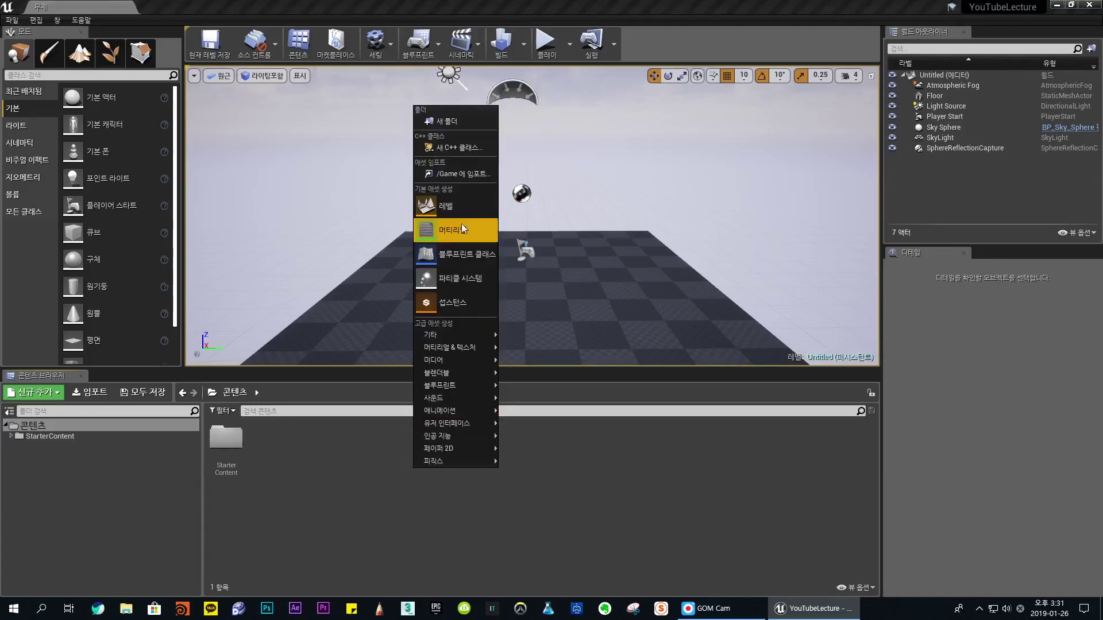
pyautogui.rightClick(405, 501)
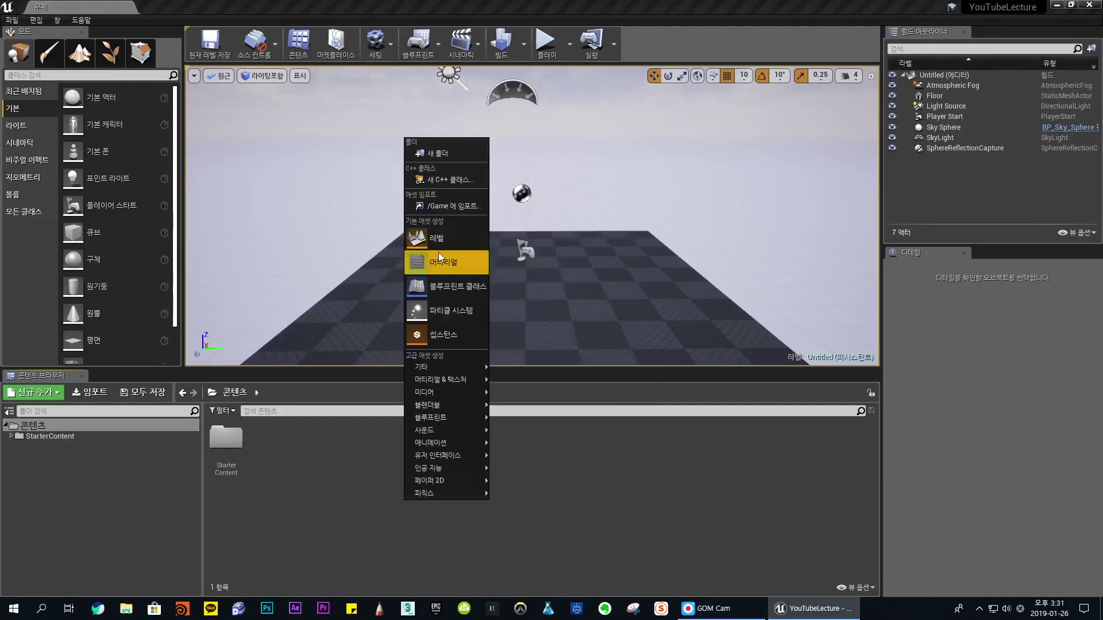
pyautogui.click(318, 521)
pyautogui.click(50, 396)
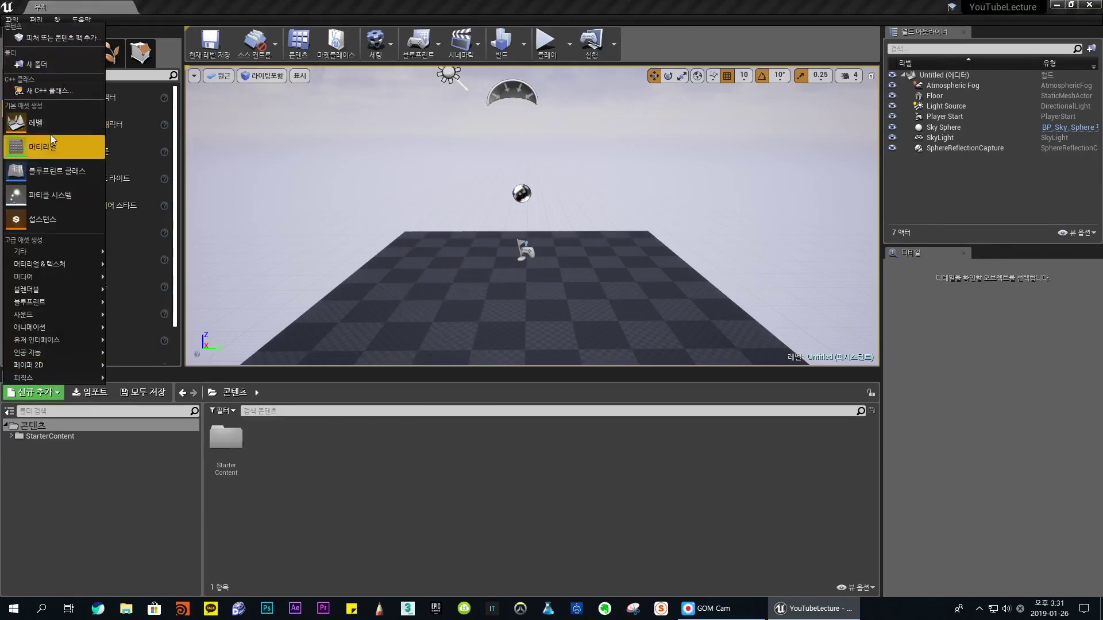
pyautogui.click(356, 508)
# - Create a folder named Particles in the root content folder and open it
pyautogui.rightClick(410, 508)
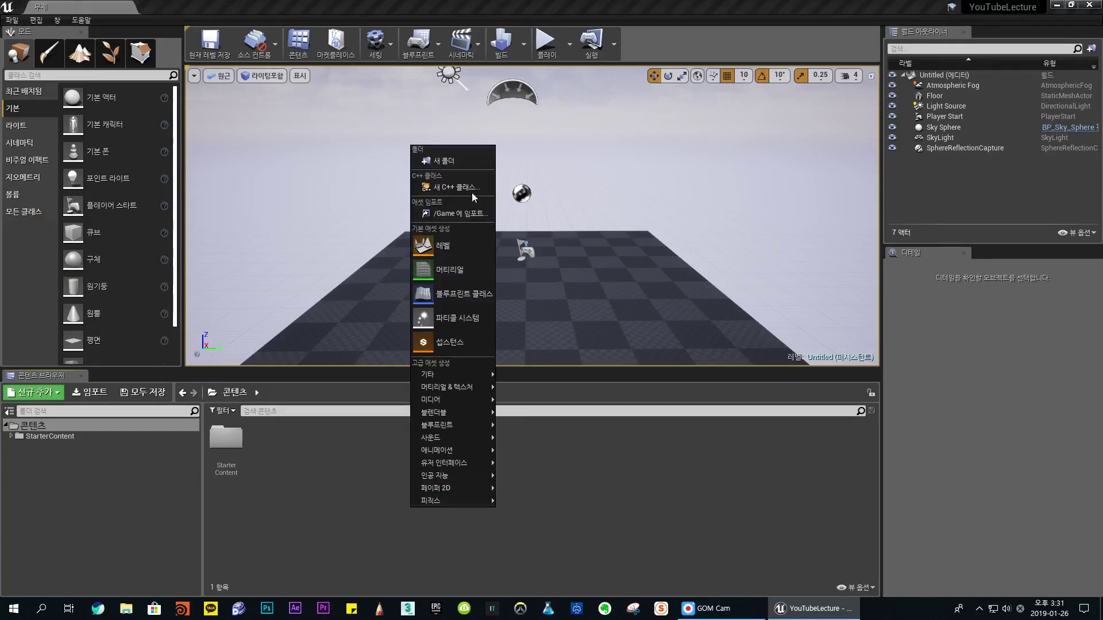
pyautogui.click(458, 161)
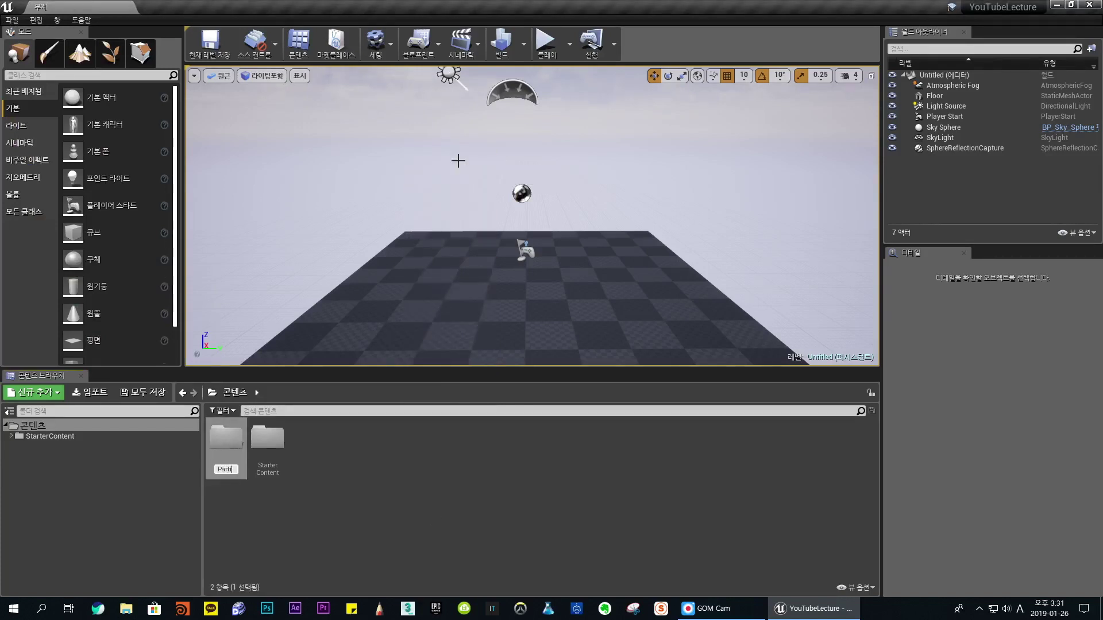
pyautogui.press('Return')
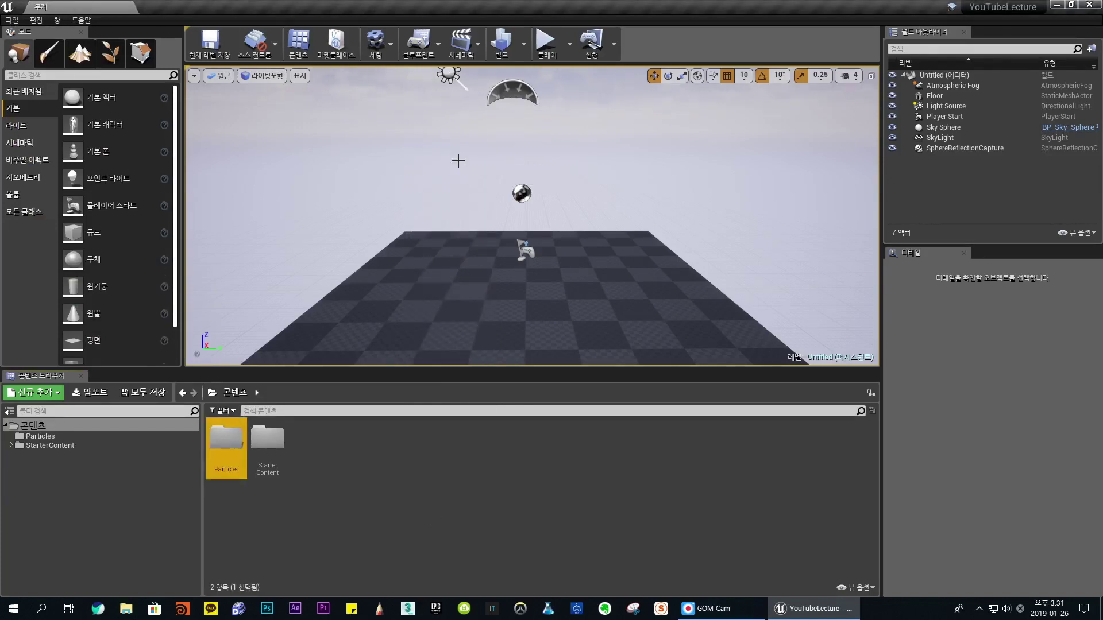
pyautogui.press('Return')
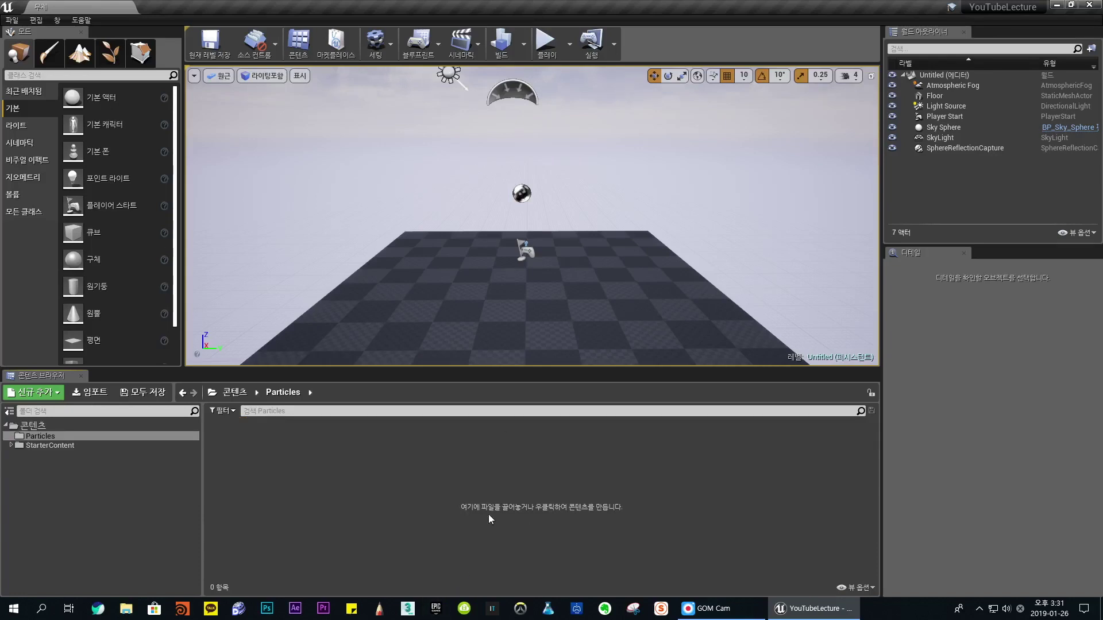
# - Create a particle system named Test in the Particles folder and open it for editing
pyautogui.rightClick(467, 504)
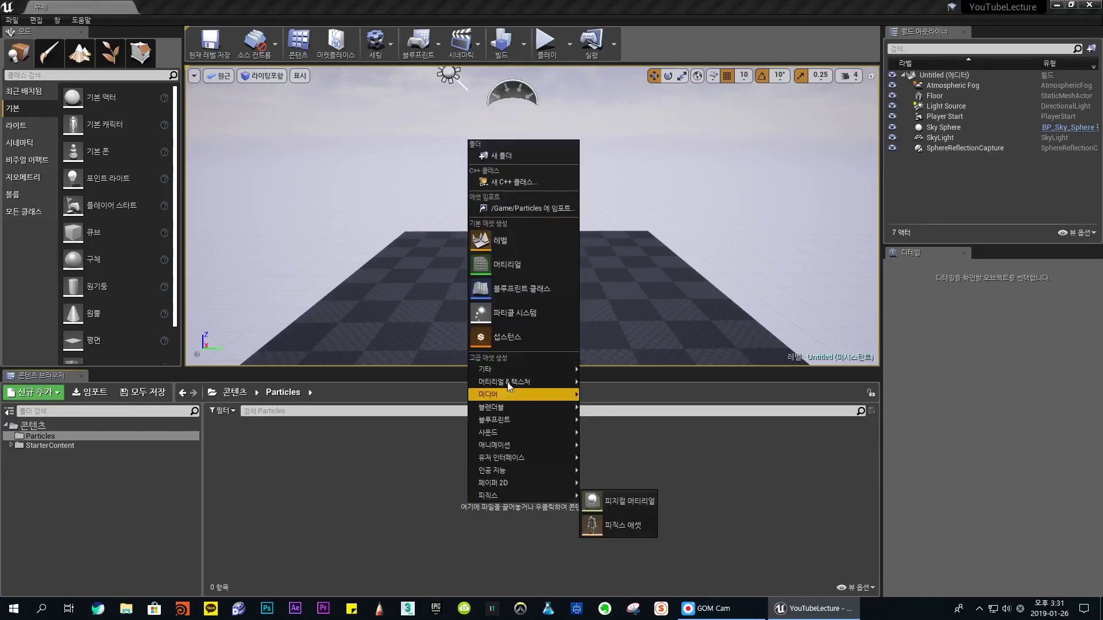
pyautogui.click(531, 312)
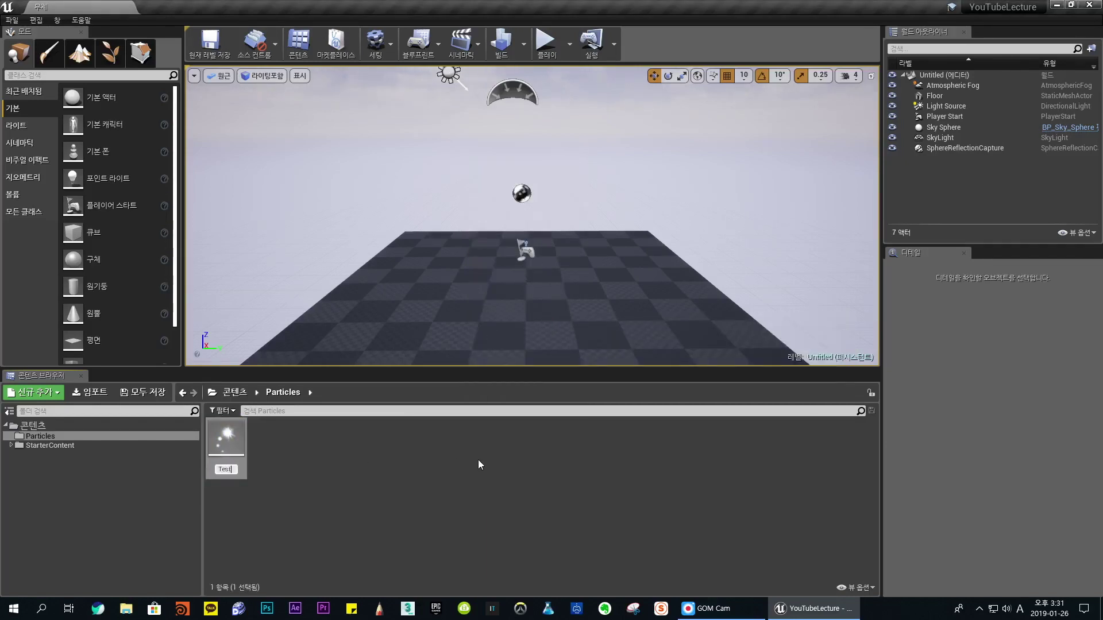
pyautogui.press('Return')
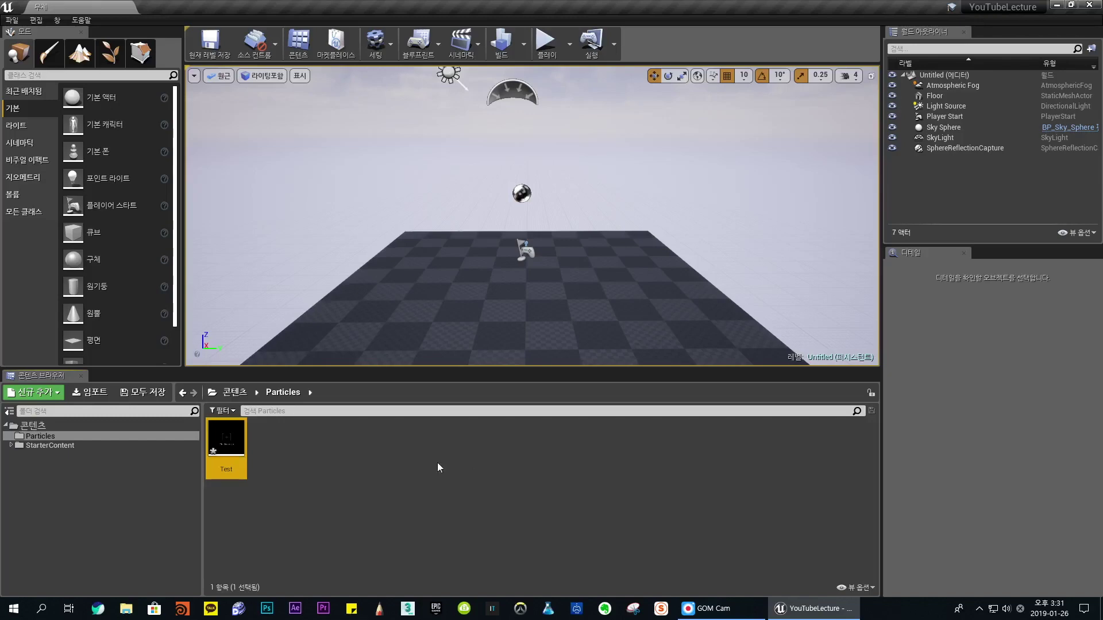
pyautogui.doubleClick(222, 437)
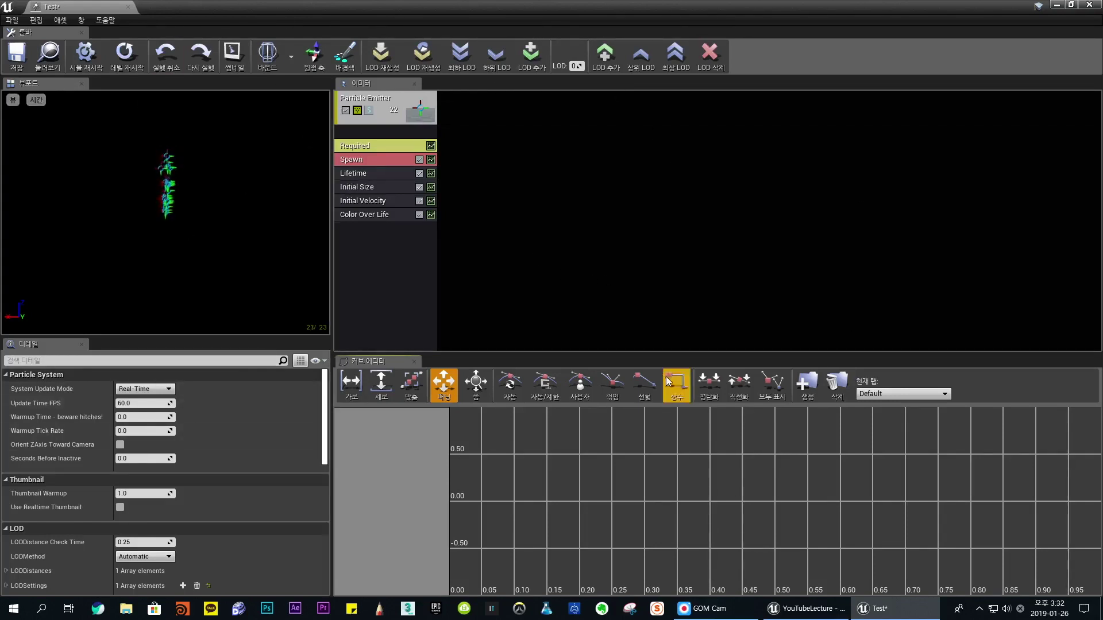
pyautogui.click(44, 21)
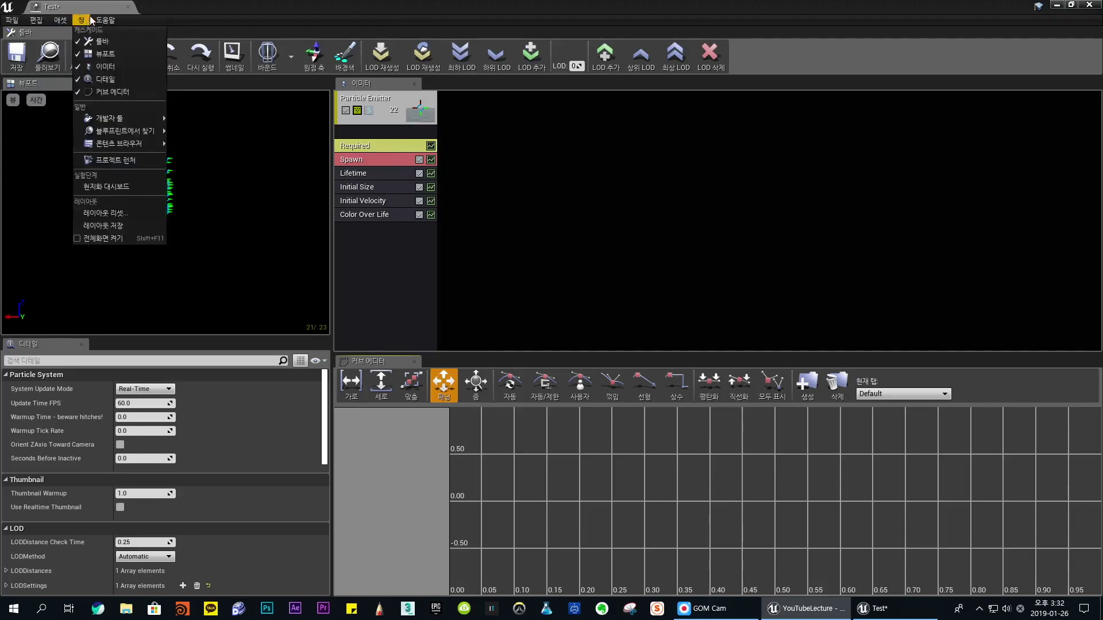
pyautogui.moveTo(96, 22)
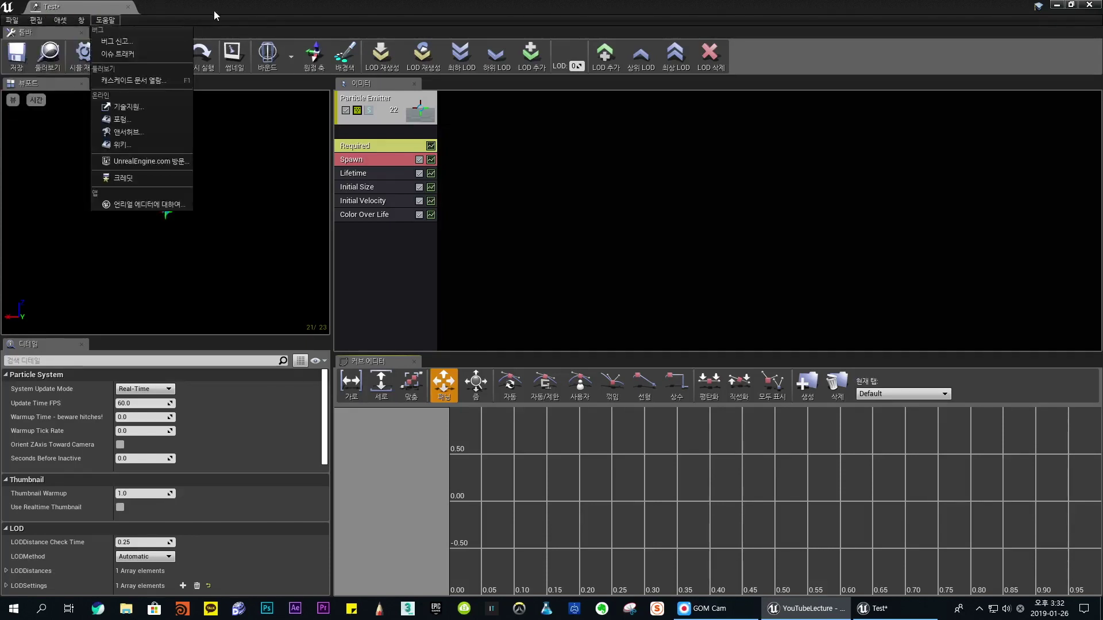
pyautogui.click(34, 47)
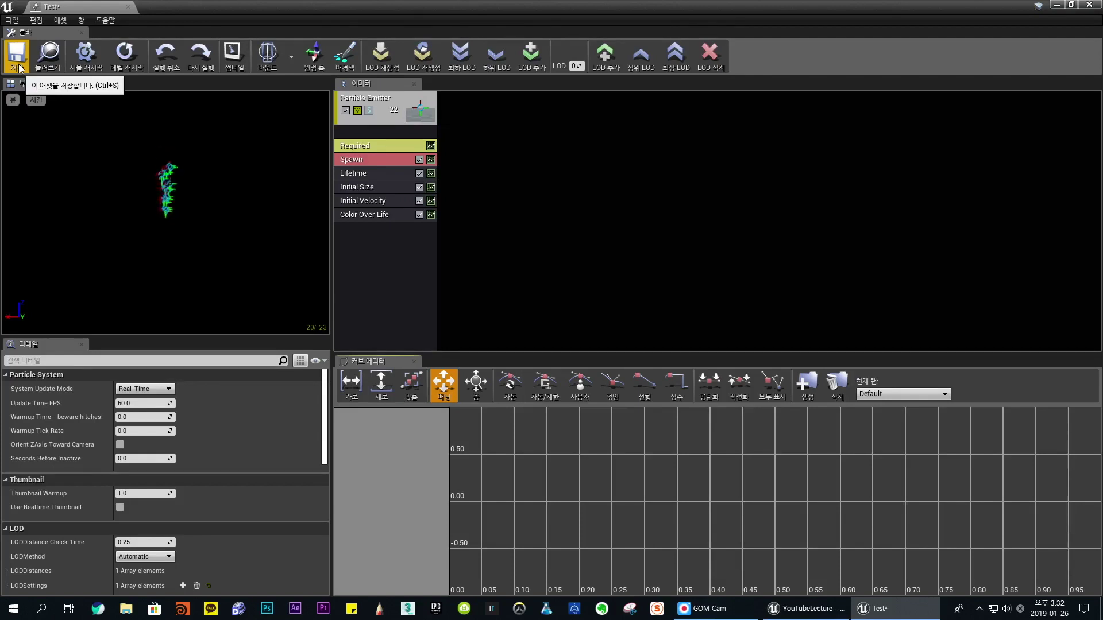
# - Show the StarterContent folder in the Content Browser and jump back to the Test asset's location from the particle editor
pyautogui.click(51, 66)
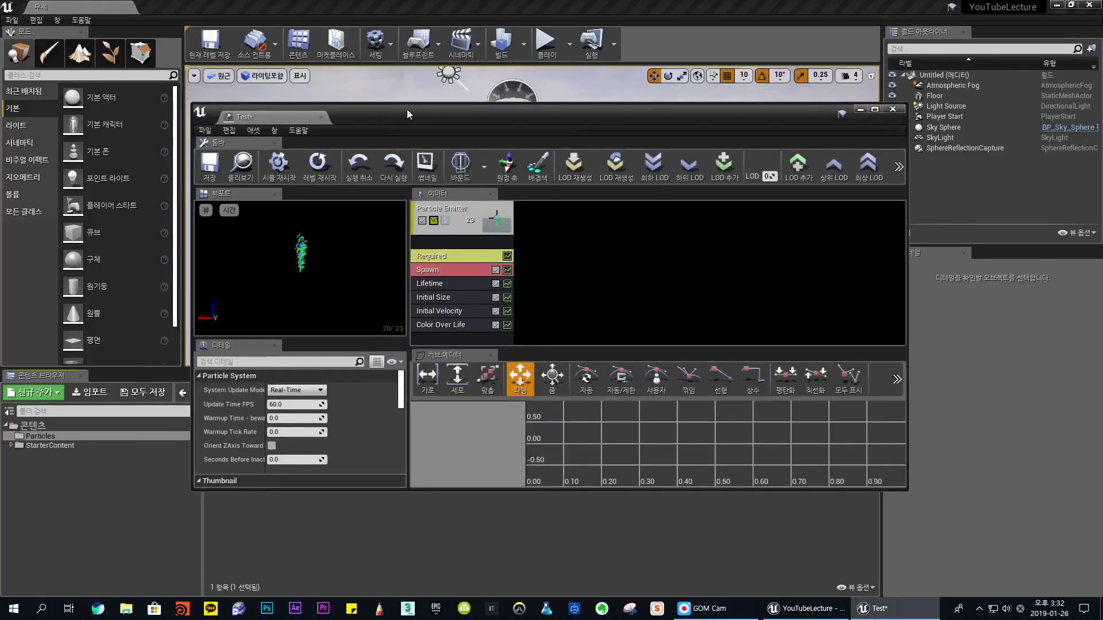
pyautogui.moveTo(406, 109); pyautogui.dragTo(602, 96)
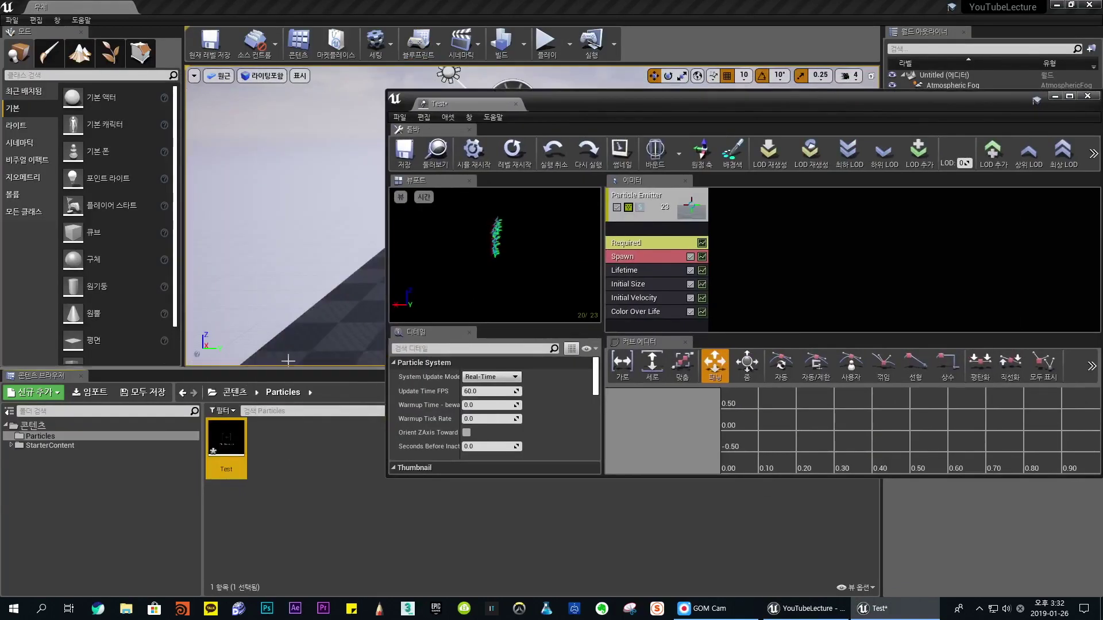
pyautogui.click(47, 446)
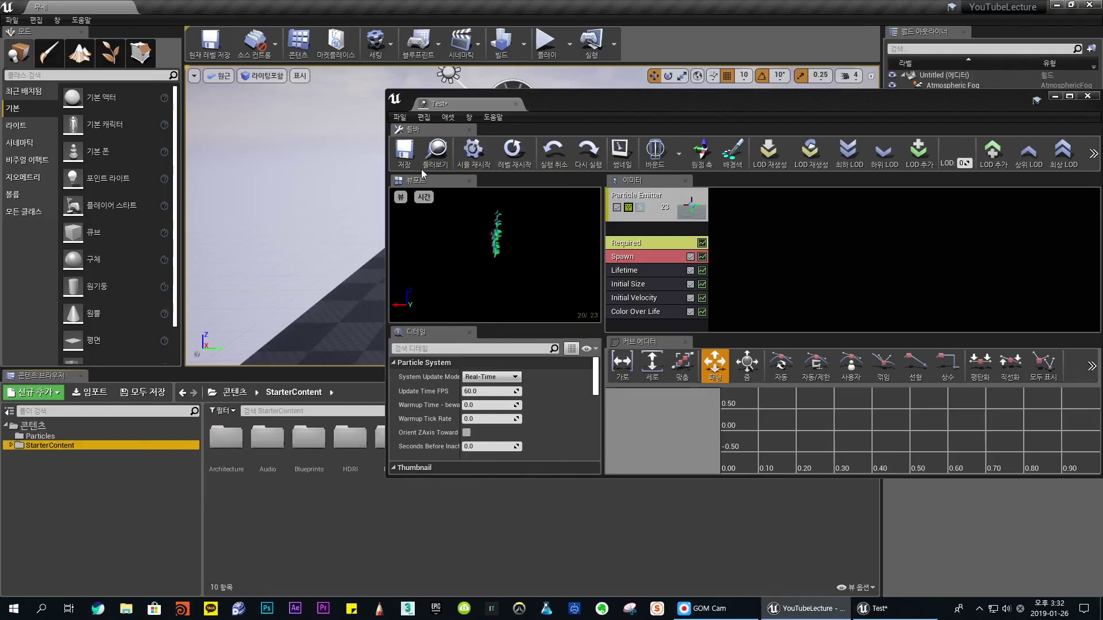
pyautogui.click(436, 151)
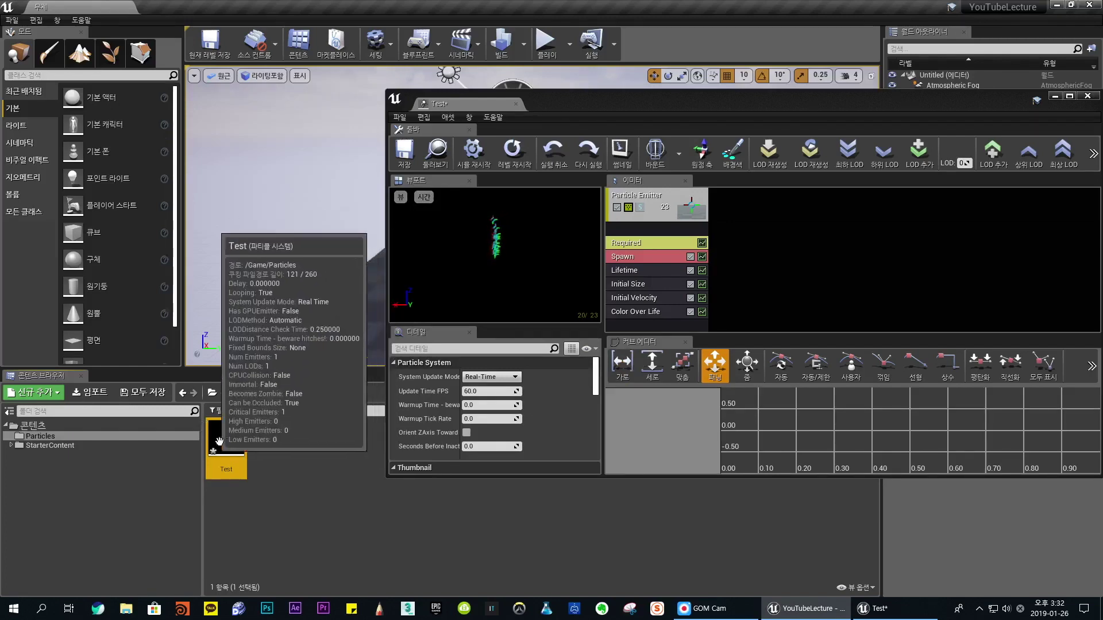
pyautogui.moveTo(704, 99); pyautogui.dragTo(522, 107)
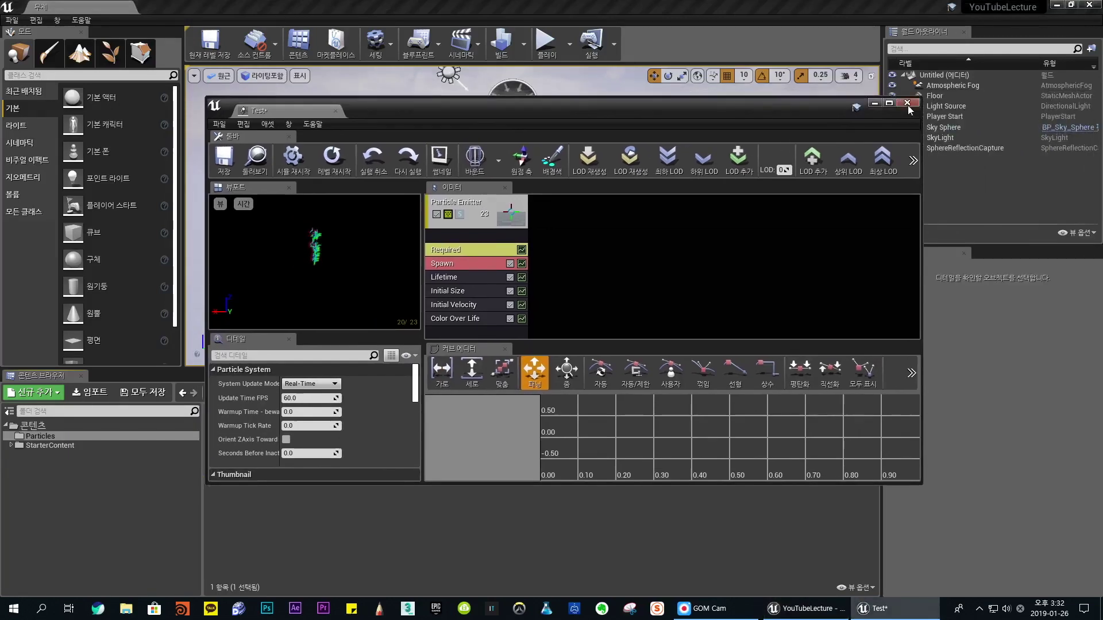
pyautogui.click(889, 105)
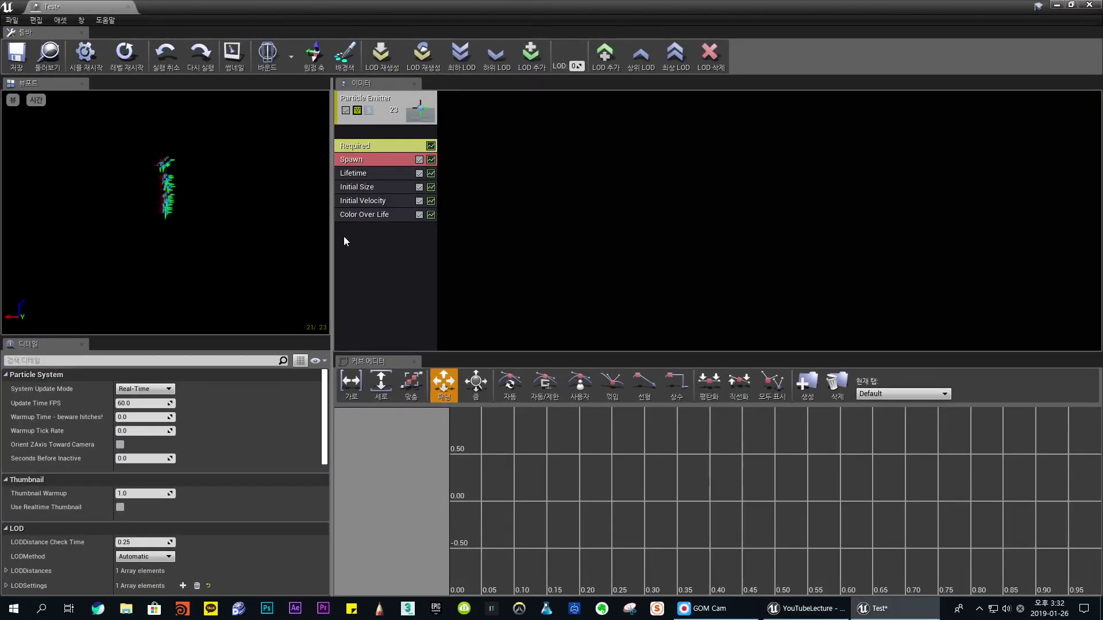
# - Restart the Test particle simulation several times to watch the emitter start over in the preview
pyautogui.click(87, 63)
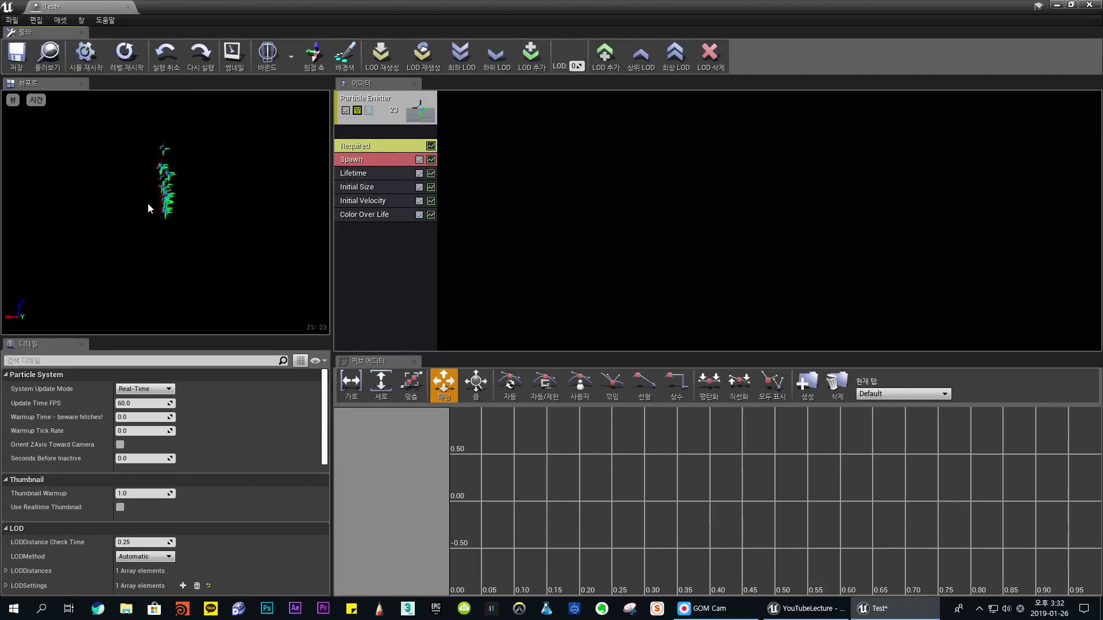
pyautogui.click(93, 65)
pyautogui.click(90, 65)
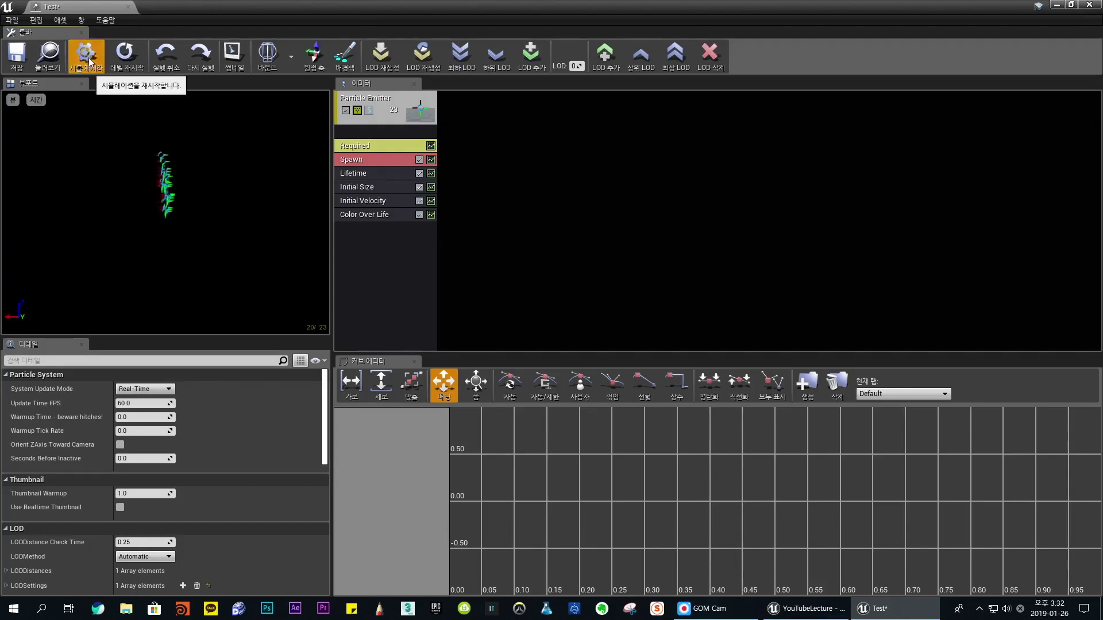
pyautogui.click(89, 65)
pyautogui.click(89, 67)
pyautogui.click(87, 70)
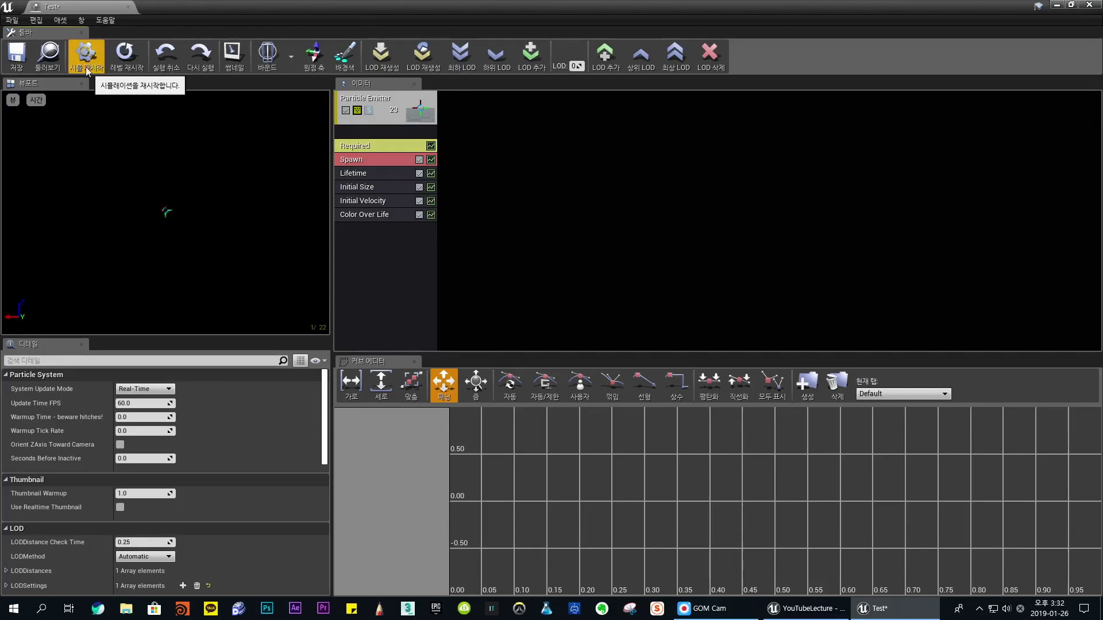
# - Restart the Test particle system in the level repeatedly and compare it with restarting the preview simulation
pyautogui.click(120, 68)
pyautogui.click(122, 67)
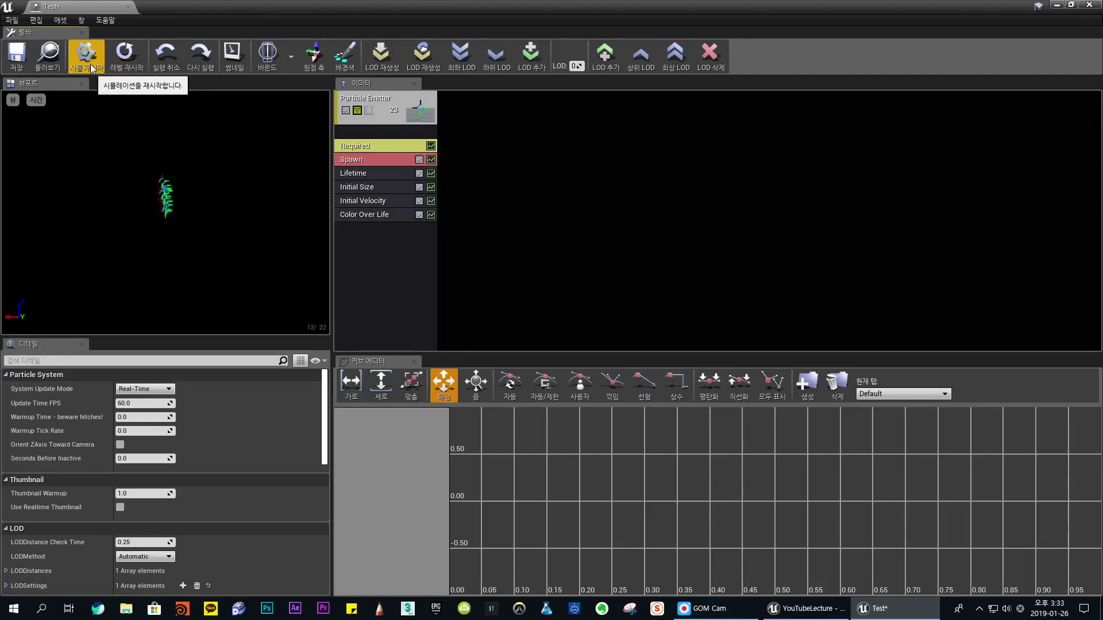
pyautogui.click(128, 67)
pyautogui.click(130, 67)
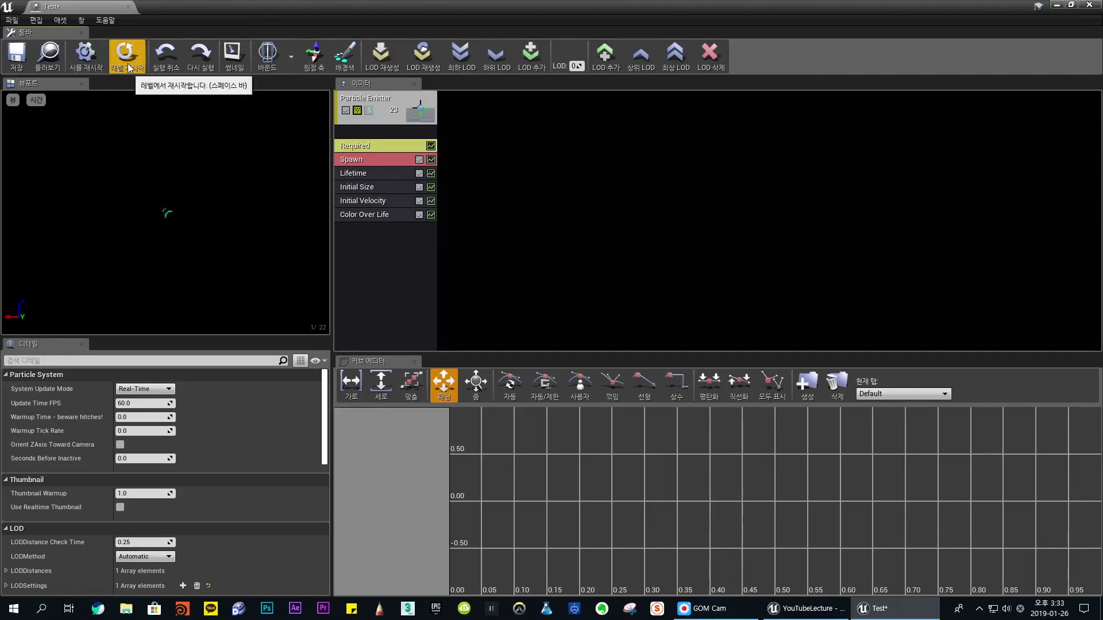
pyautogui.click(131, 68)
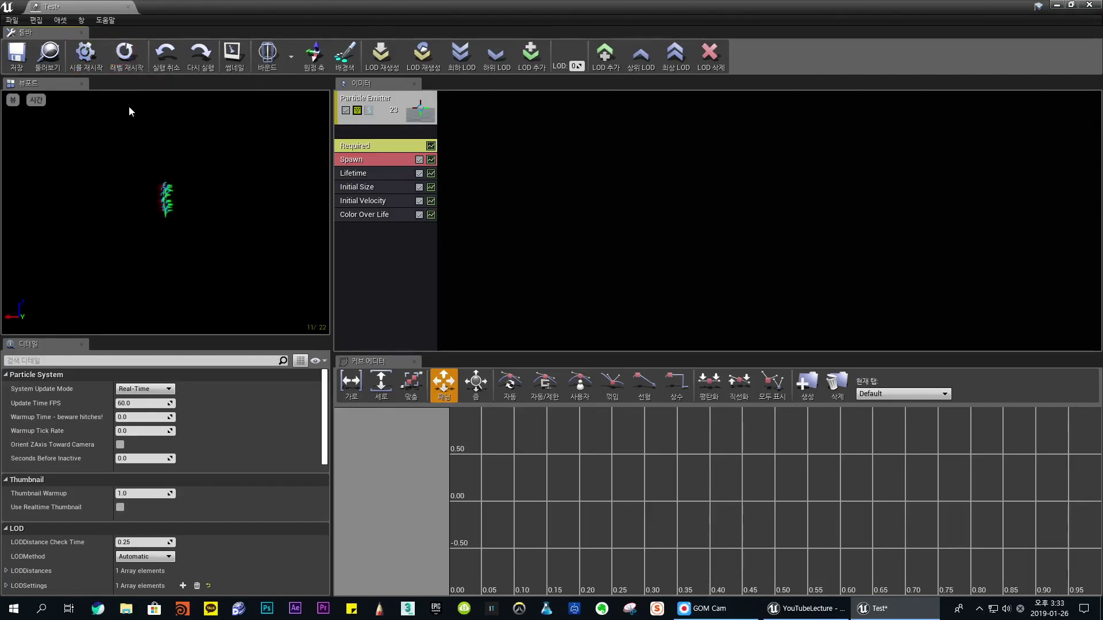
pyautogui.click(126, 68)
pyautogui.click(125, 68)
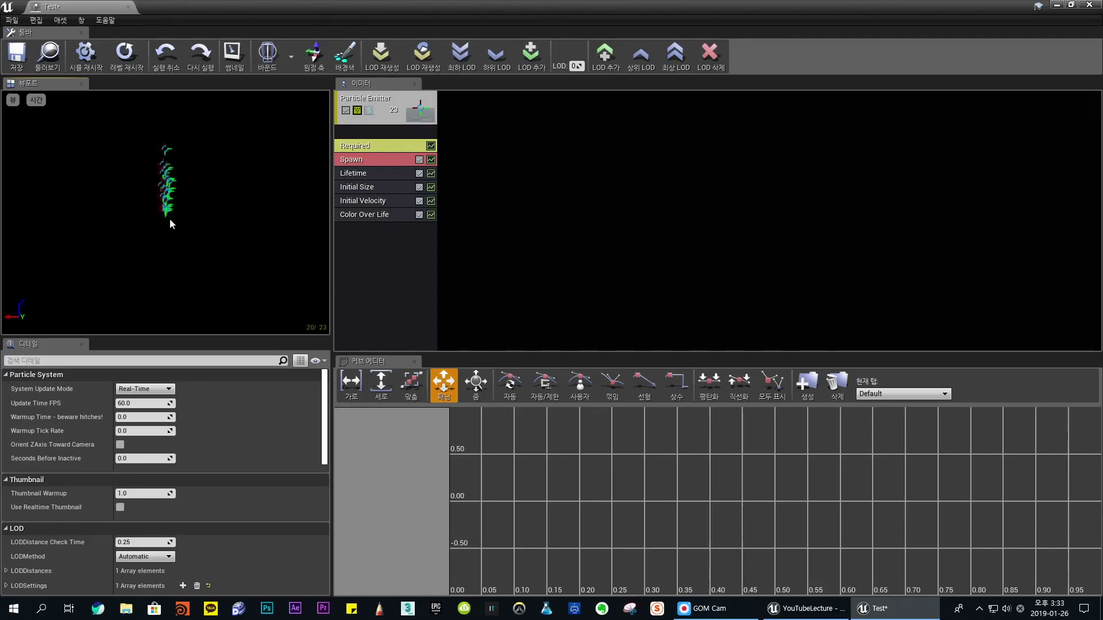
pyautogui.click(90, 67)
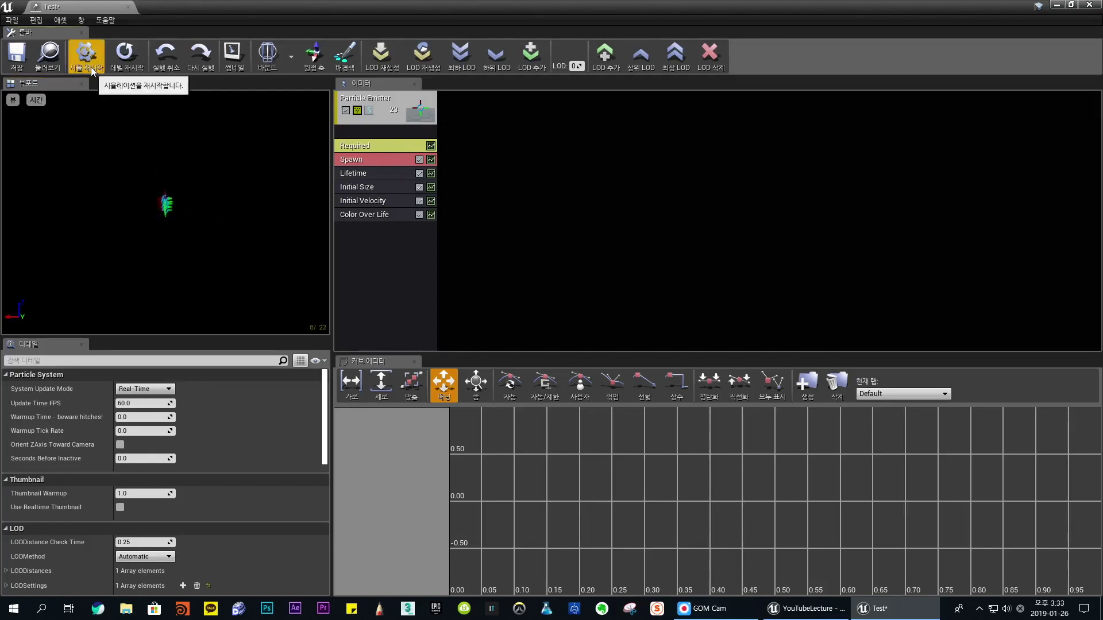
pyautogui.click(89, 60)
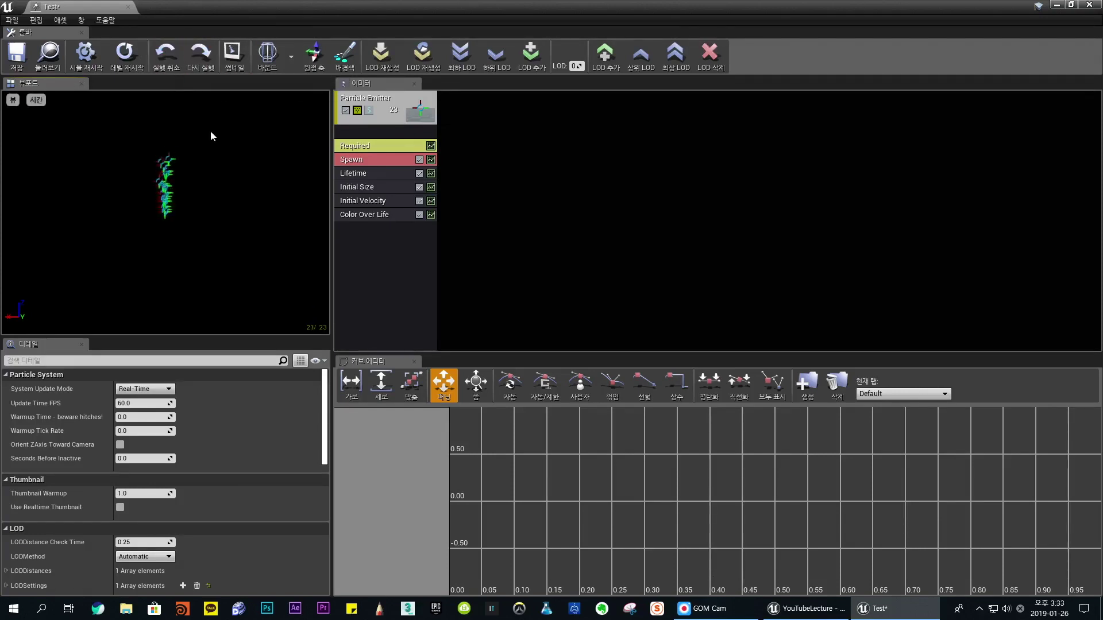
# - Capture a zoomed-in view of the particle preview as the Test asset's thumbnail and check it in the Content Browser
pyautogui.scroll(4, 190, 213)
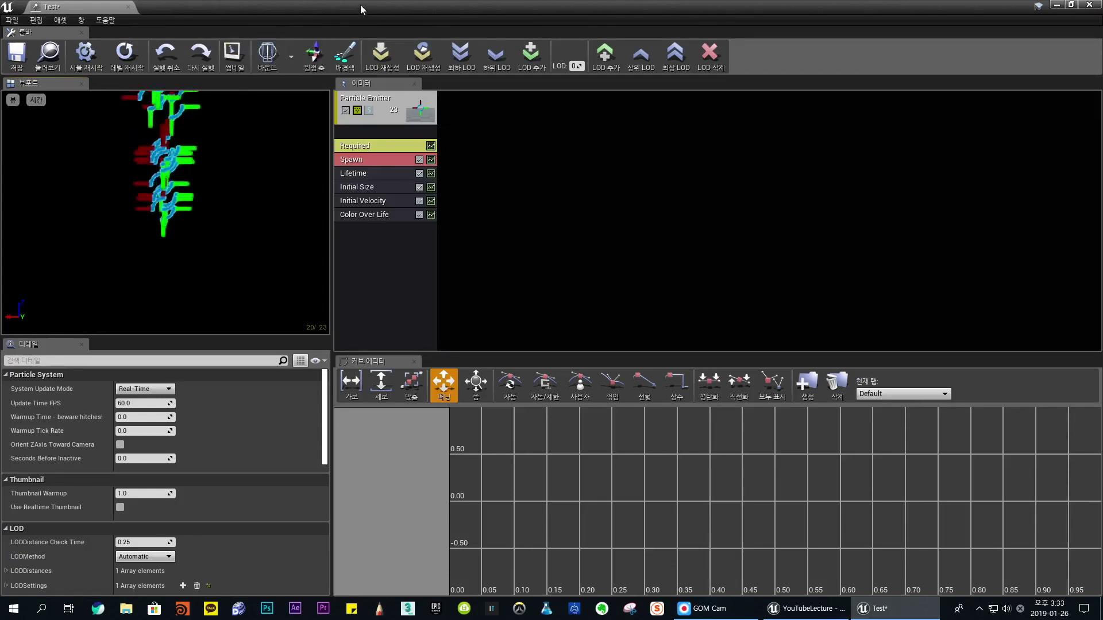
pyautogui.moveTo(360, 5); pyautogui.dragTo(612, 90)
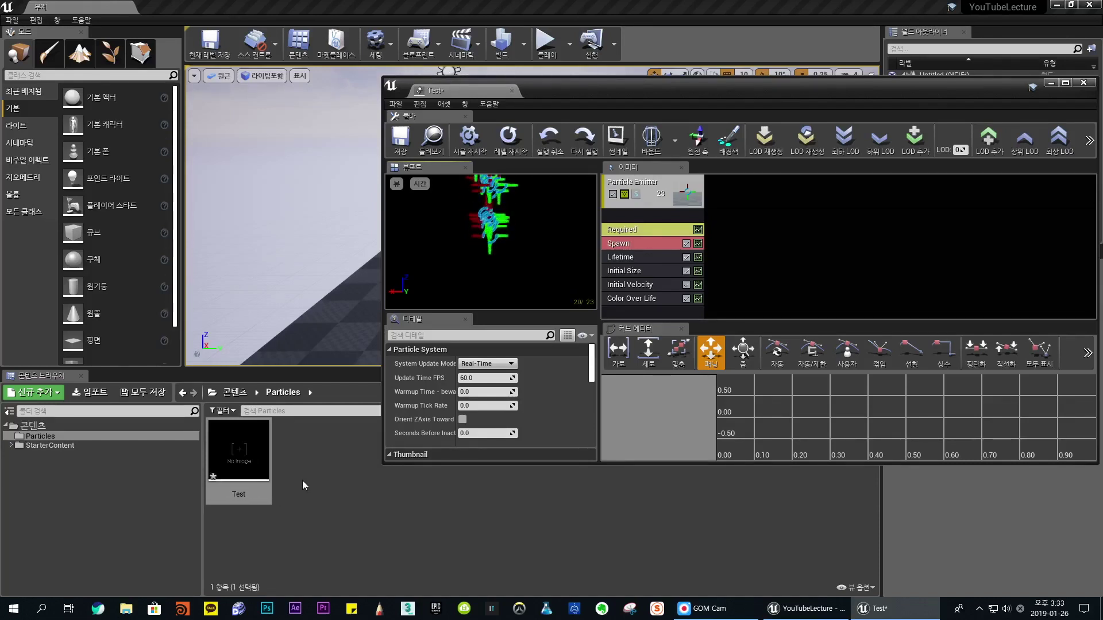
pyautogui.keyDown('ctrl'); pyautogui.scroll(1, 300, 482); pyautogui.keyUp('ctrl')
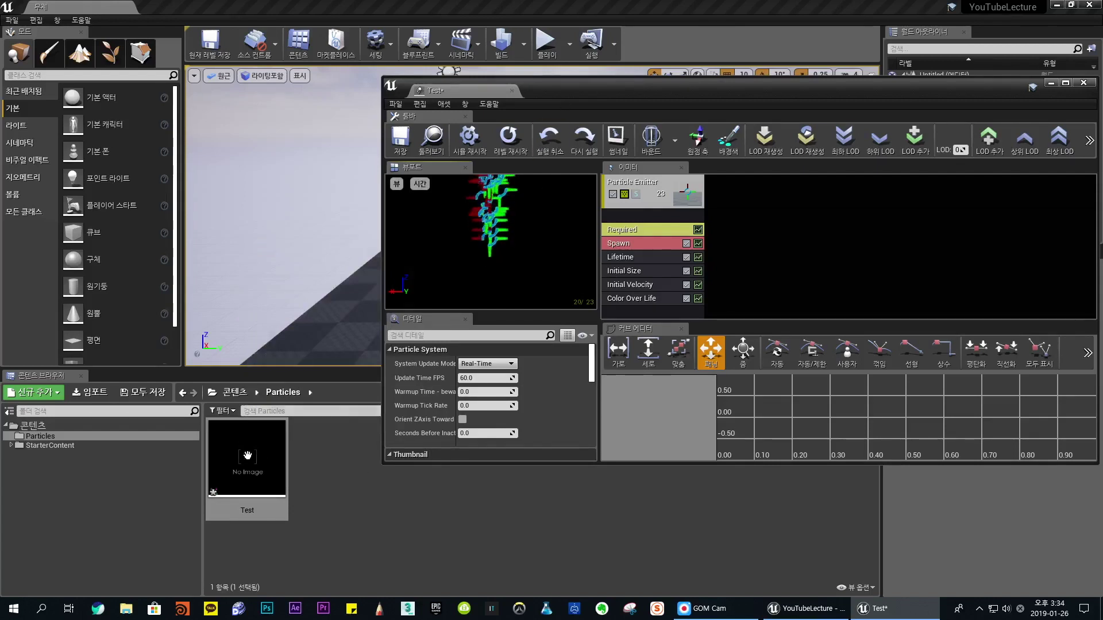
pyautogui.click(620, 148)
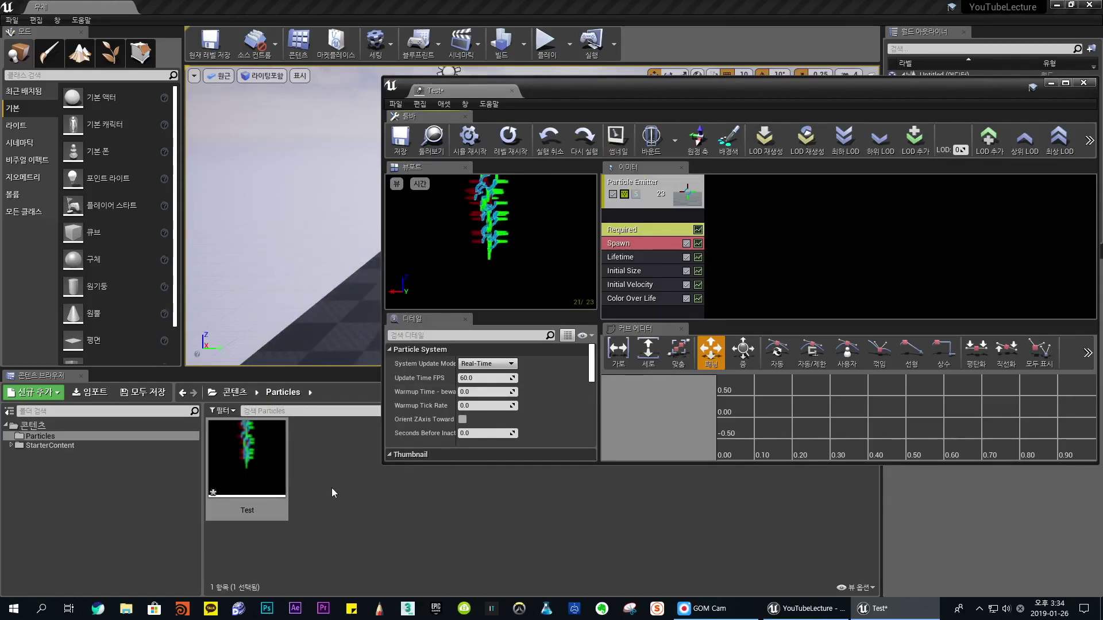
pyautogui.click(246, 438)
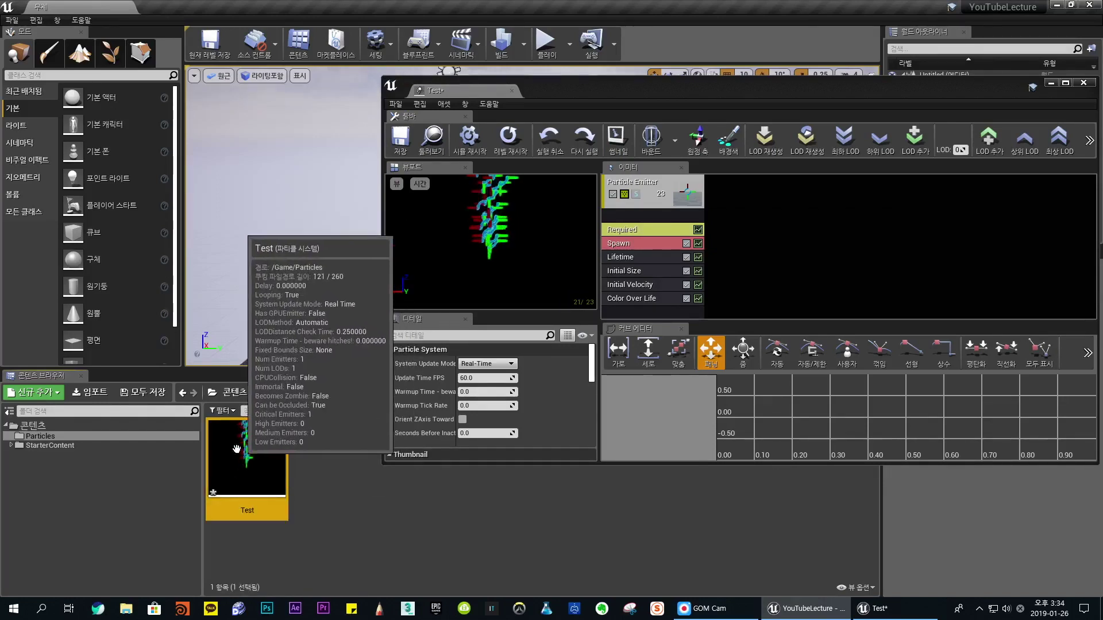
pyautogui.moveTo(609, 85); pyautogui.dragTo(484, 81)
pyautogui.click(946, 79)
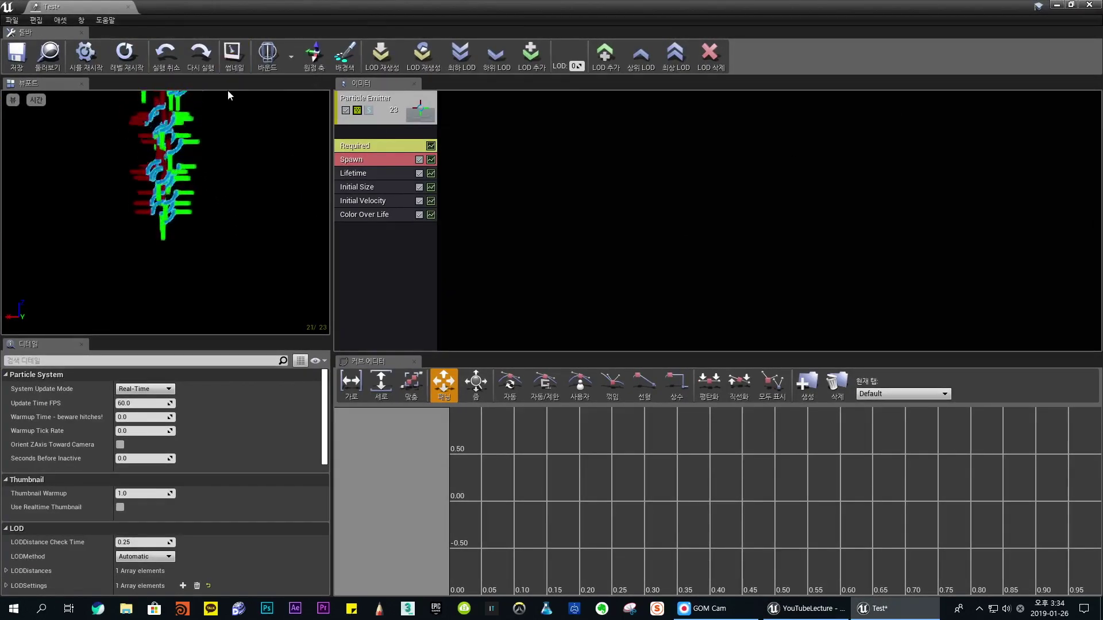
# - Show the particle system's bounds in the preview, inspect them from another angle, and hide them again
pyautogui.click(267, 57)
pyautogui.moveTo(243, 196); pyautogui.dragTo(293, 230)
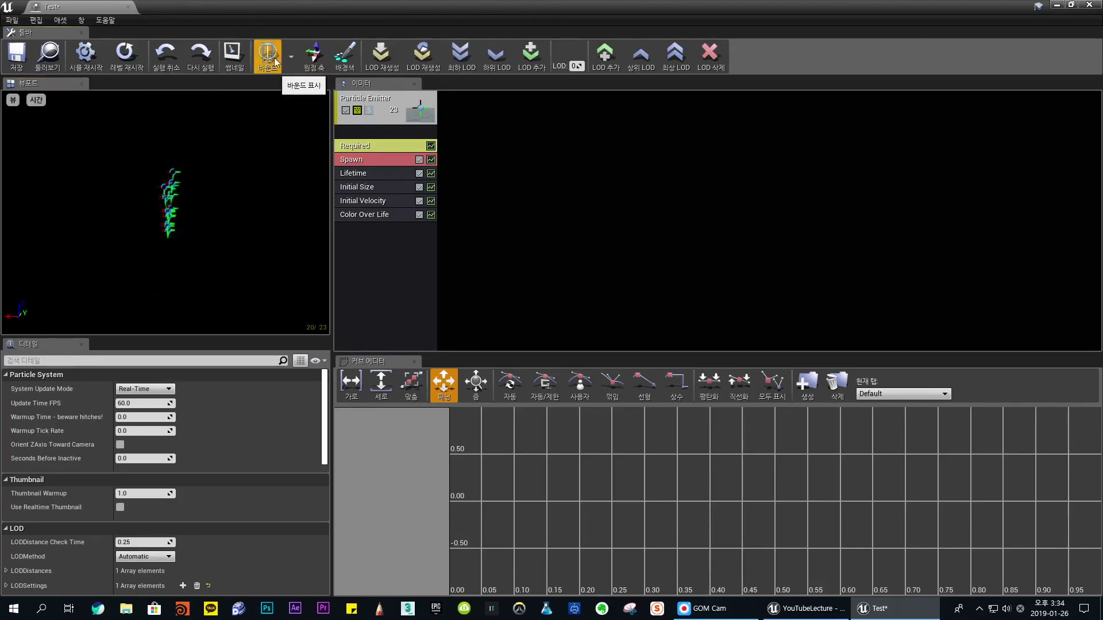
pyautogui.moveTo(194, 208); pyautogui.dragTo(277, 164)
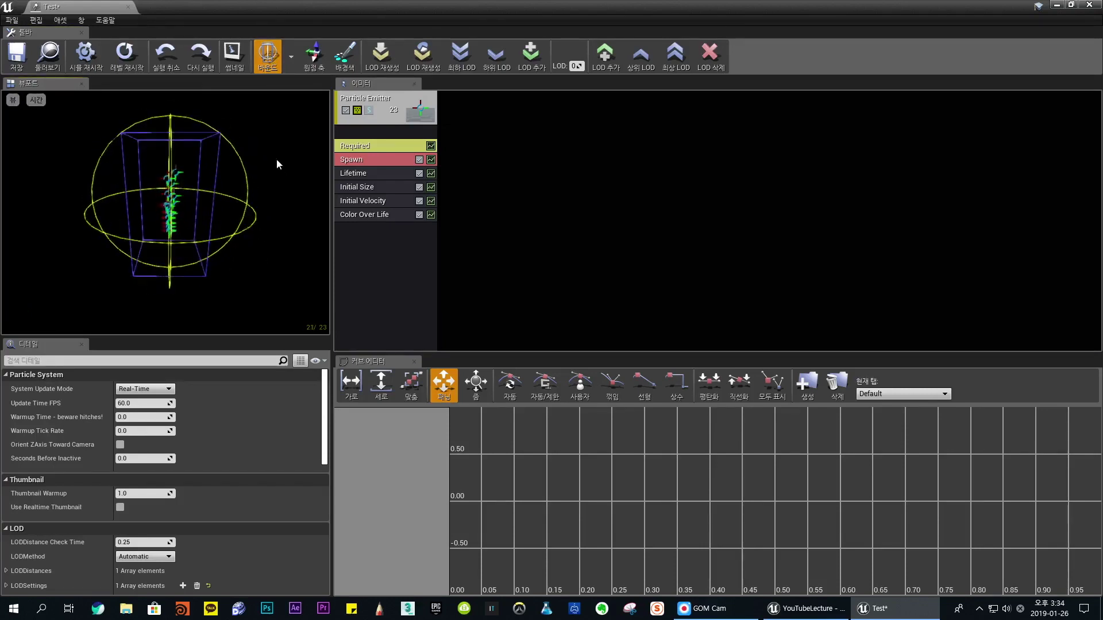
pyautogui.click(266, 58)
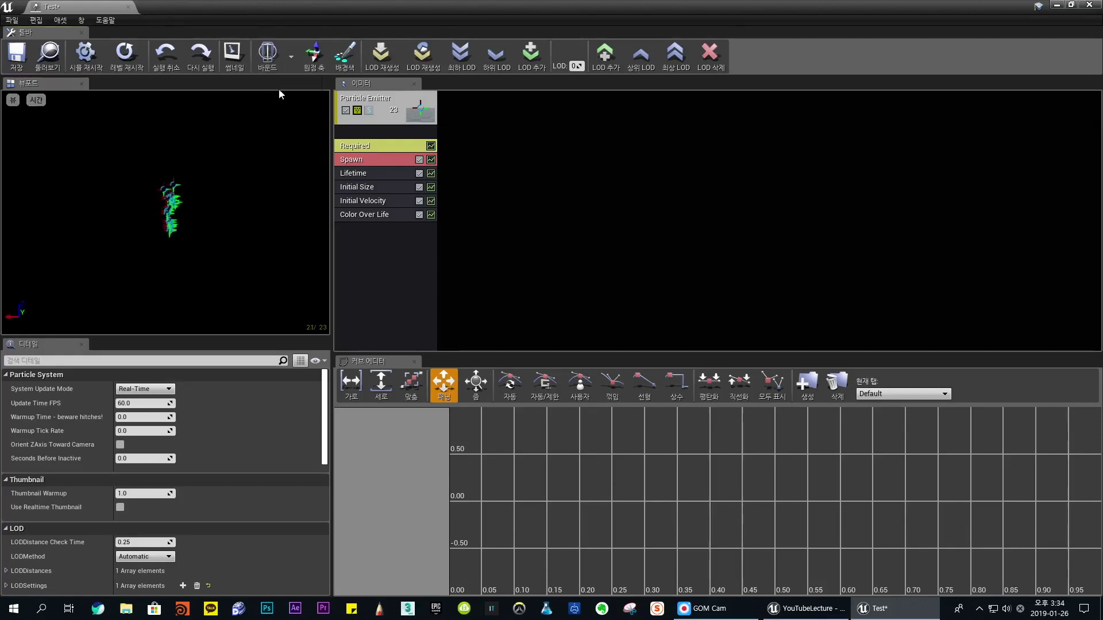
# - Toggle the origin axis display in the preview and examine the emitter's base from different distances and angles
pyautogui.click(316, 66)
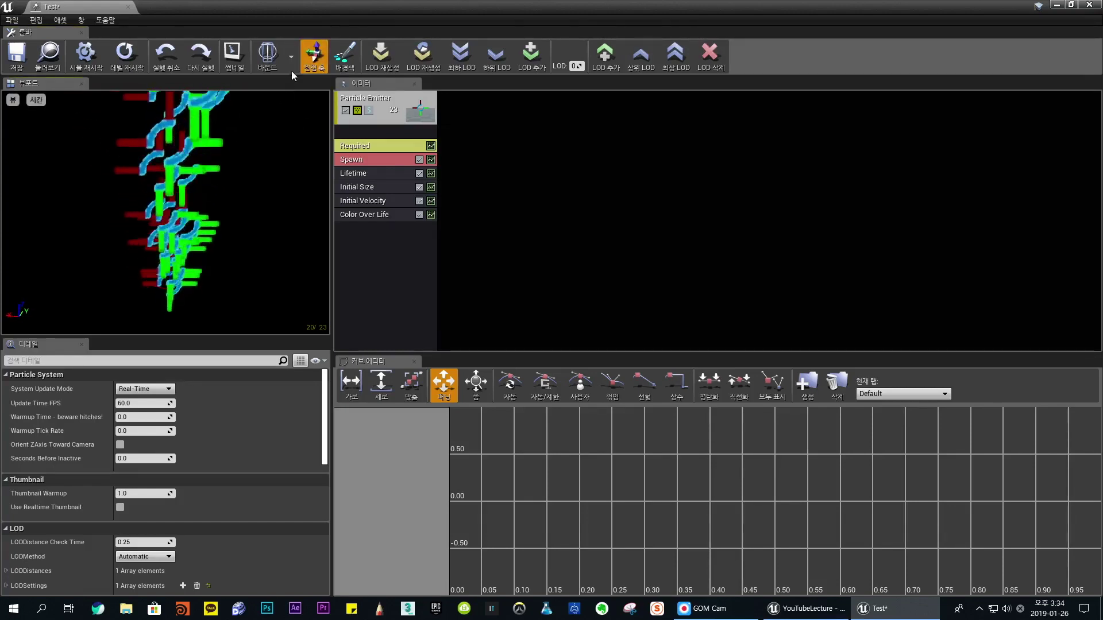
pyautogui.click(321, 57)
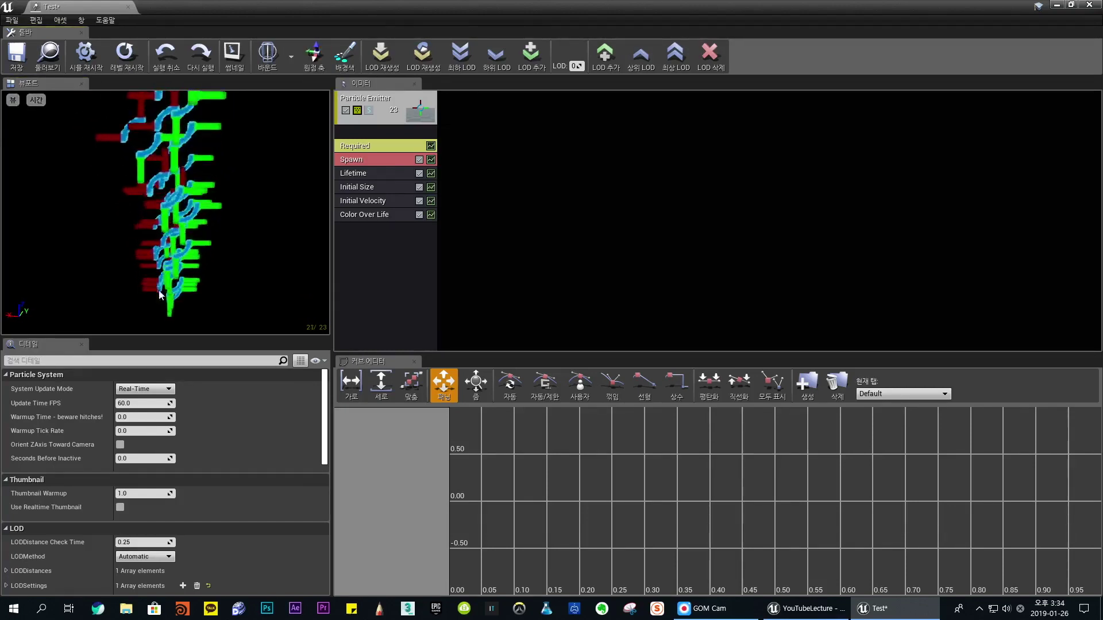
pyautogui.click(310, 66)
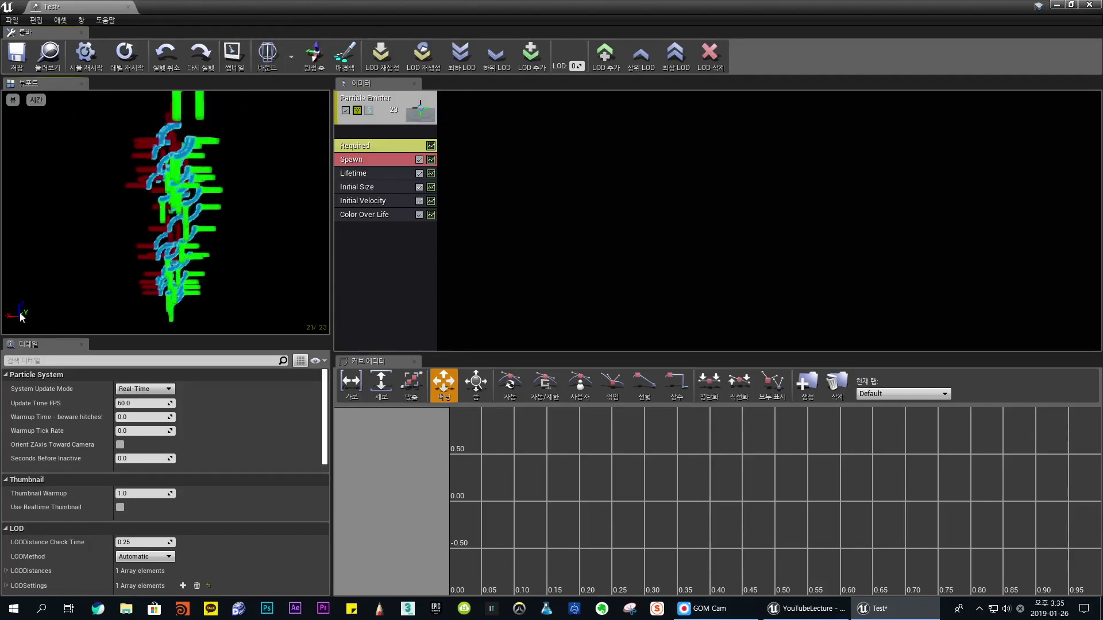
pyautogui.scroll(-6, 181, 266)
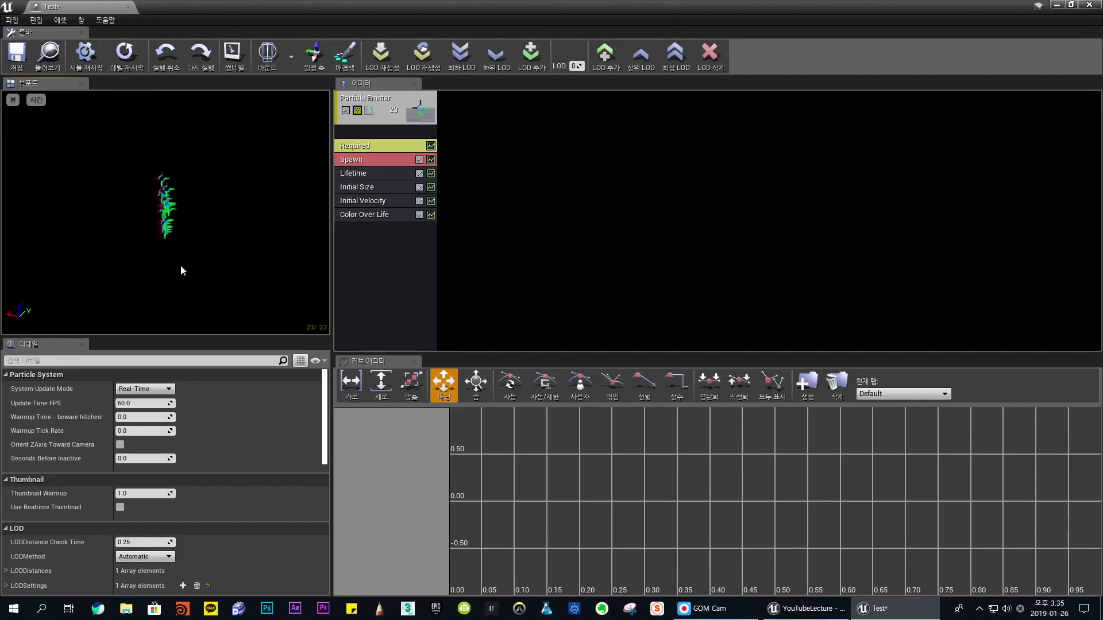
pyautogui.scroll(3, 180, 266)
pyautogui.moveTo(170, 262); pyautogui.dragTo(164, 256)
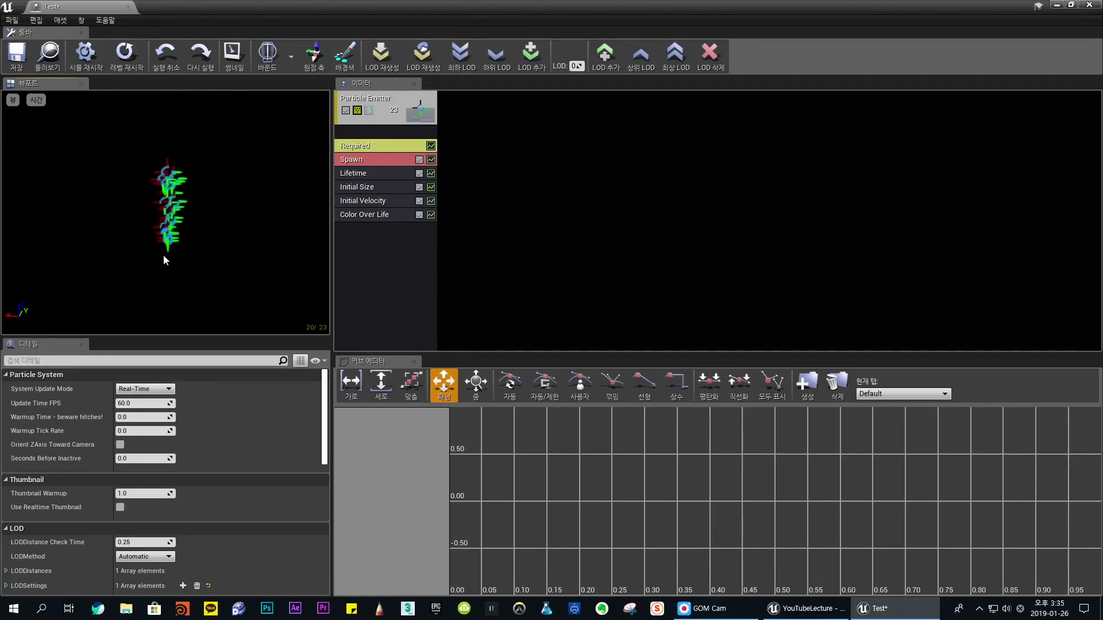
pyautogui.scroll(5, 187, 255)
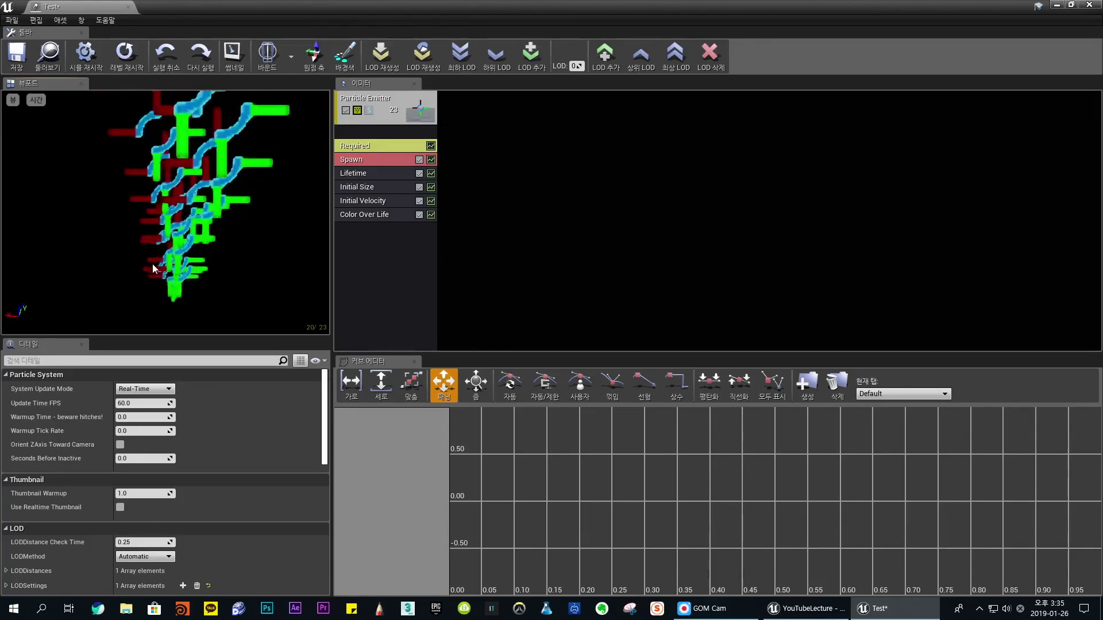
pyautogui.scroll(-3, 217, 288)
pyautogui.moveTo(217, 287); pyautogui.dragTo(202, 279)
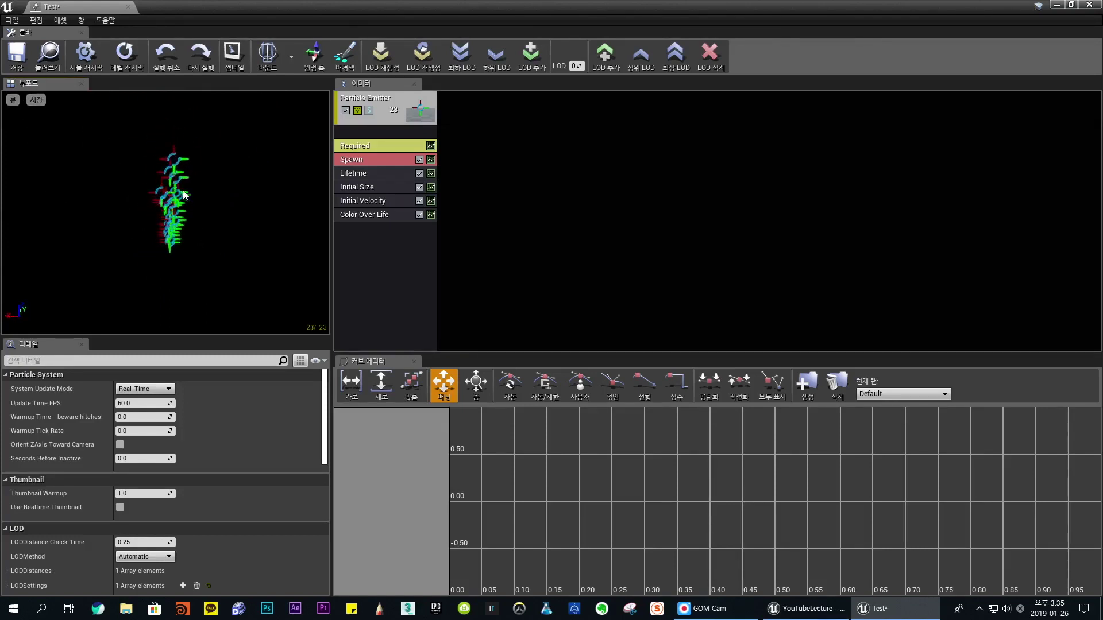
# - Try a dark grey preview background with a brightness value of 0.072917, then cancel the colour change
pyautogui.click(345, 53)
pyautogui.moveTo(457, 71); pyautogui.dragTo(461, 68)
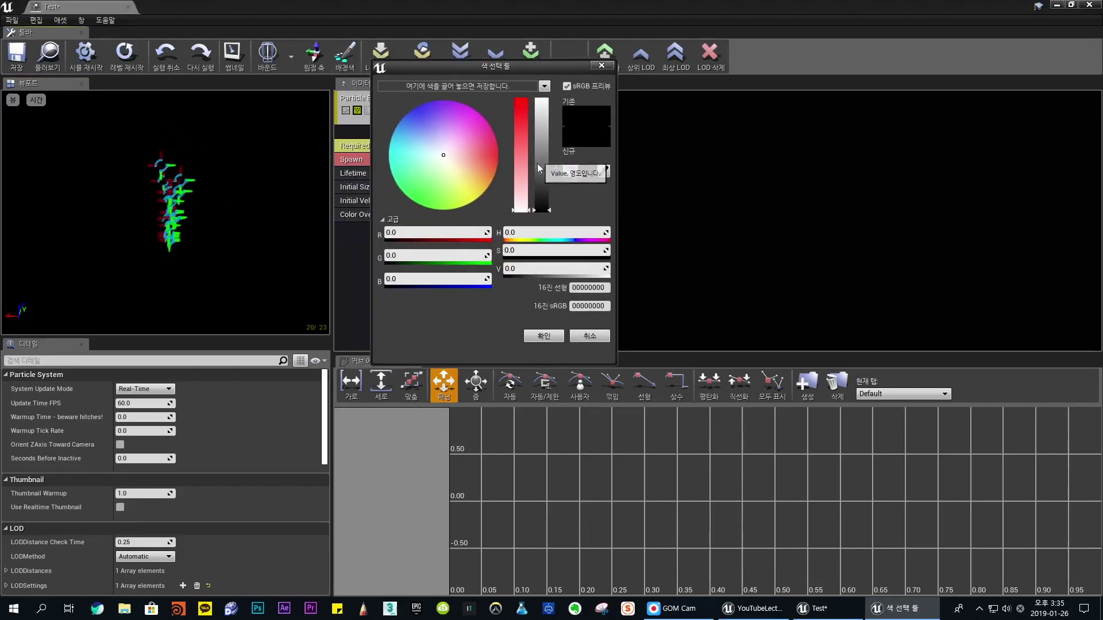
pyautogui.moveTo(537, 163); pyautogui.dragTo(546, 214)
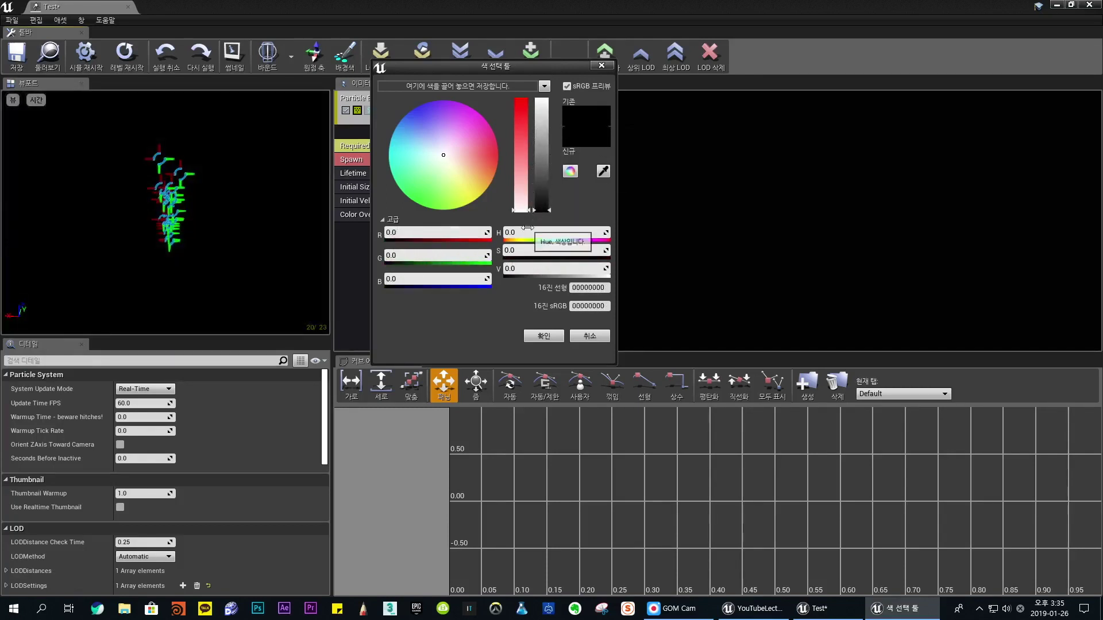
pyautogui.click(544, 198)
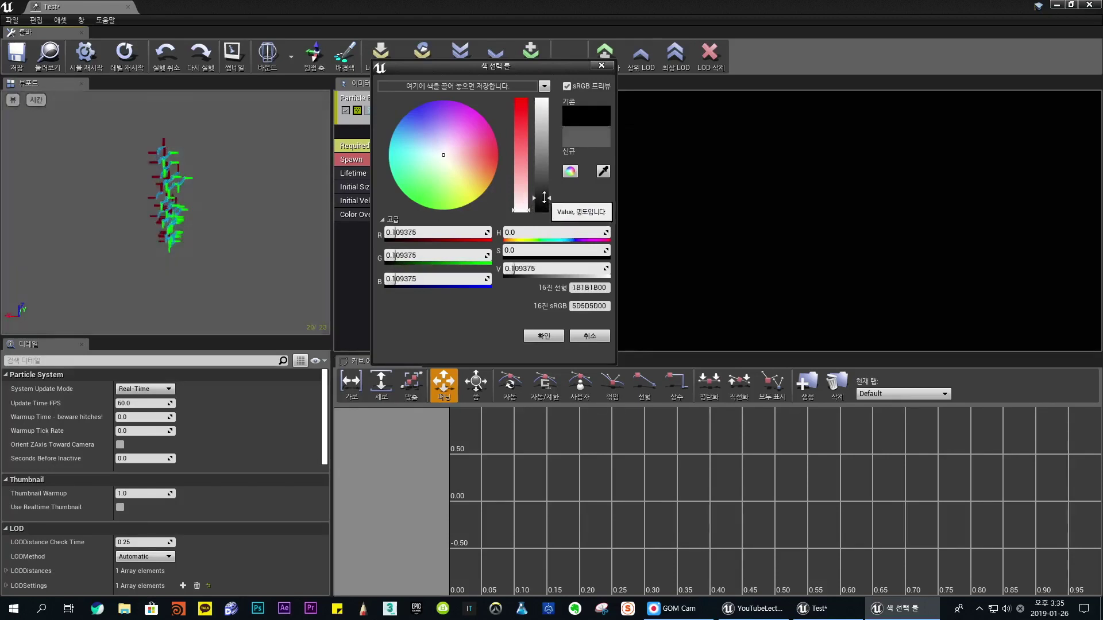
pyautogui.click(543, 203)
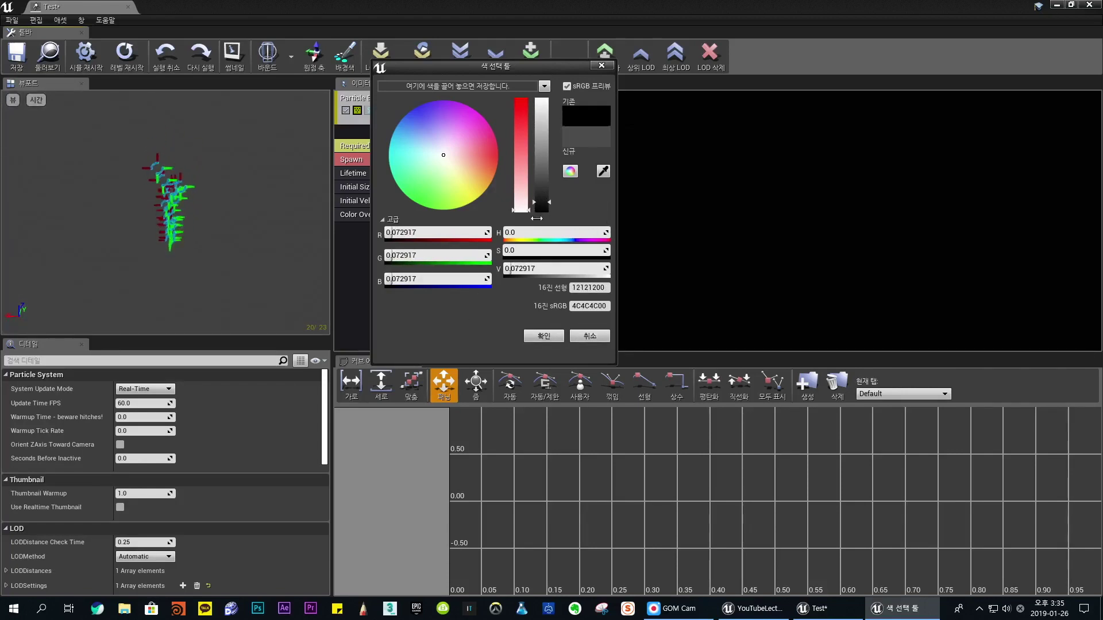
pyautogui.click(589, 335)
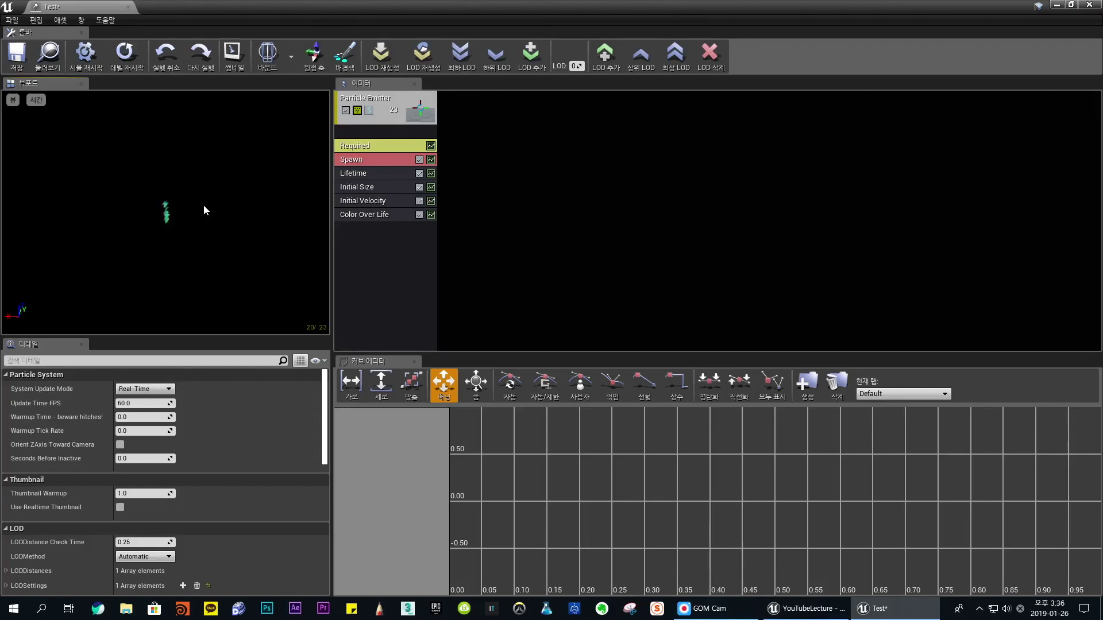
# - Examine the particles in the preview viewport up close, from farther away and from different angles
pyautogui.scroll(5, 204, 212)
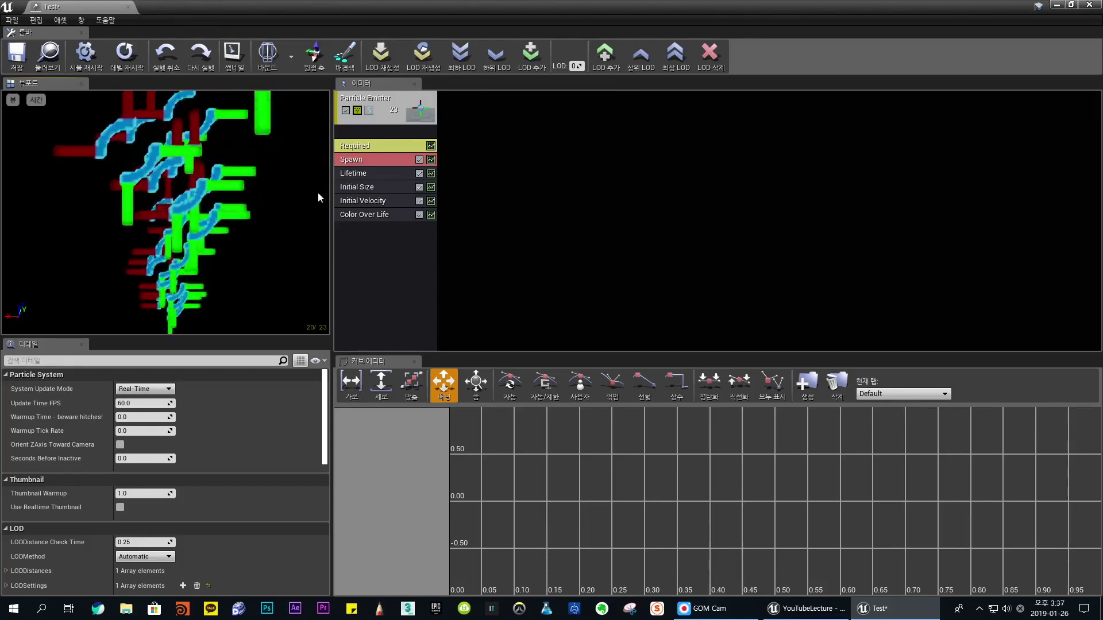
pyautogui.scroll(-3, 256, 201)
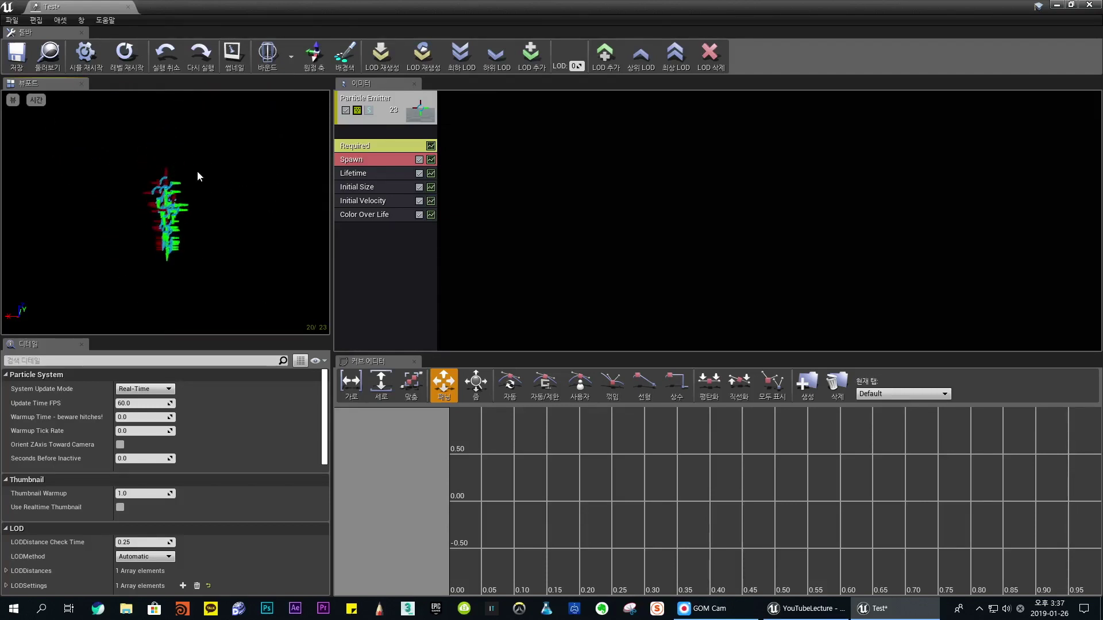
pyautogui.moveTo(222, 172)
pyautogui.mouseDown()
pyautogui.moveTo(201, 172)
pyautogui.moveTo(218, 172)
pyautogui.mouseUp()
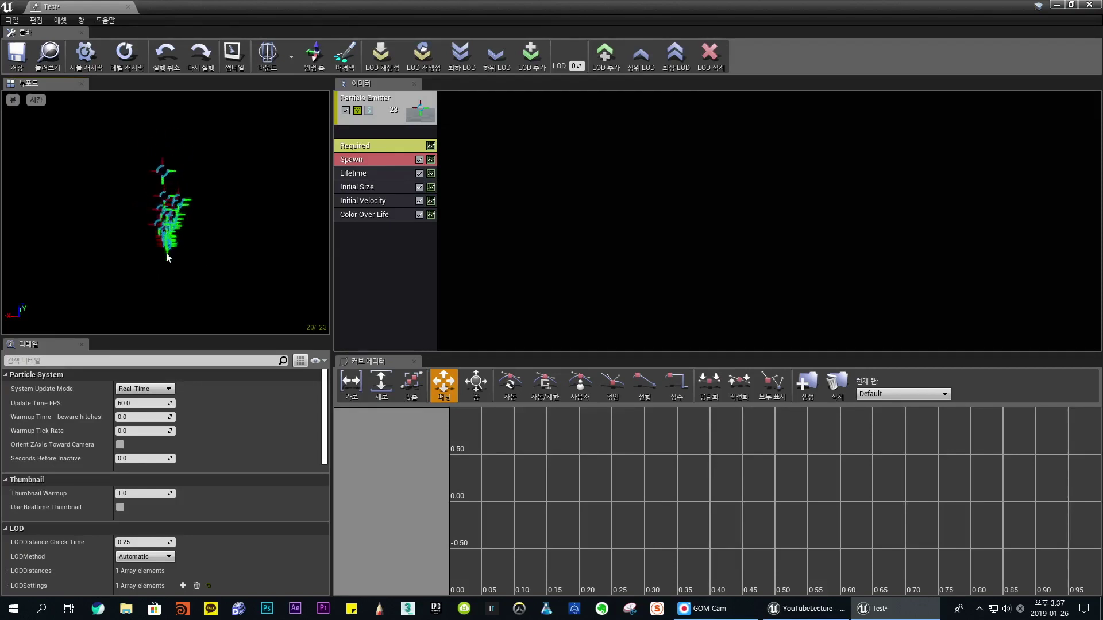
pyautogui.moveTo(167, 258); pyautogui.dragTo(172, 244)
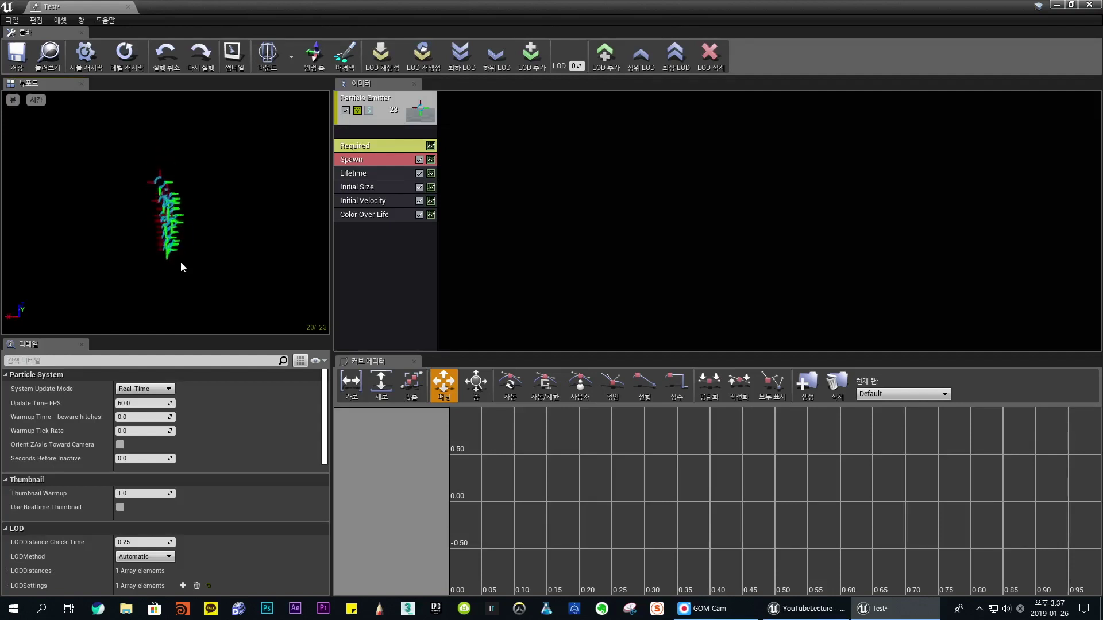
pyautogui.moveTo(141, 285); pyautogui.dragTo(210, 257)
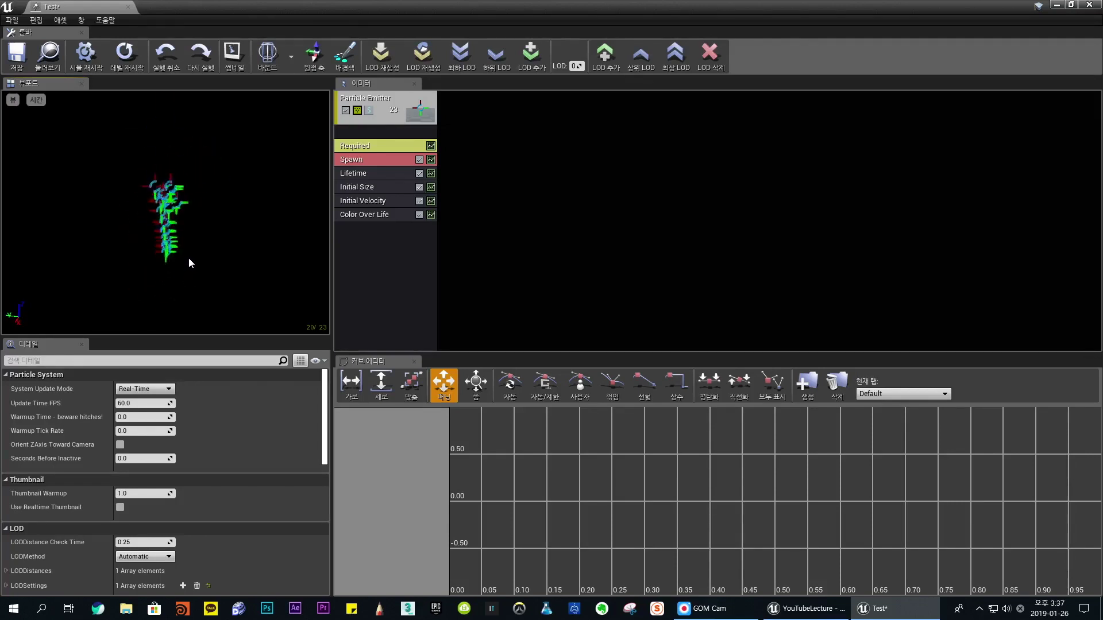
pyautogui.moveTo(189, 257)
pyautogui.mouseDown(button='right')
pyautogui.moveTo(188, 241)
pyautogui.moveTo(188, 270)
pyautogui.mouseUp(button='right')
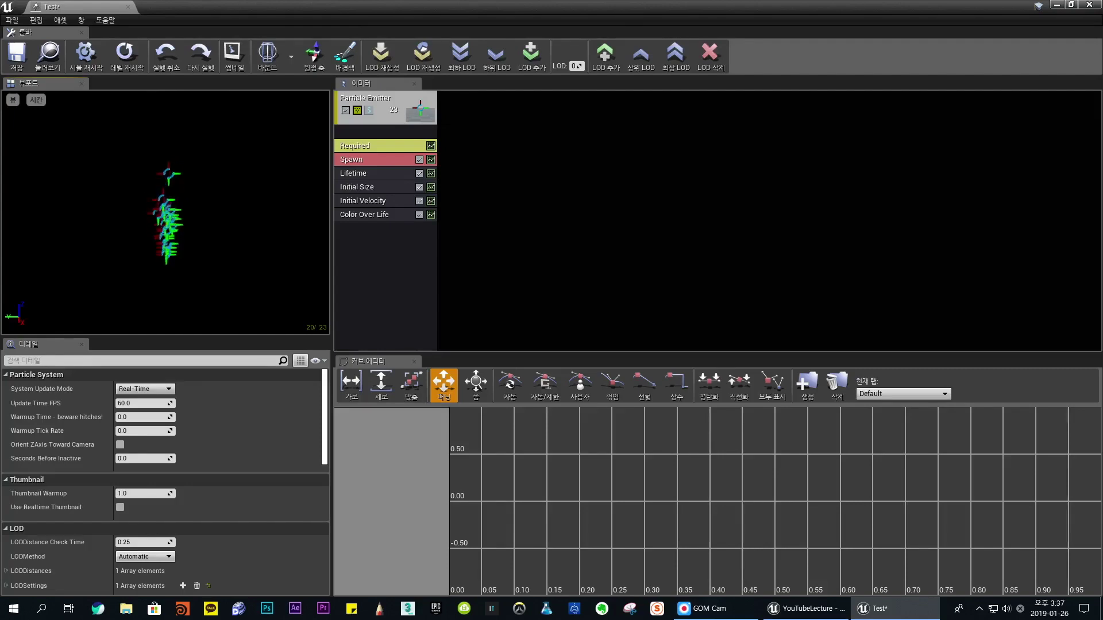
# - Uncover the level viewport to compare it with the particle preview, and return to the maximized particle editor
pyautogui.moveTo(355, 5); pyautogui.dragTo(357, 259)
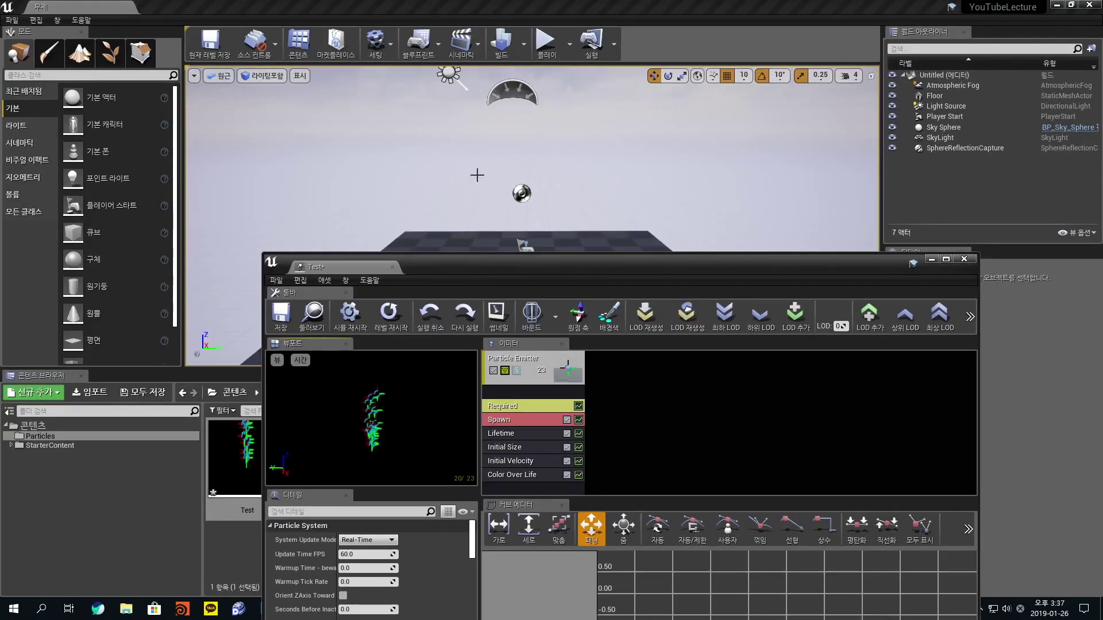
pyautogui.moveTo(546, 264); pyautogui.dragTo(498, 175)
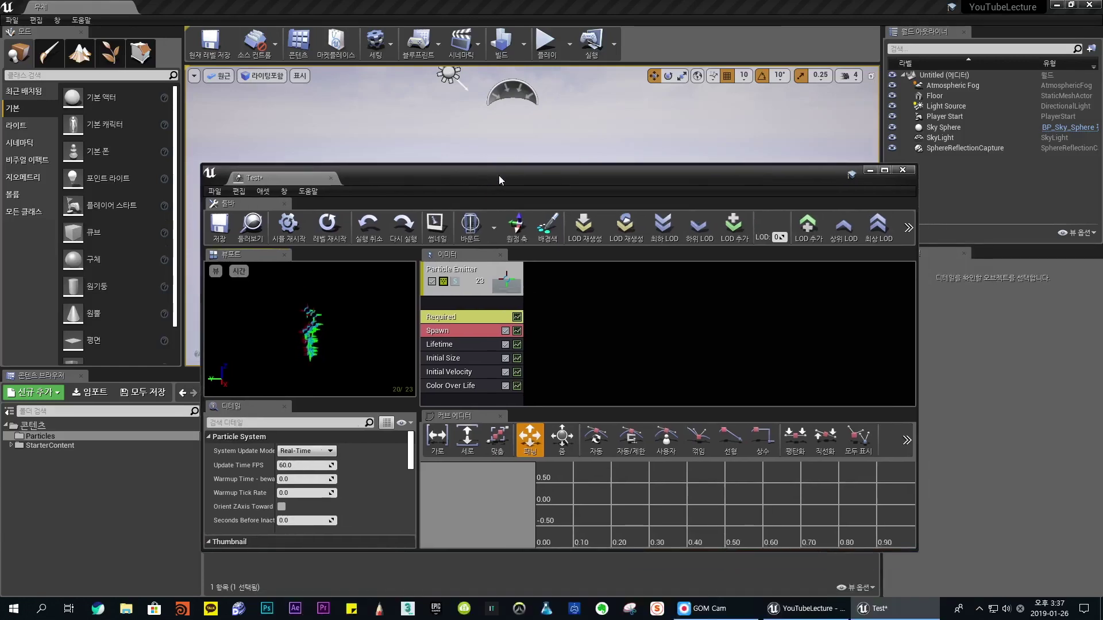
pyautogui.doubleClick(871, 183)
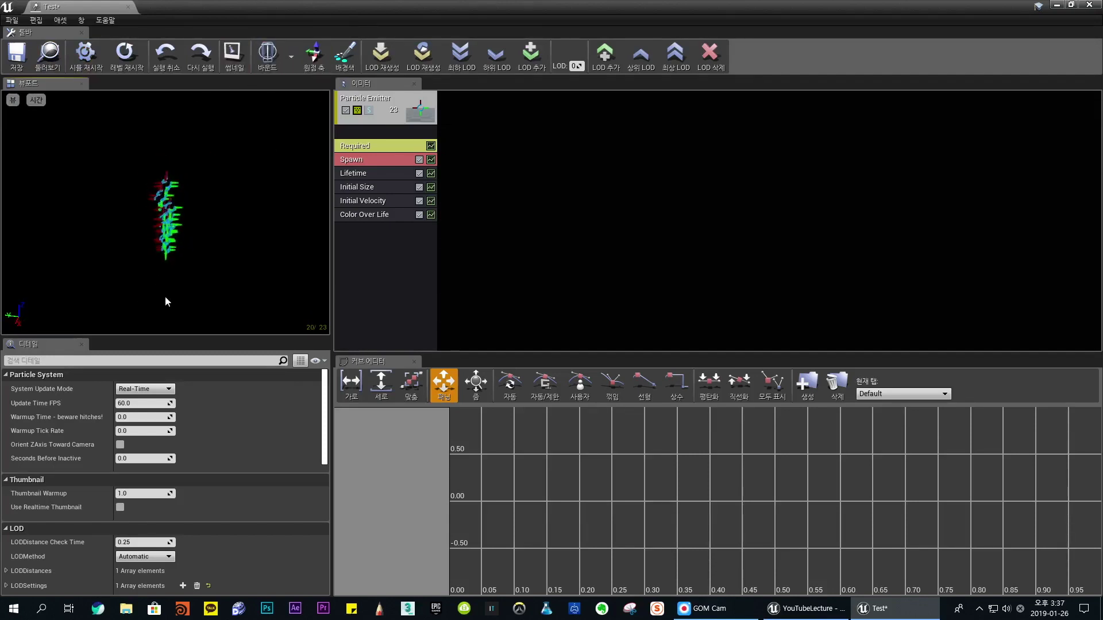
pyautogui.moveTo(167, 302); pyautogui.dragTo(174, 302)
pyautogui.moveTo(163, 279); pyautogui.dragTo(155, 288)
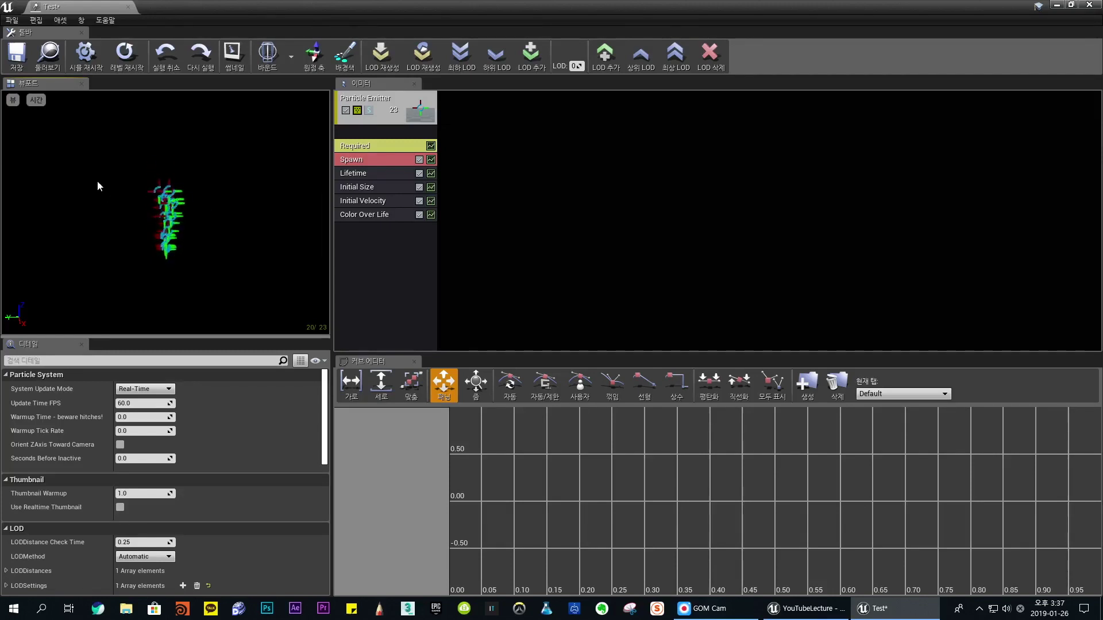
# - Show the grid in the particle preview, inspect the emitter against it from another angle, and hide it again
pyautogui.click(12, 100)
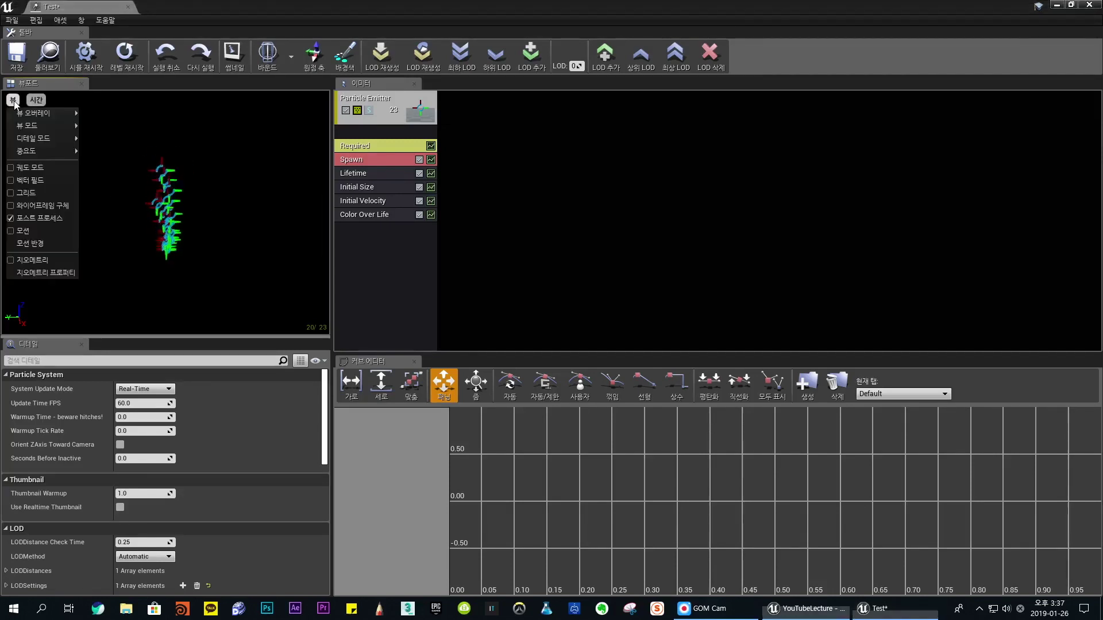
pyautogui.click(27, 193)
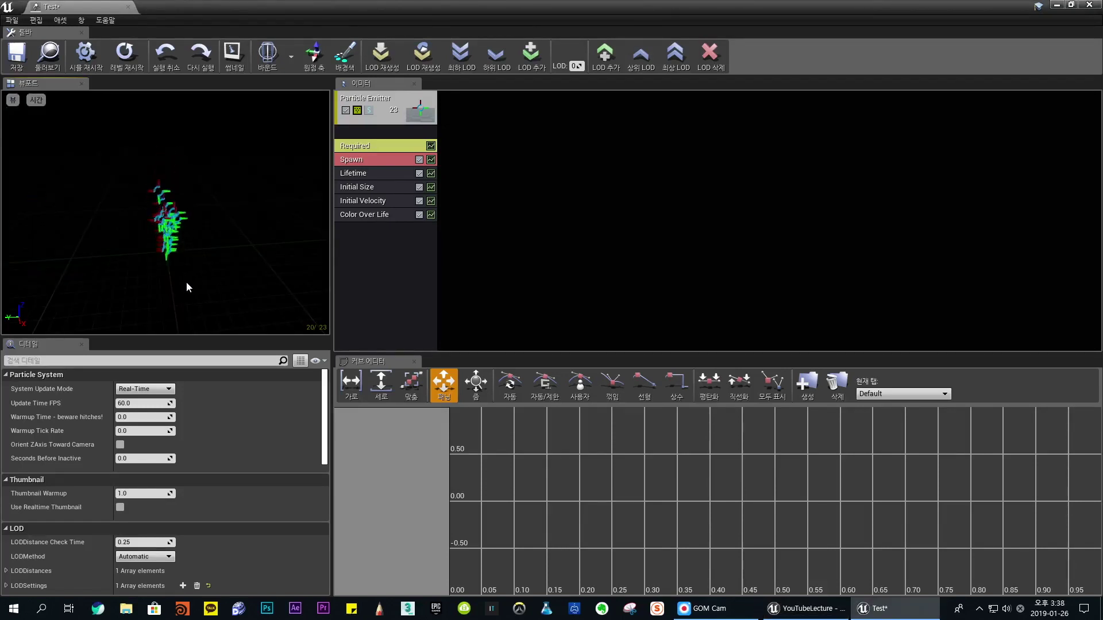
pyautogui.moveTo(186, 282); pyautogui.dragTo(231, 286)
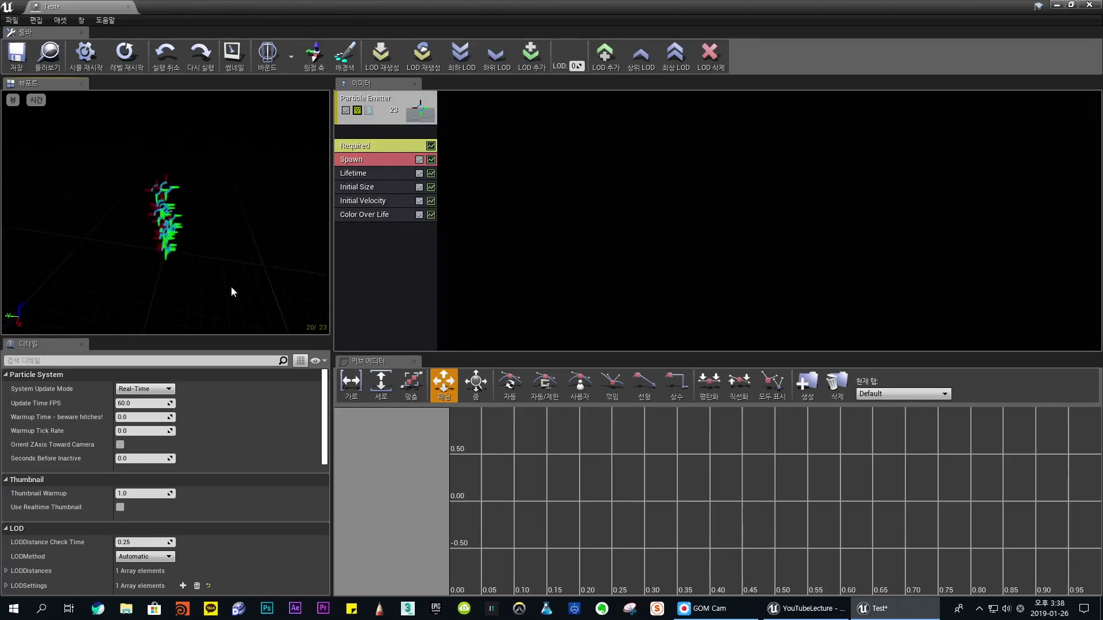
pyautogui.click(13, 99)
pyautogui.click(37, 195)
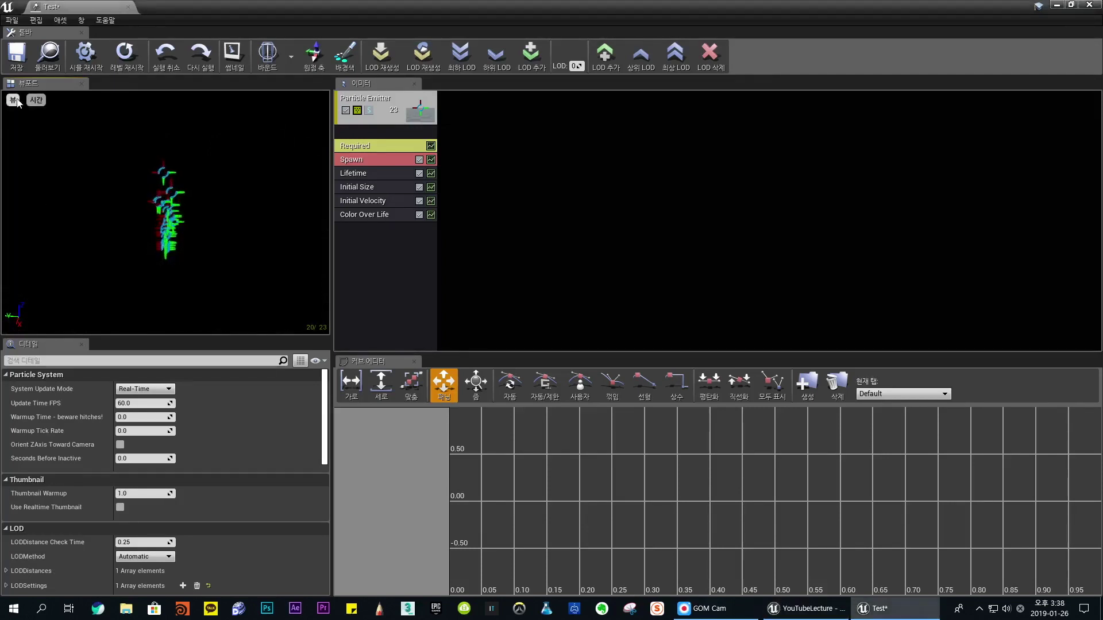
# - Display the particle event counts, particle times and particle memory overlays in the particle preview
pyautogui.click(13, 99)
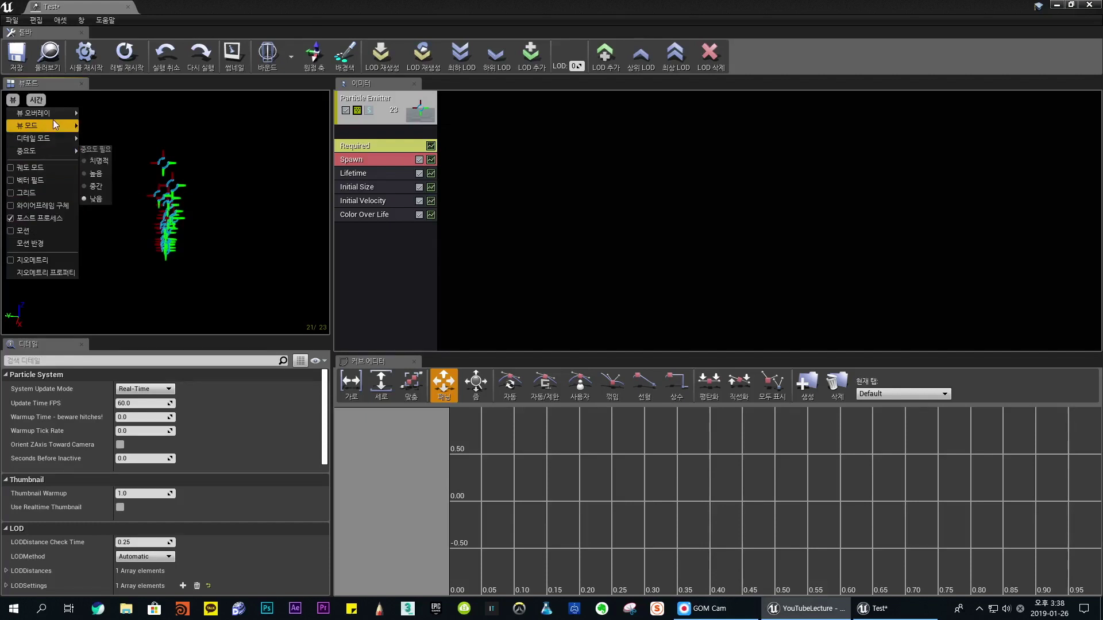
pyautogui.moveTo(54, 114)
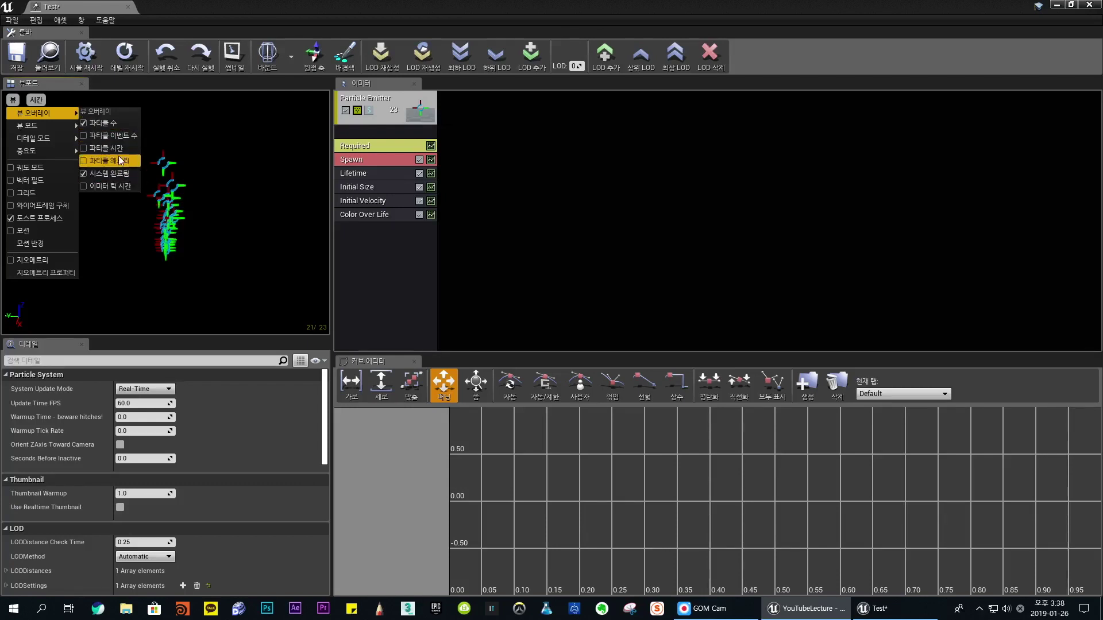
pyautogui.click(109, 136)
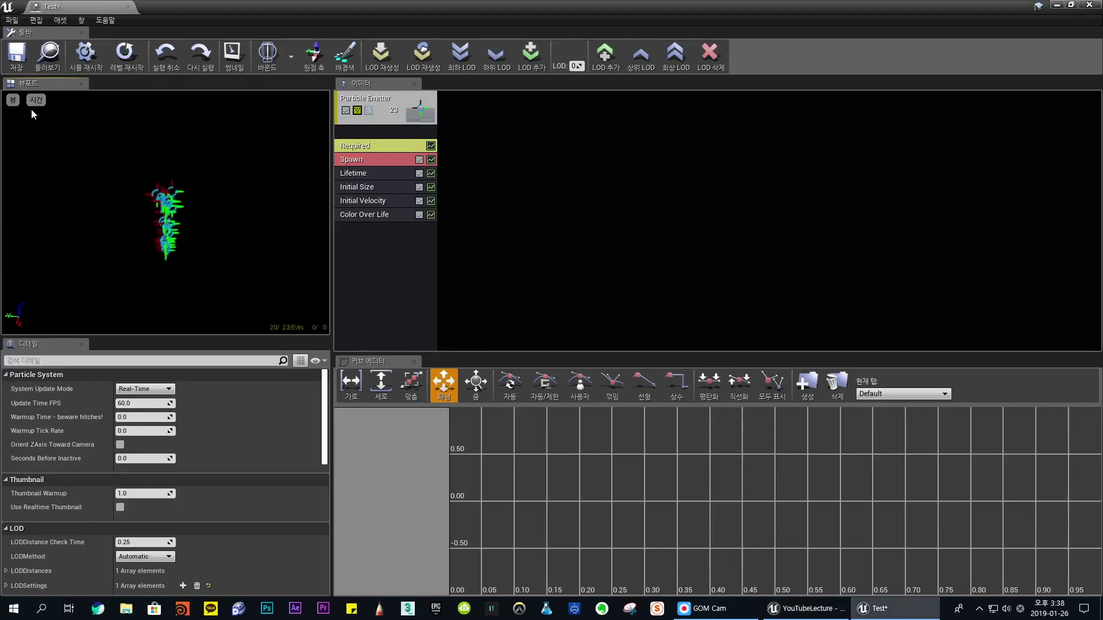
pyautogui.click(12, 99)
pyautogui.click(105, 149)
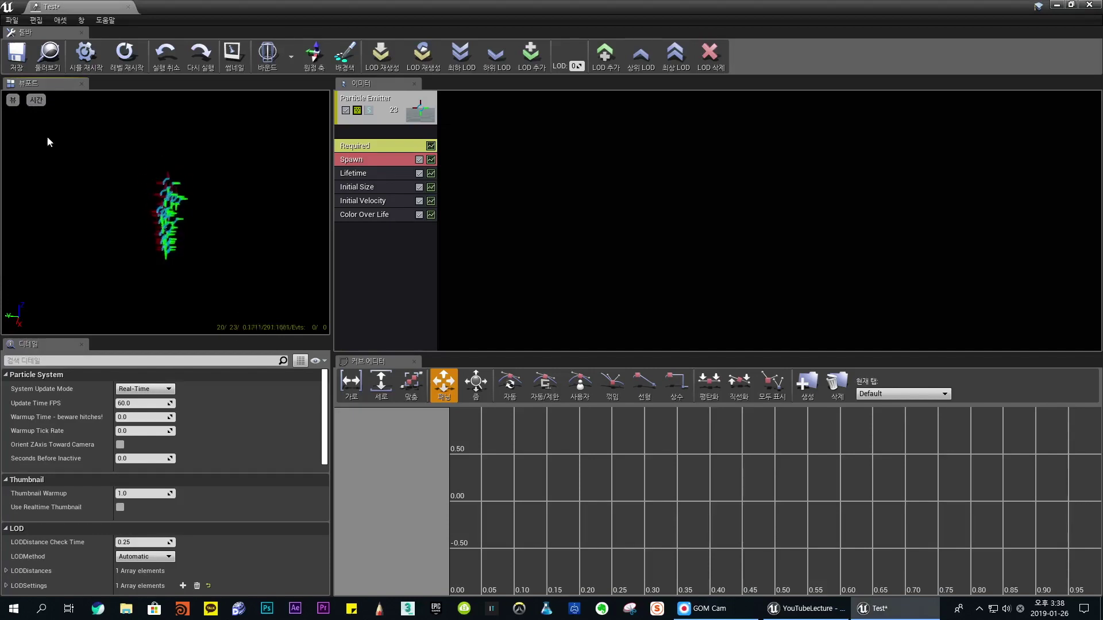
pyautogui.click(13, 101)
pyautogui.moveTo(21, 115)
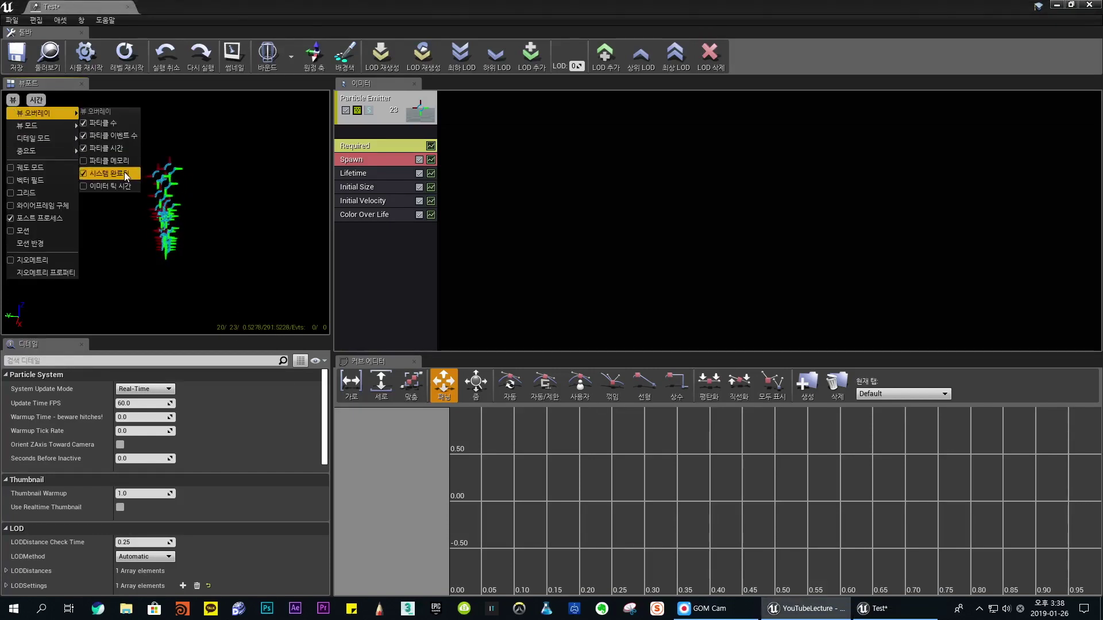
pyautogui.click(115, 161)
# - Hide the particle memory, particle times and particle event counts overlays in the preview
pyautogui.click(14, 100)
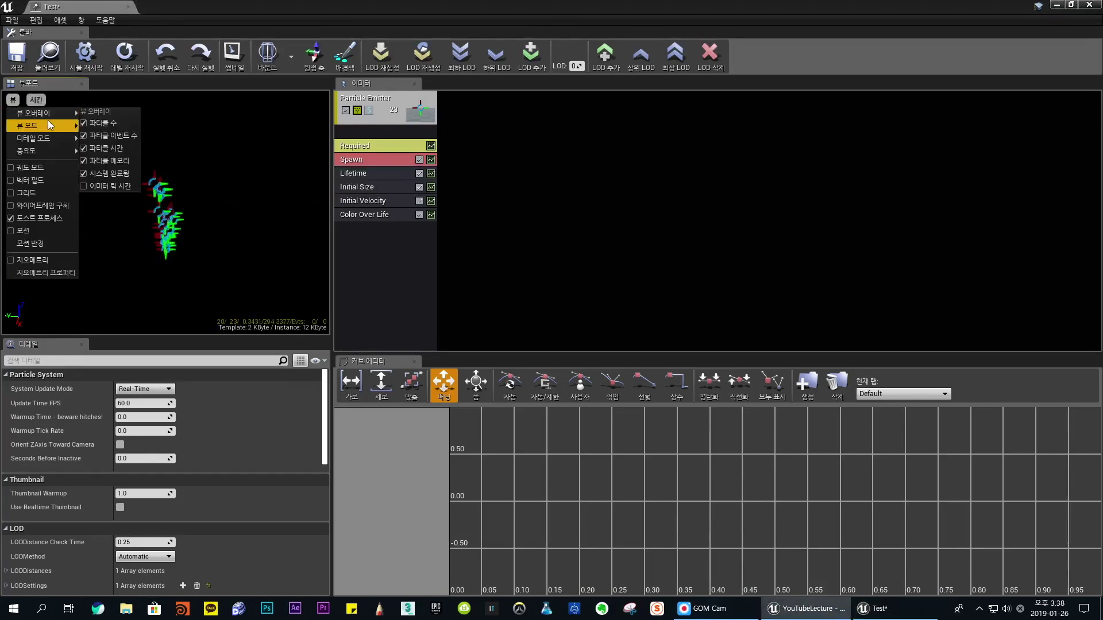
pyautogui.click(109, 161)
pyautogui.click(13, 100)
pyautogui.moveTo(34, 113)
pyautogui.click(107, 149)
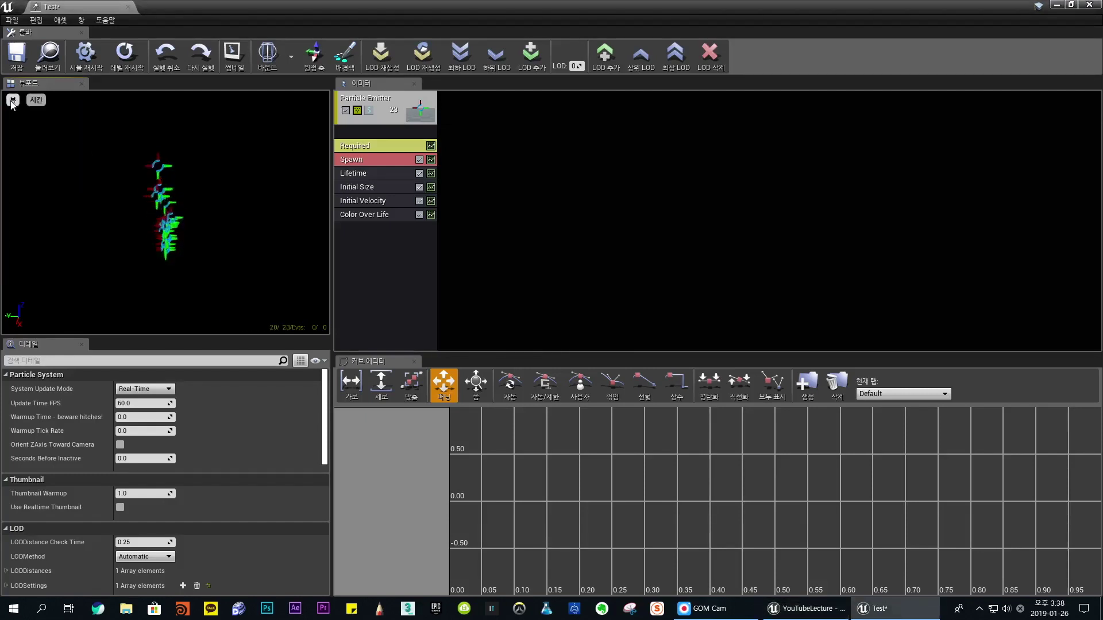
pyautogui.click(12, 100)
pyautogui.click(122, 137)
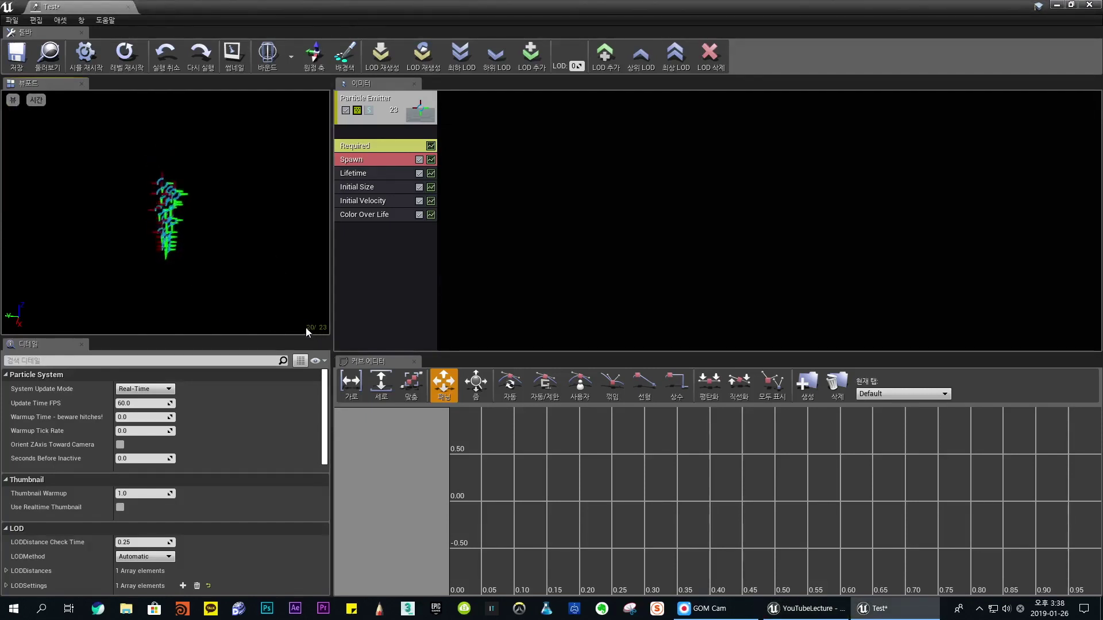
# - Show the particle event counts, times and memory overlays in the preview again
pyautogui.click(13, 100)
pyautogui.moveTo(35, 113)
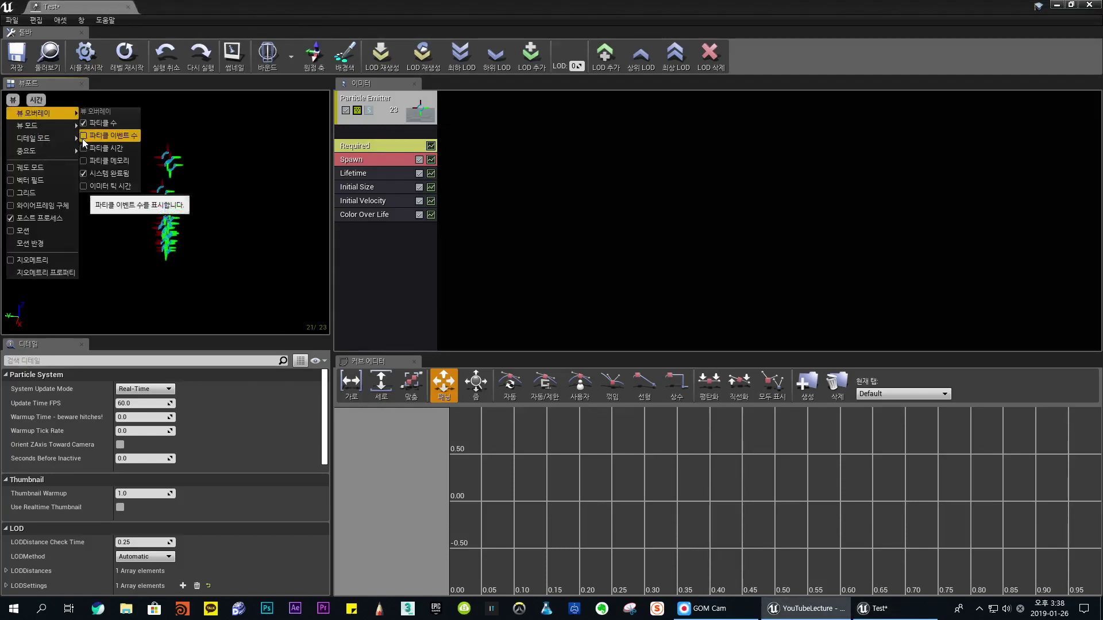
pyautogui.click(81, 139)
pyautogui.click(94, 150)
pyautogui.click(12, 100)
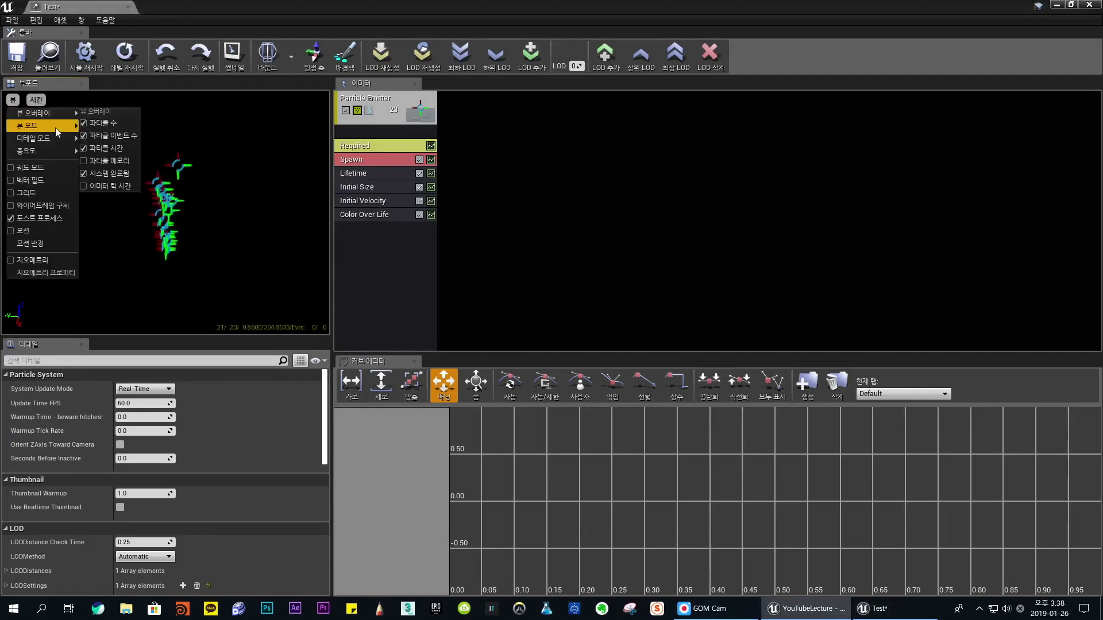
pyautogui.click(120, 161)
# - Show the emitter tick times overlay in the preview and hide it again
pyautogui.click(13, 100)
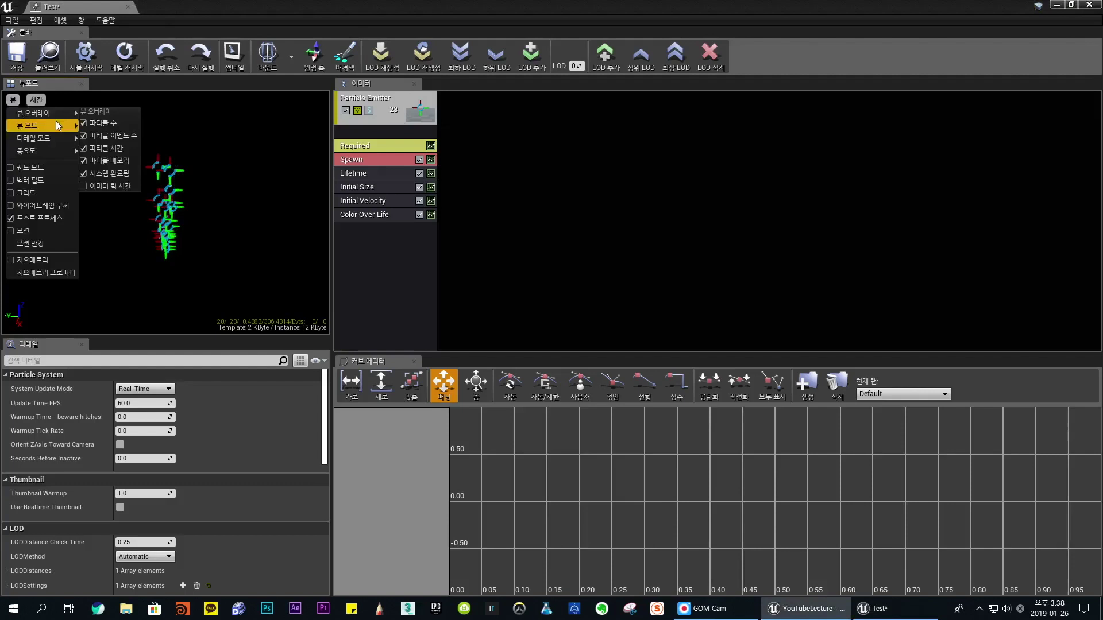
pyautogui.click(110, 183)
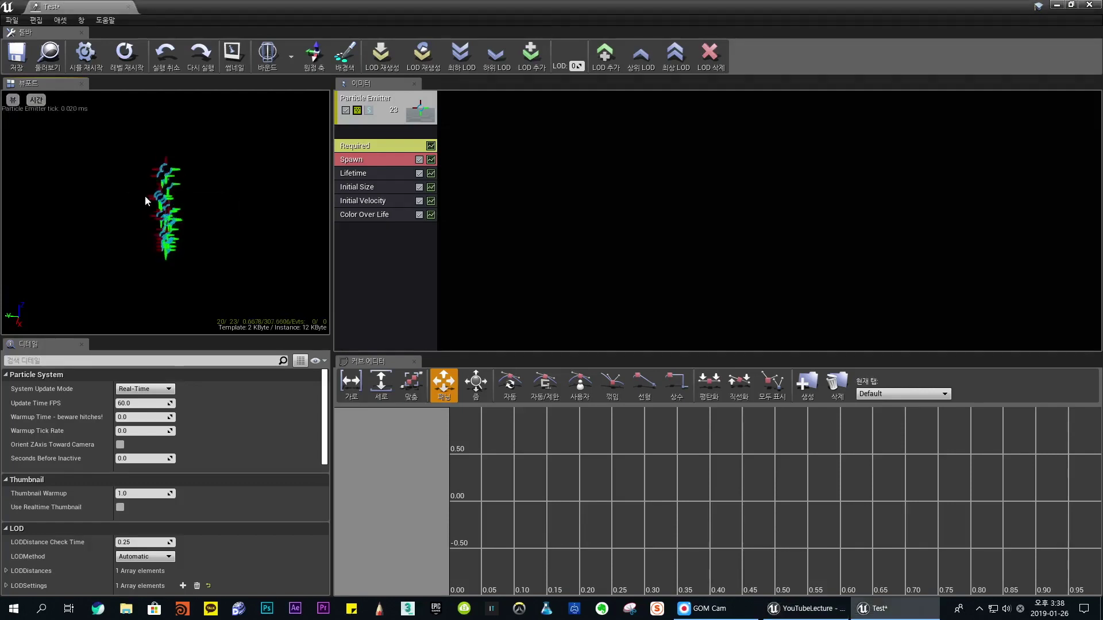
pyautogui.click(13, 100)
pyautogui.click(110, 184)
# - Turn off the particle memory, times and event counts overlays, keeping the particle counts overlay on
pyautogui.click(13, 100)
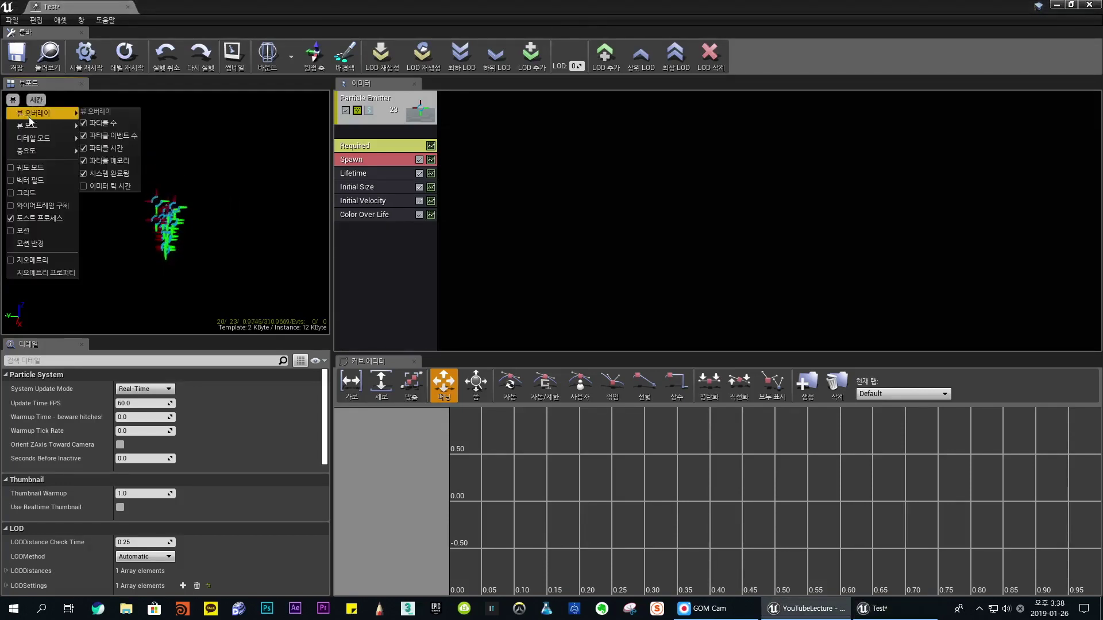
pyautogui.click(109, 161)
pyautogui.click(13, 100)
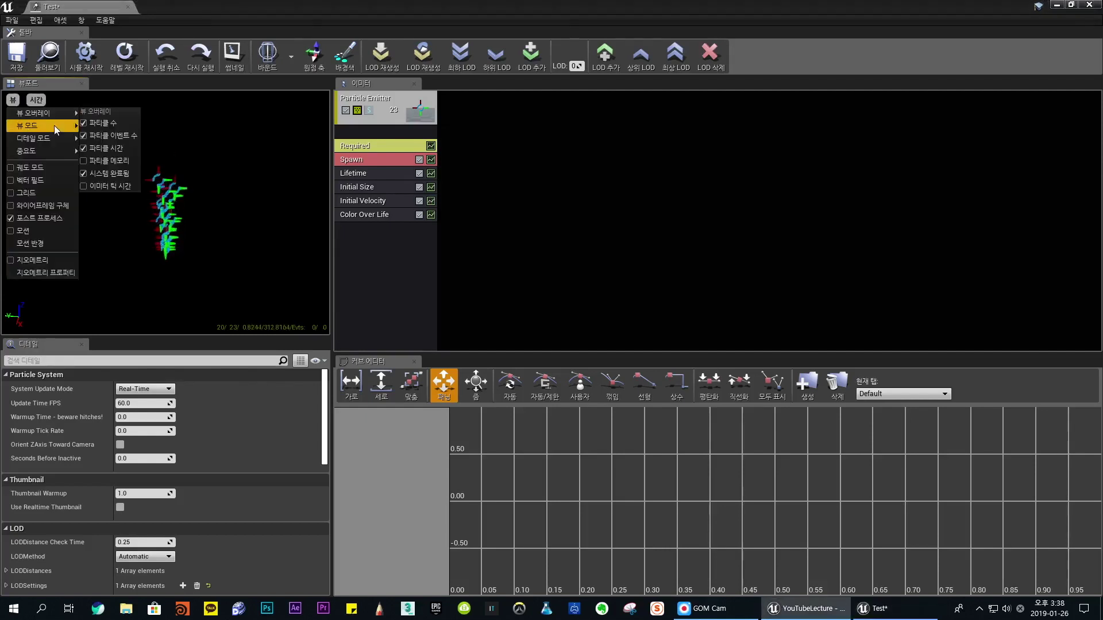
pyautogui.click(109, 148)
pyautogui.click(12, 100)
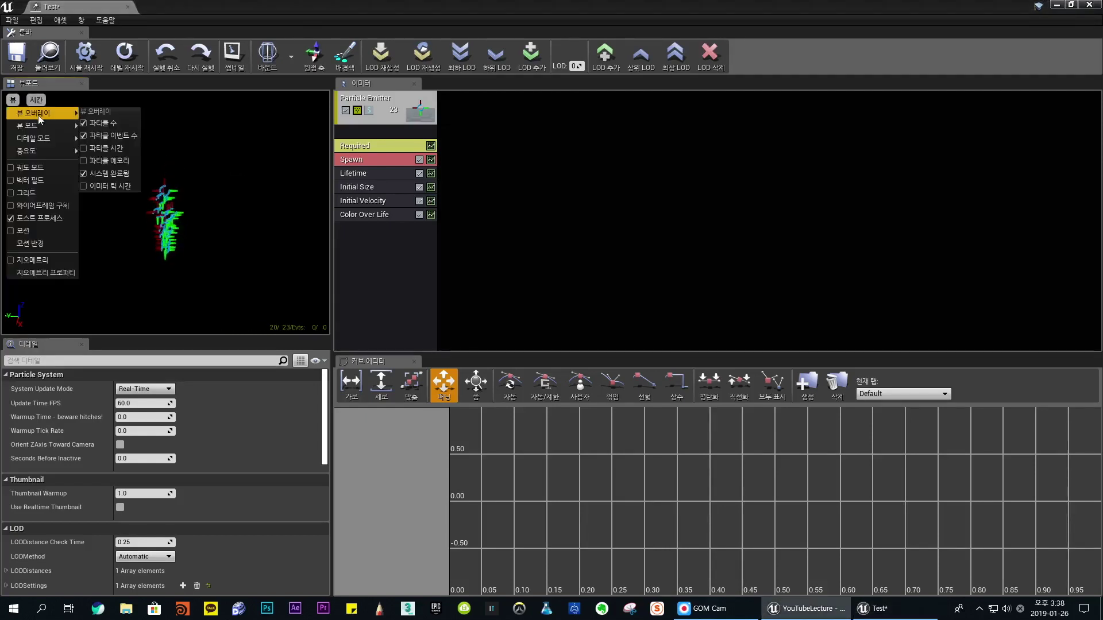
pyautogui.click(115, 137)
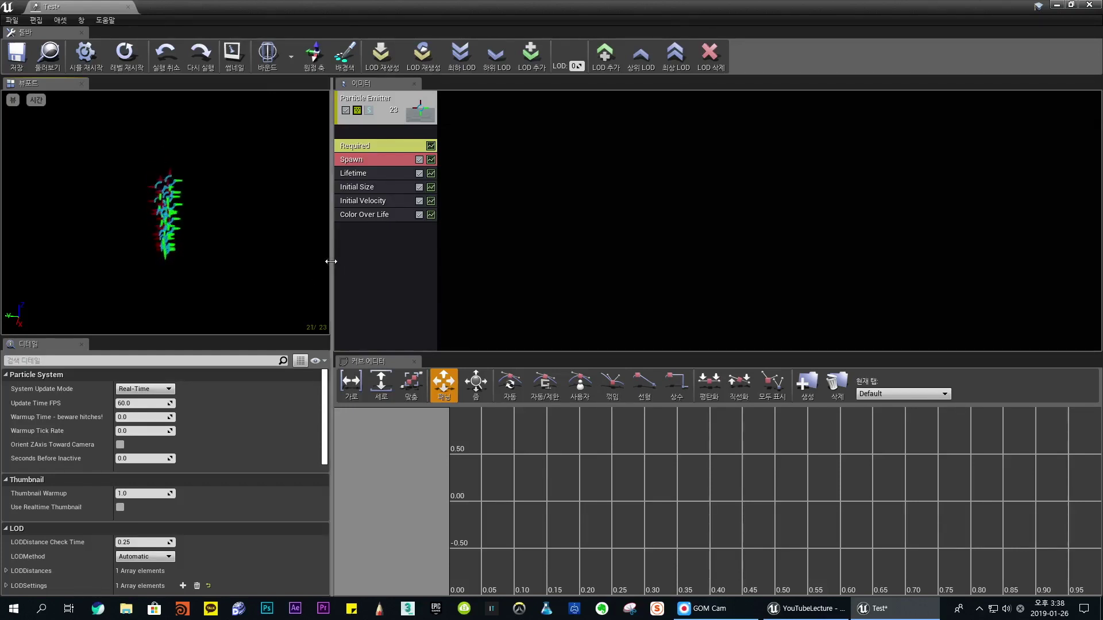
# - Try the Shader Complexity and Wireframe view modes on the particle preview, and return to the Lit mode
pyautogui.click(12, 99)
pyautogui.moveTo(19, 119)
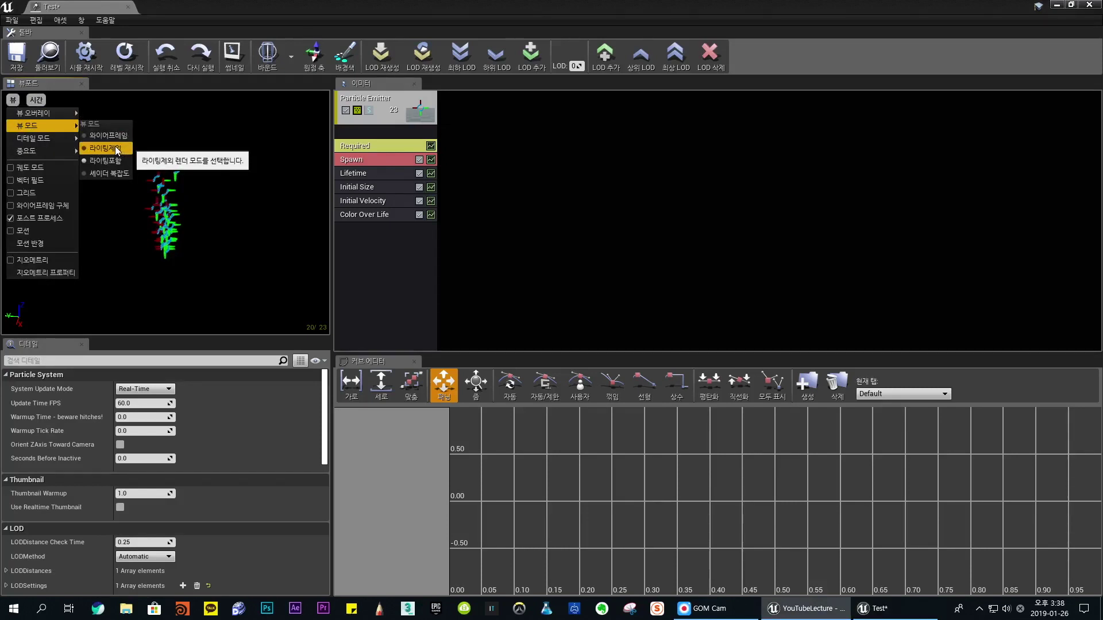
pyautogui.click(122, 163)
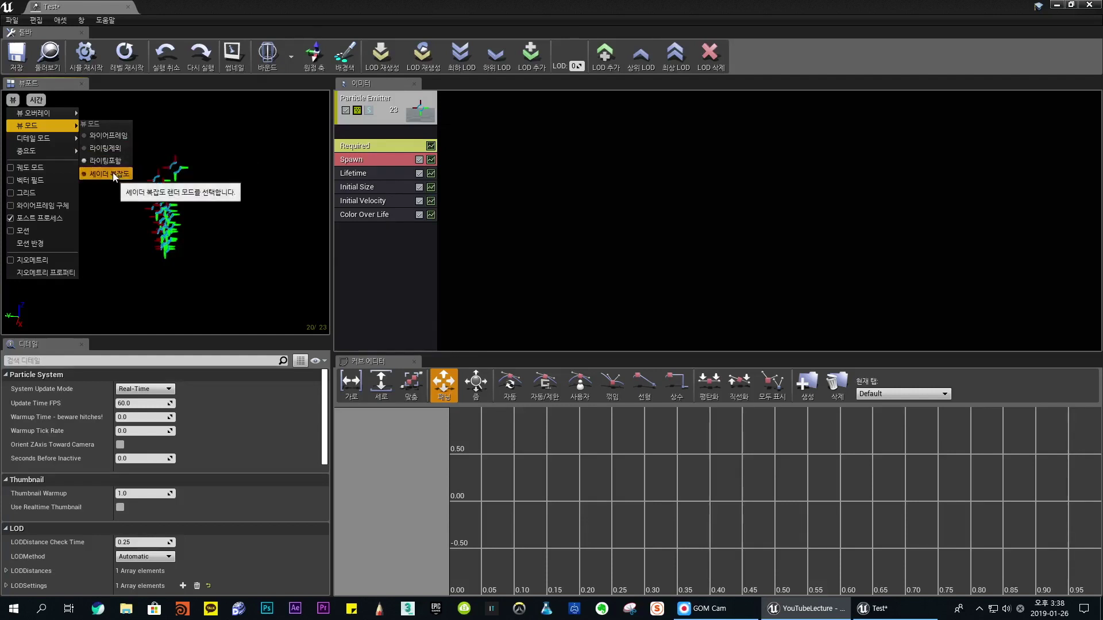
pyautogui.click(113, 173)
pyautogui.moveTo(38, 122)
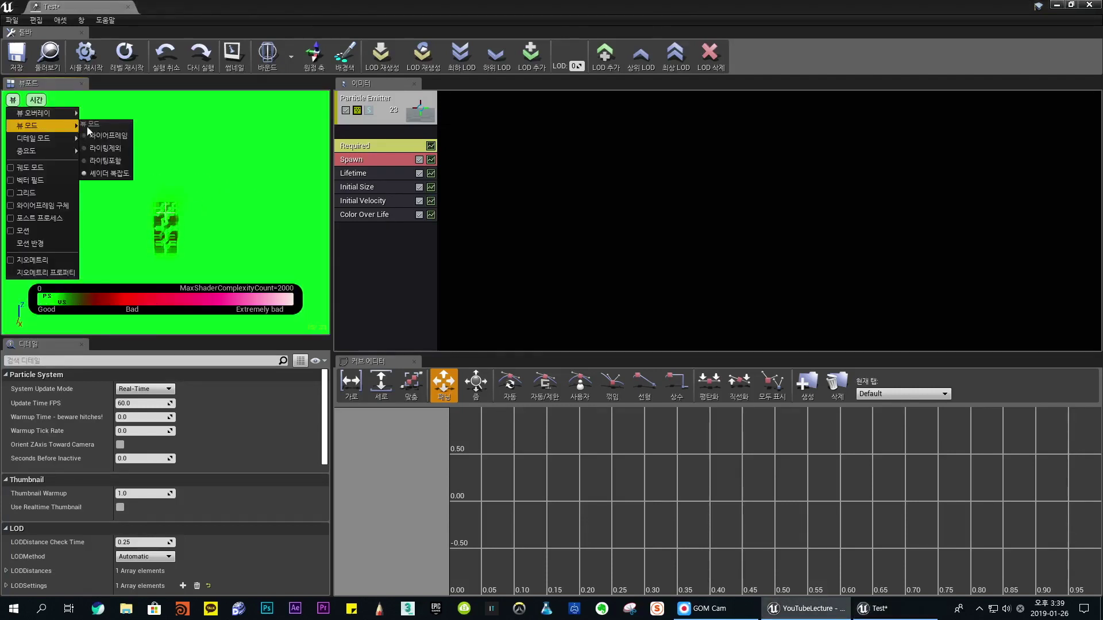
pyautogui.click(113, 141)
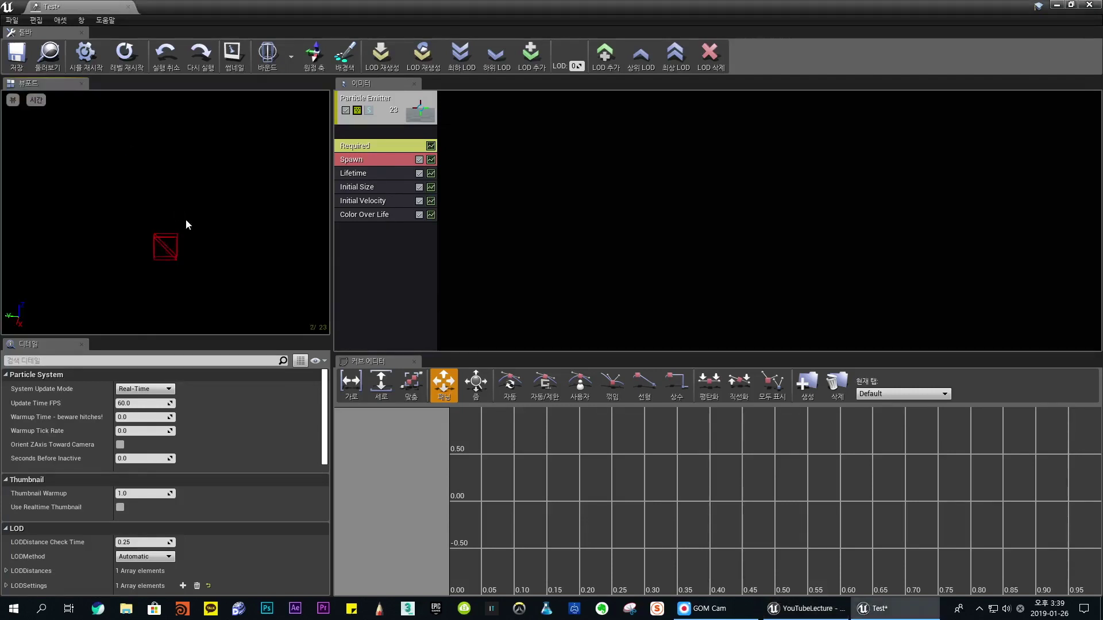
pyautogui.click(14, 101)
pyautogui.click(113, 163)
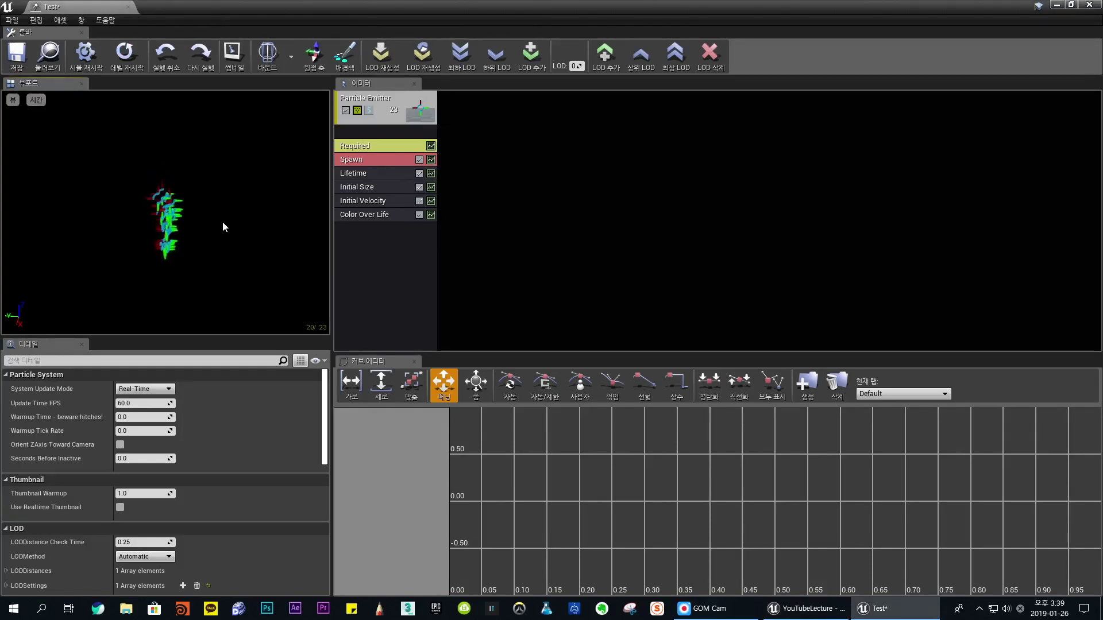
# - View the particle preview in Shader Complexity mode once more and switch back to Lit
pyautogui.click(13, 100)
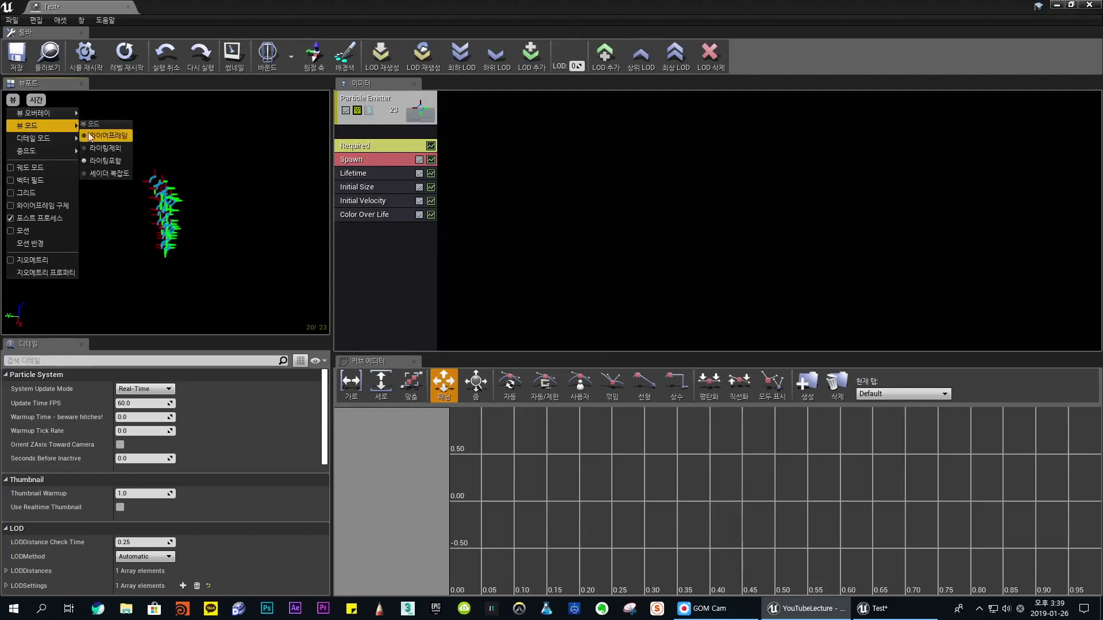
pyautogui.click(107, 164)
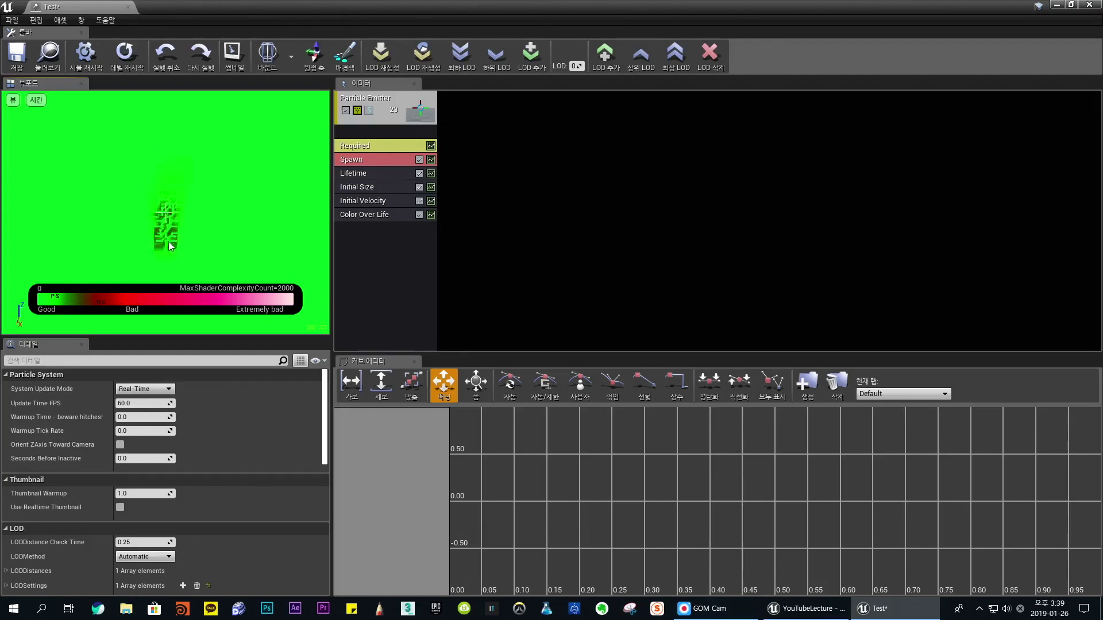
pyautogui.click(13, 100)
pyautogui.moveTo(48, 125)
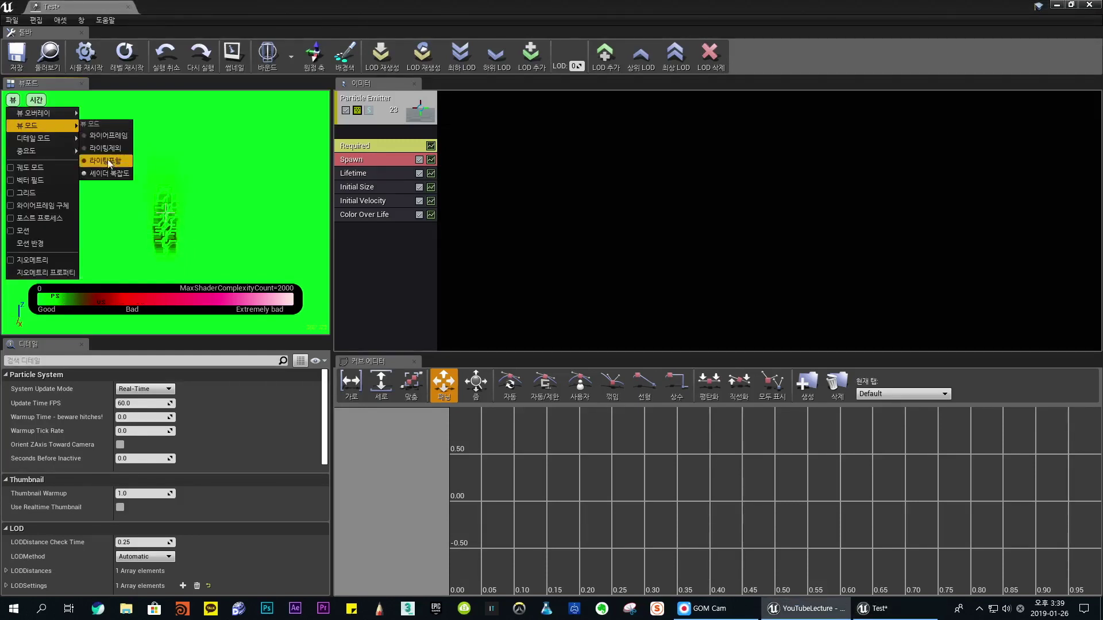
pyautogui.click(116, 160)
# - Review the preview's display toggles, such as Wireframe Sphere and Post Process
pyautogui.click(13, 100)
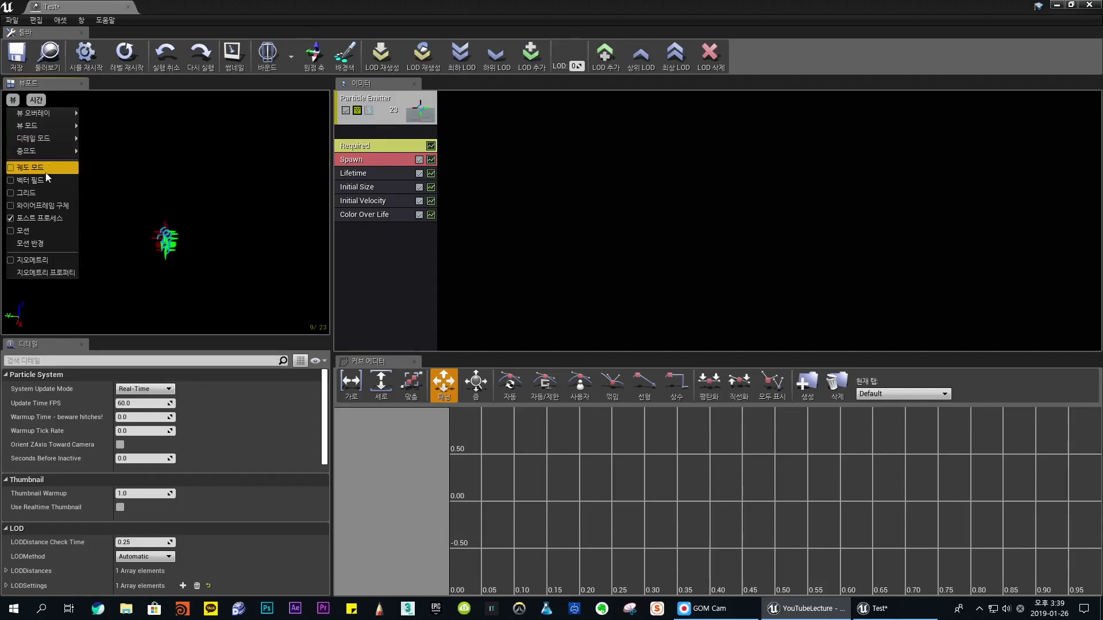
pyautogui.click(46, 205)
pyautogui.click(13, 99)
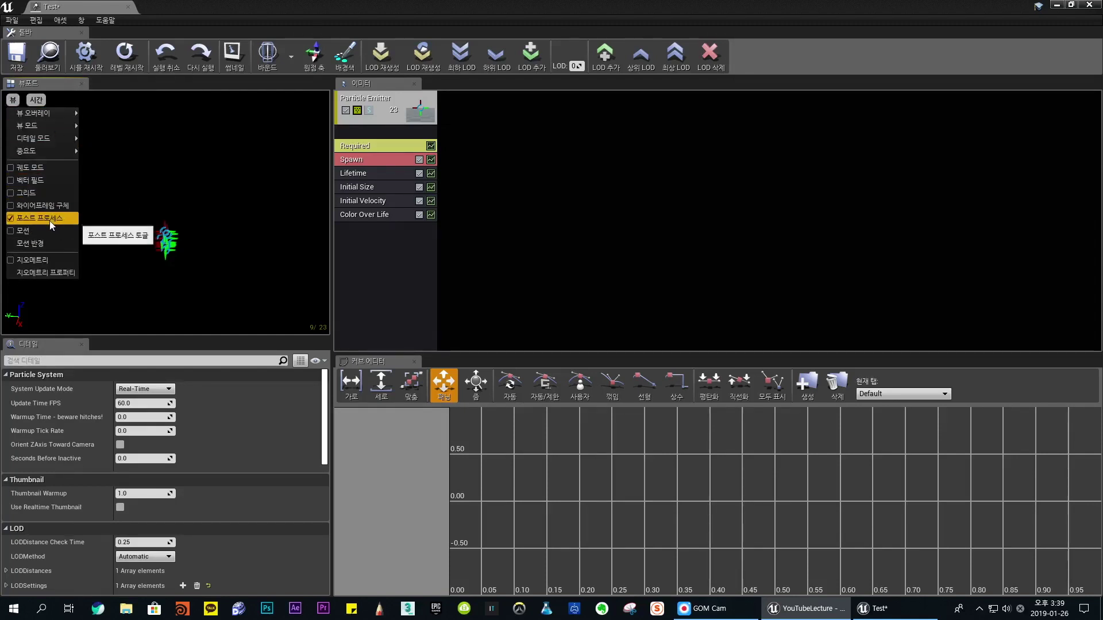
pyautogui.click(190, 237)
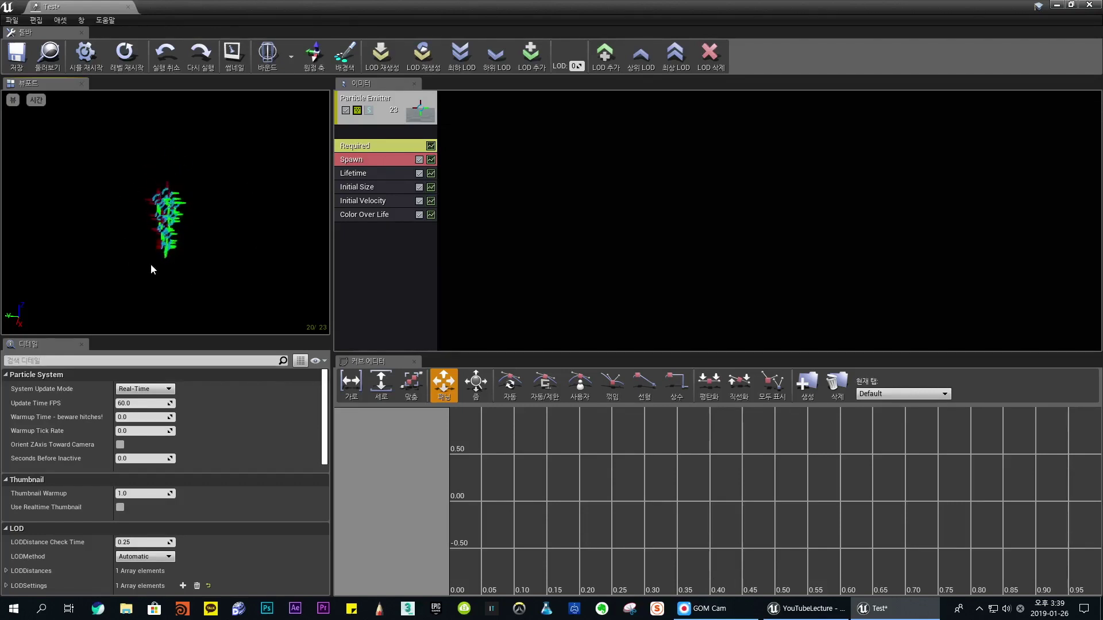
pyautogui.click(12, 100)
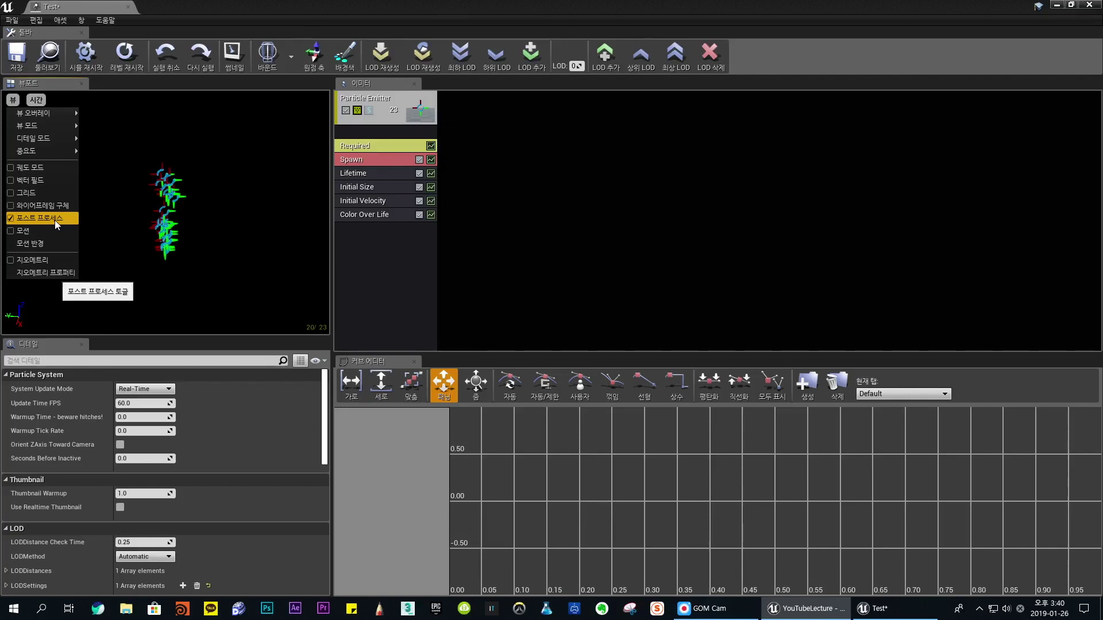
pyautogui.click(240, 228)
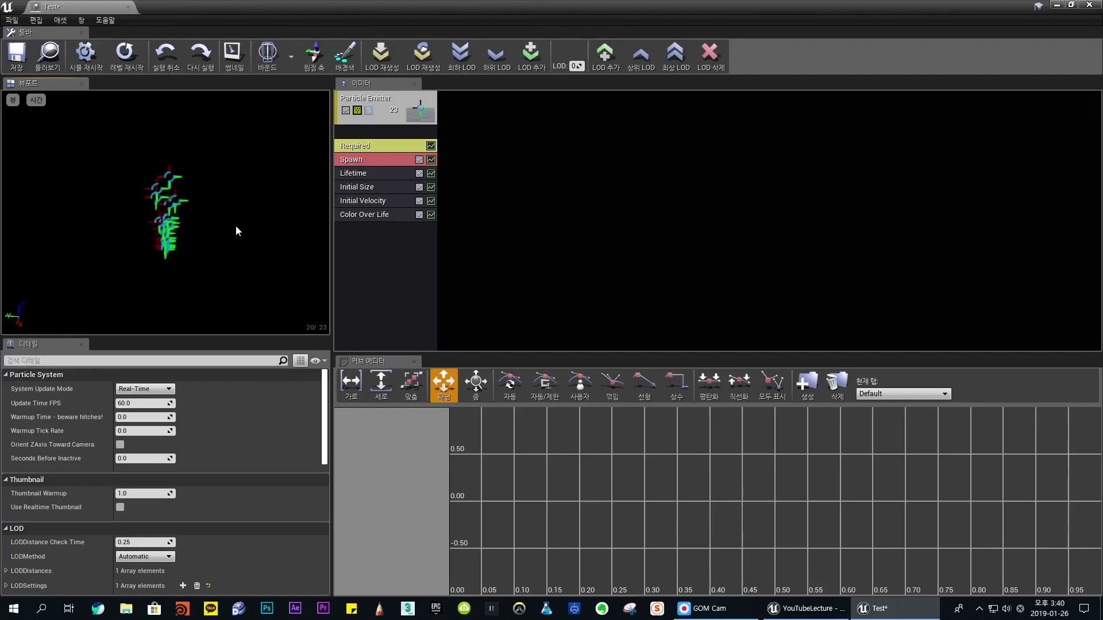
# - Show the preview geometry beneath the emitter and inspect the particles against it from other angles
pyautogui.click(12, 100)
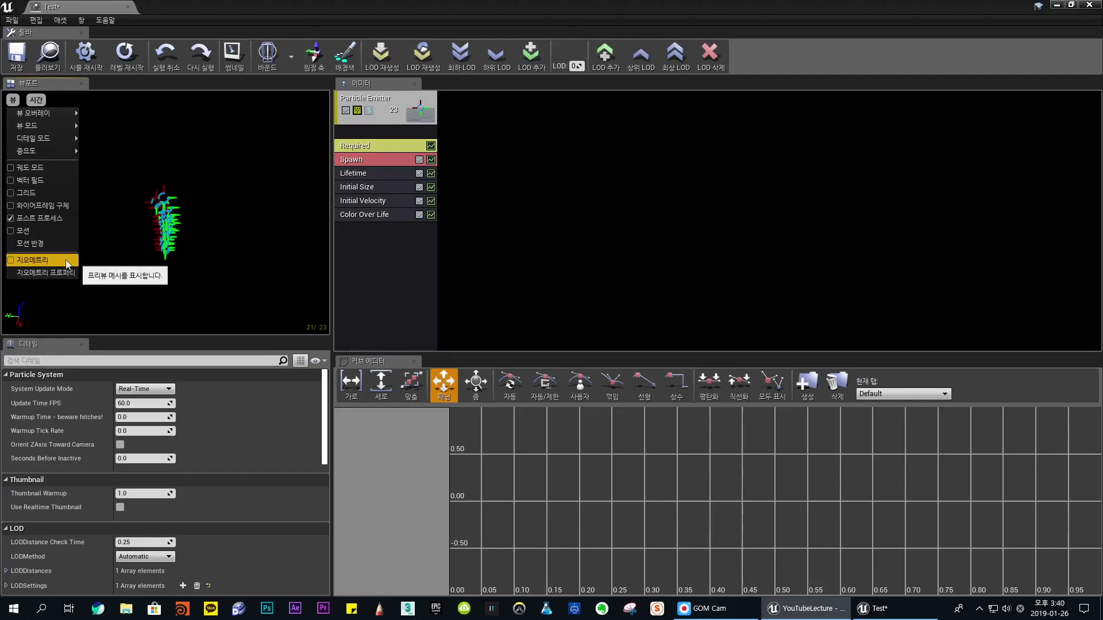
pyautogui.click(32, 260)
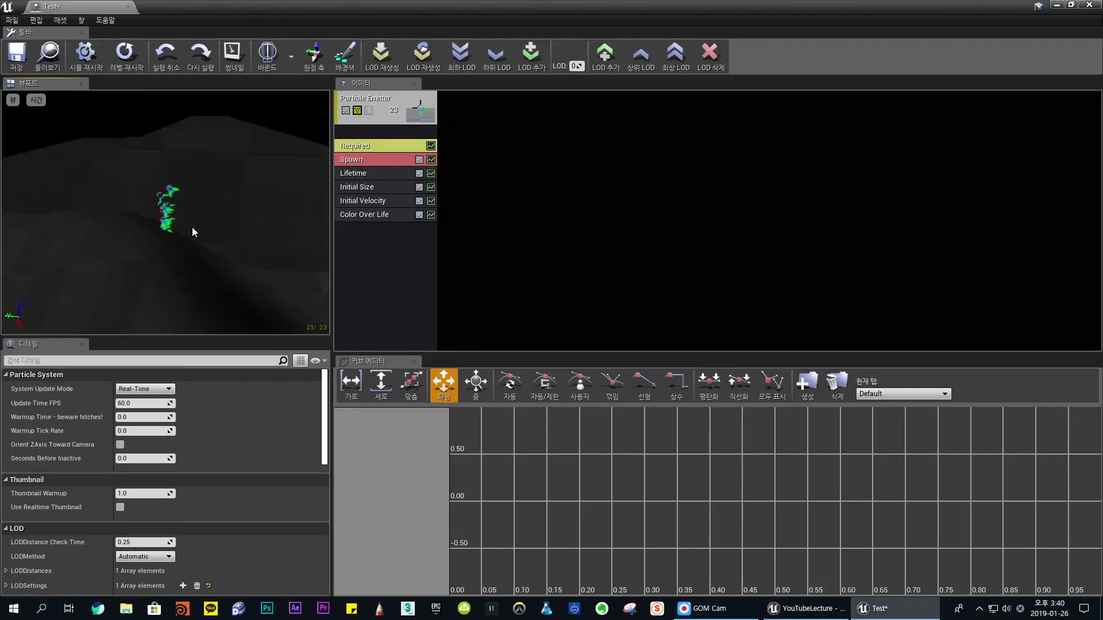
pyautogui.moveTo(218, 254); pyautogui.dragTo(184, 204)
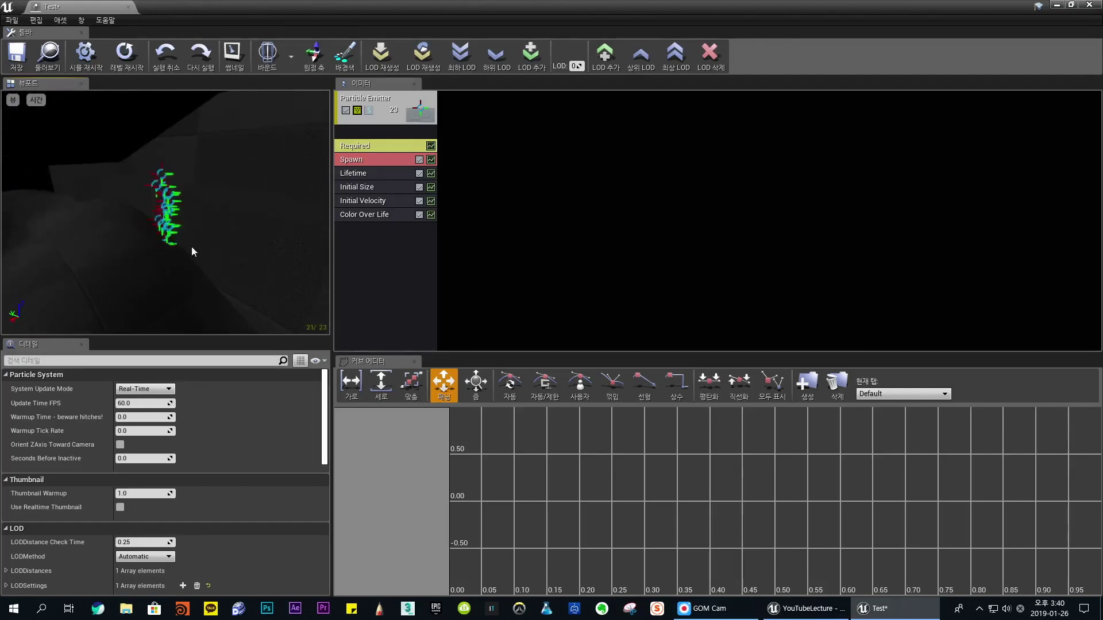
pyautogui.moveTo(192, 251); pyautogui.dragTo(180, 245)
# - Open the preview geometry's properties in the property editor and enlarge its window to show more settings
pyautogui.click(12, 99)
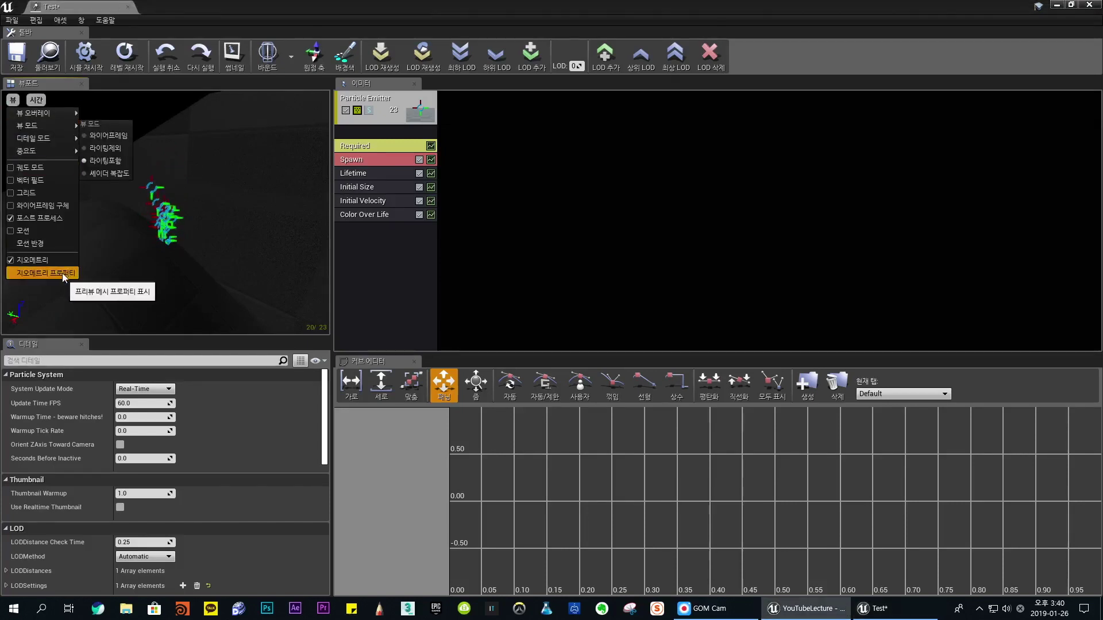
pyautogui.click(62, 274)
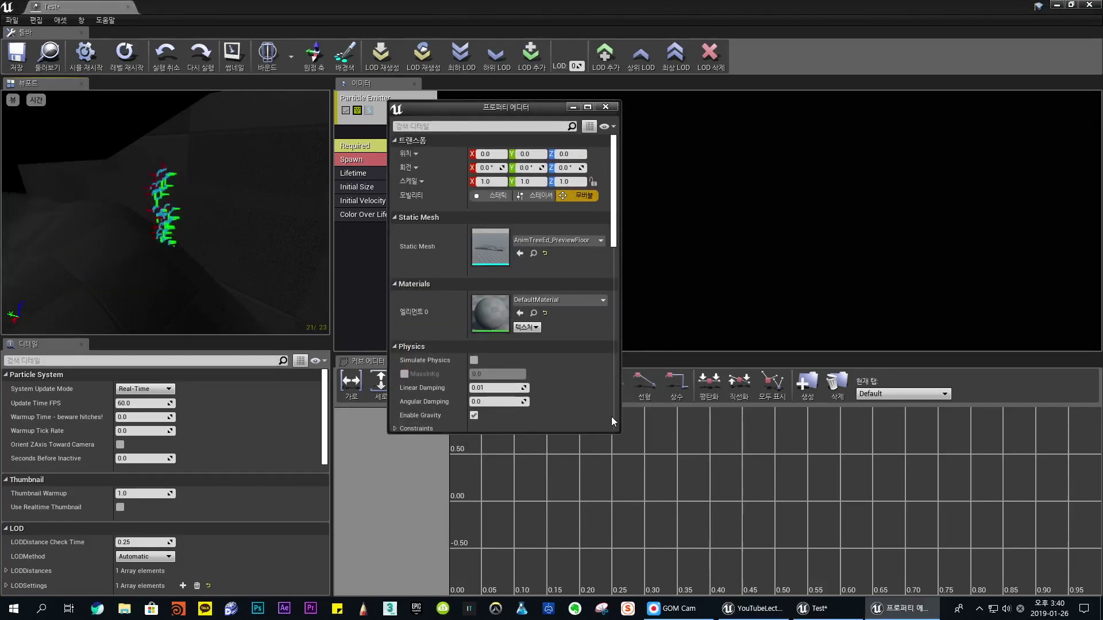
pyautogui.moveTo(617, 432); pyautogui.dragTo(768, 558)
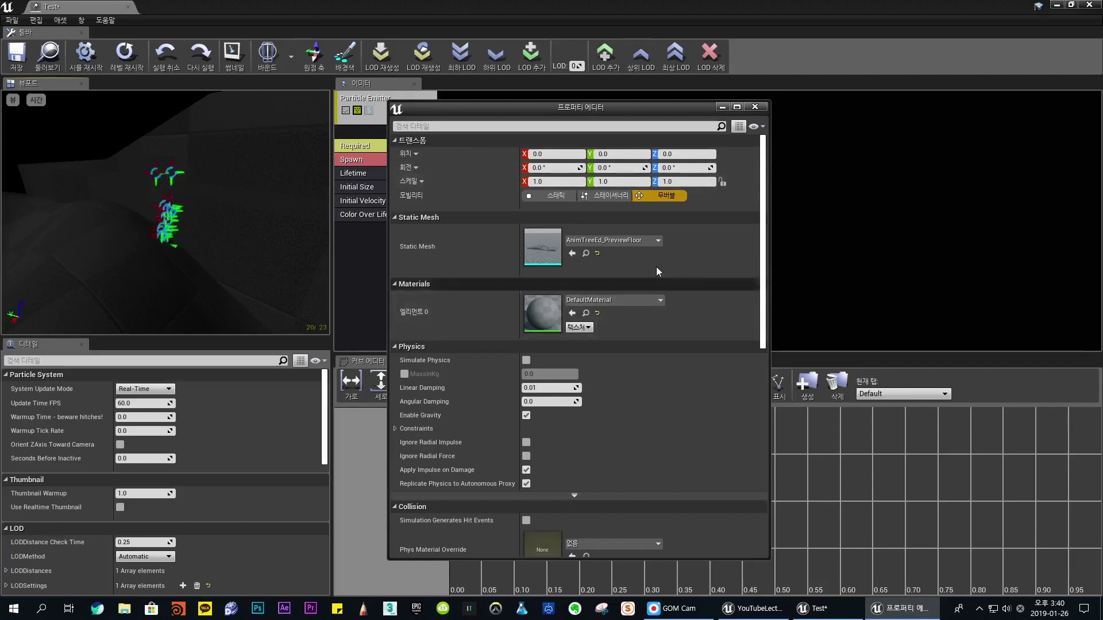
# - Look through the preview geometry's transform, static mesh, material and physics properties and close the property editor
pyautogui.scroll(-2, 641, 257)
pyautogui.scroll(2, 642, 257)
pyautogui.hotkey('alt', 'F4')
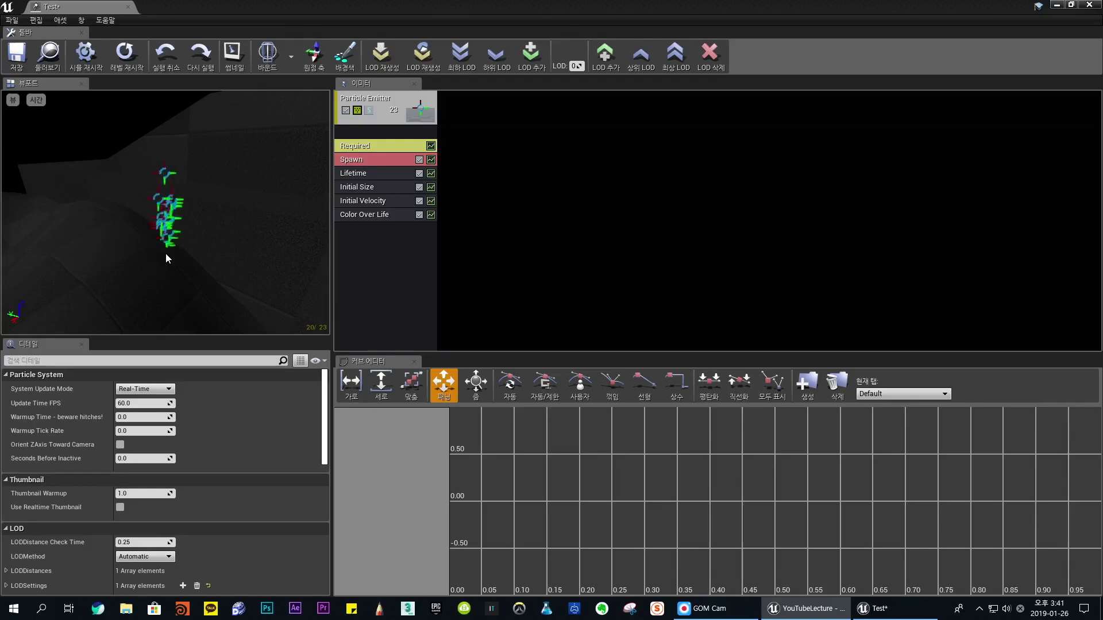
pyautogui.click(12, 100)
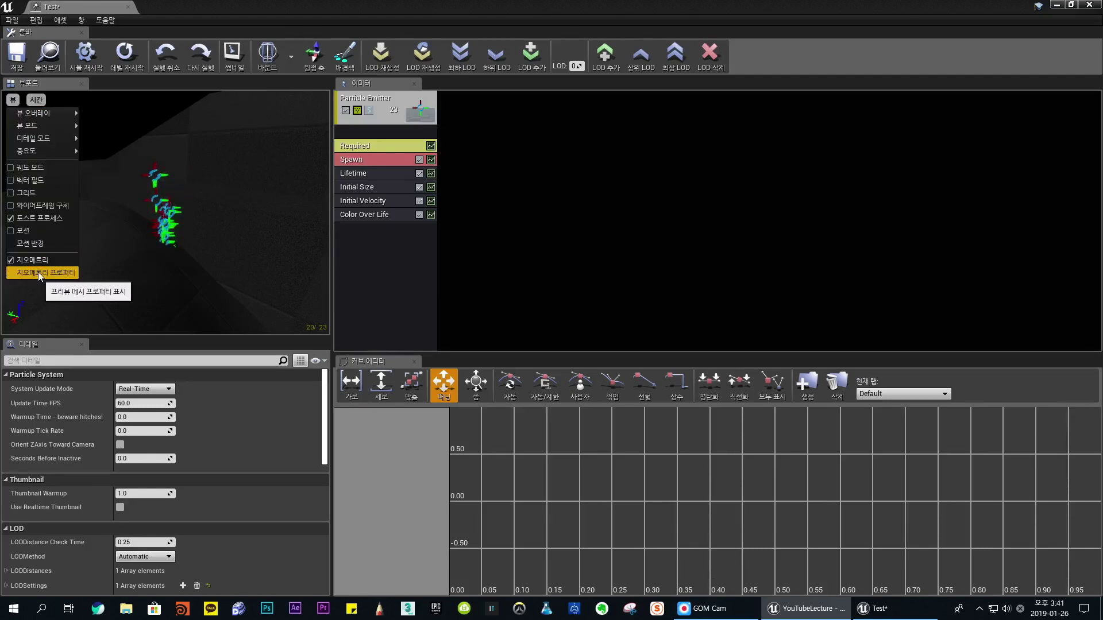
pyautogui.click(42, 272)
pyautogui.scroll(-5, 553, 339)
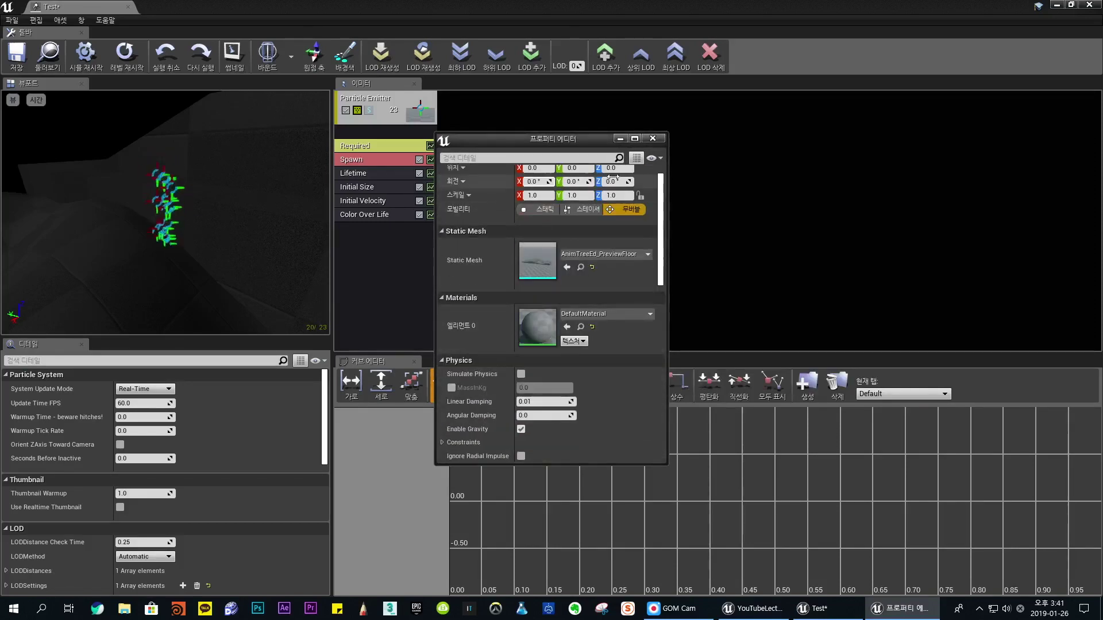
pyautogui.click(652, 139)
# - Hide the preview geometry and select the Particle Emitter to show its details
pyautogui.click(12, 100)
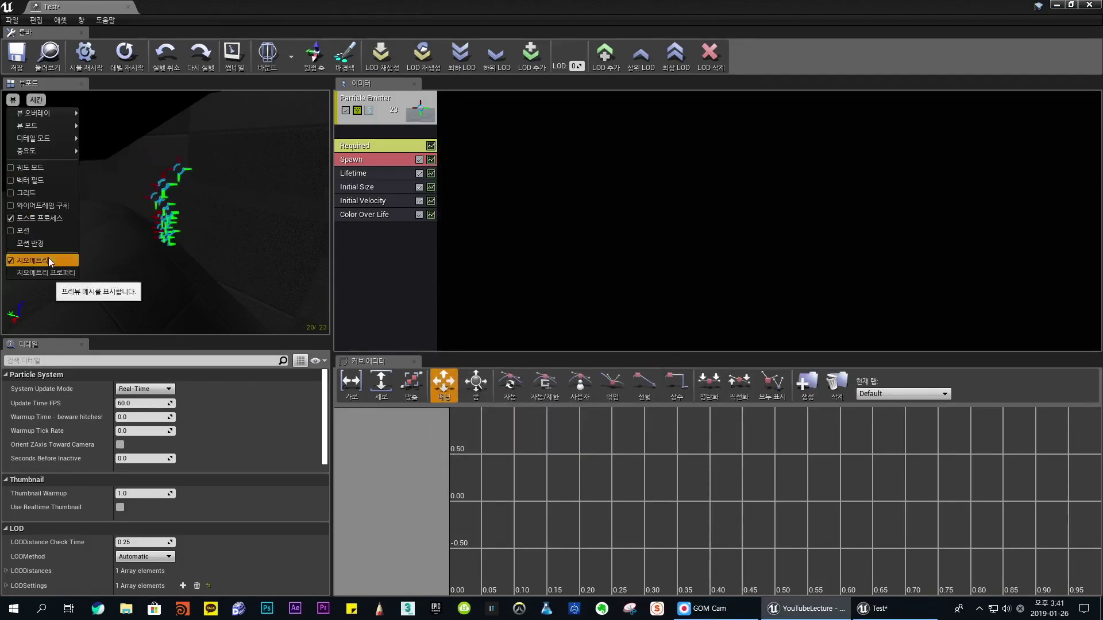
pyautogui.click(49, 259)
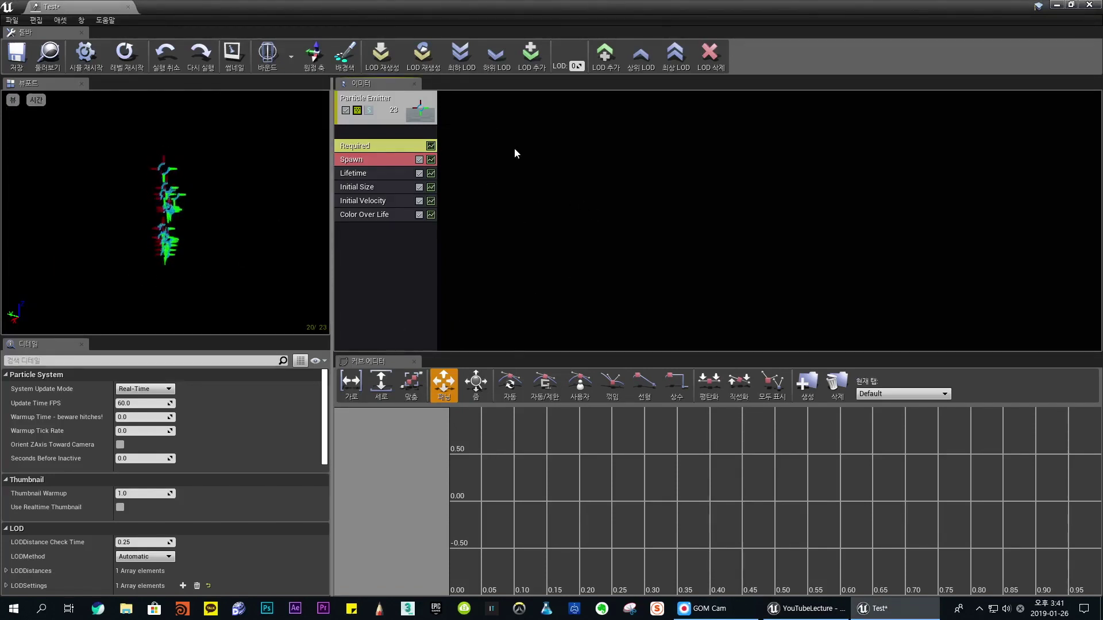
pyautogui.click(385, 119)
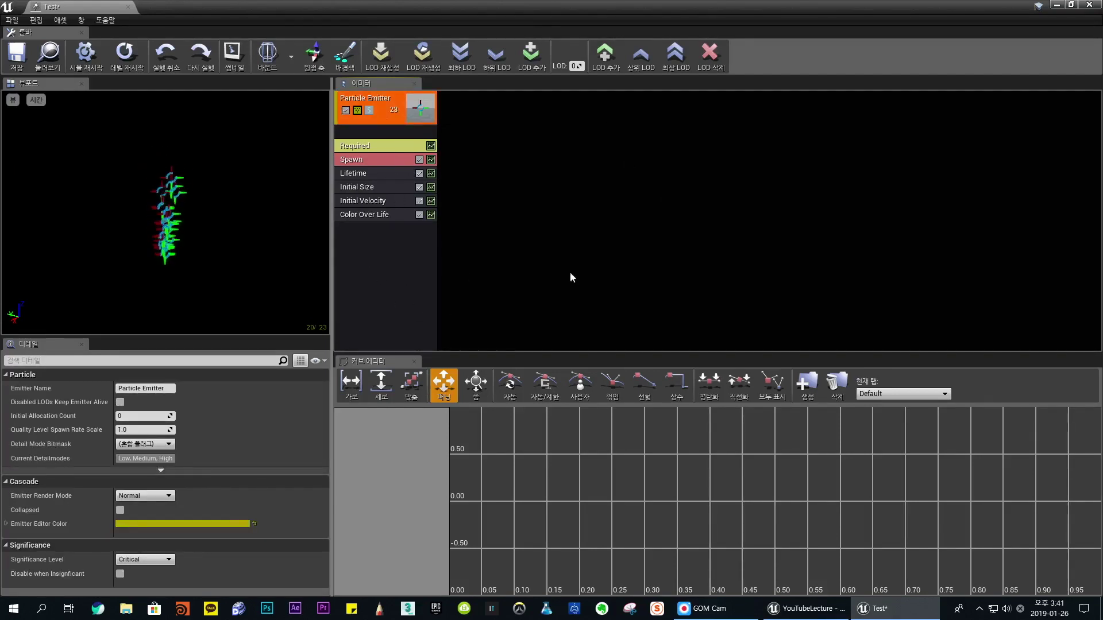
# - Add four new Particle Sprite Emitters next to the existing emitter
pyautogui.click(473, 122)
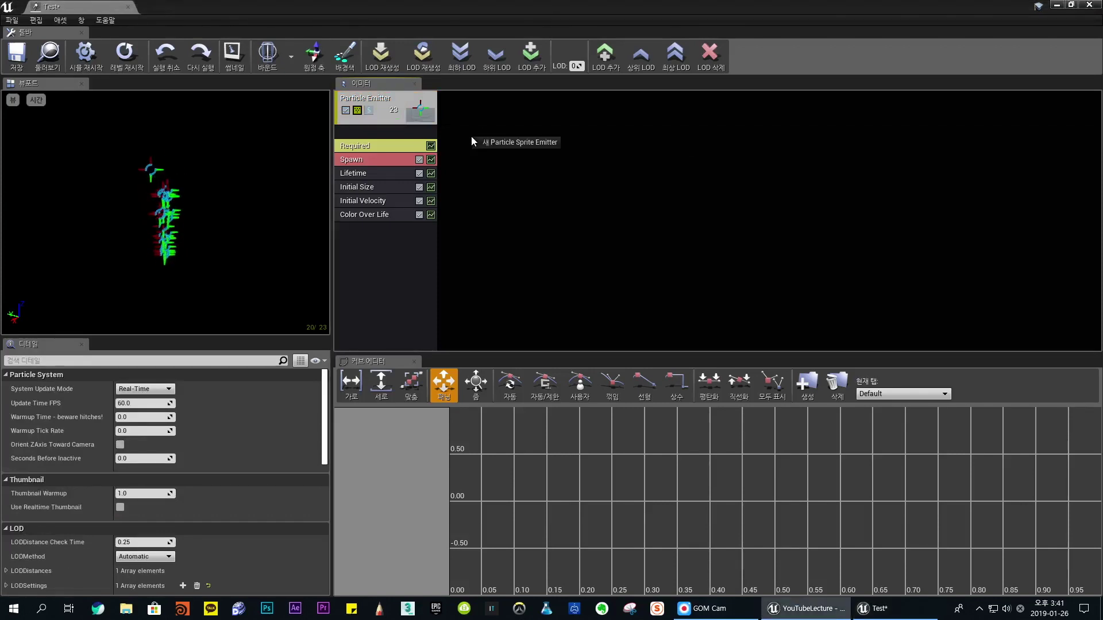
pyautogui.click(502, 142)
pyautogui.rightClick(628, 138)
pyautogui.click(678, 142)
pyautogui.rightClick(729, 138)
pyautogui.click(760, 144)
pyautogui.rightClick(799, 136)
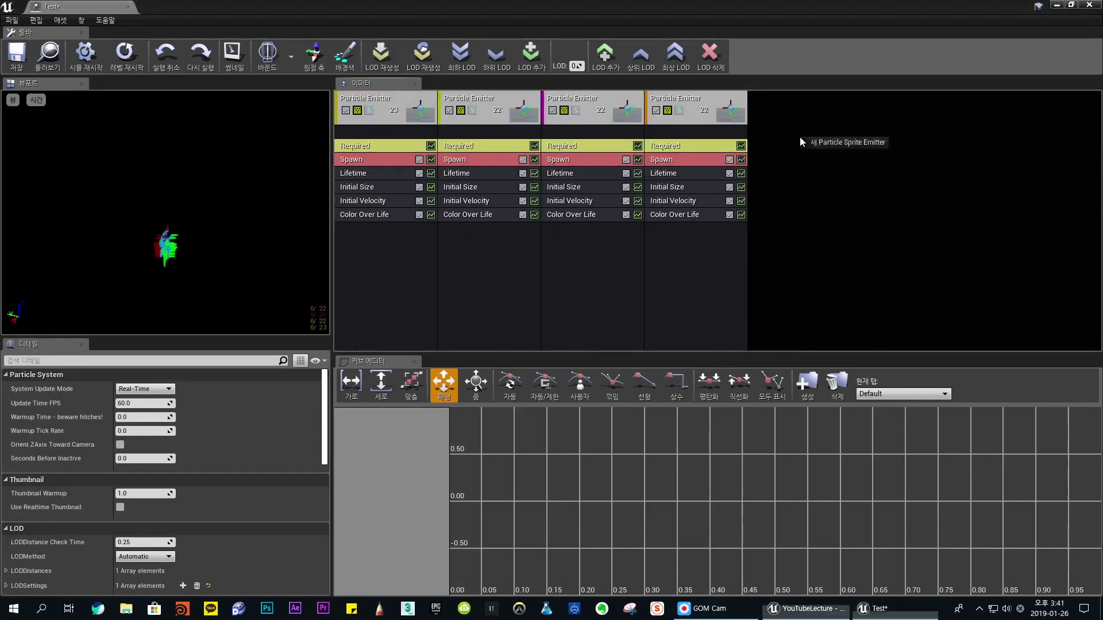
pyautogui.click(844, 143)
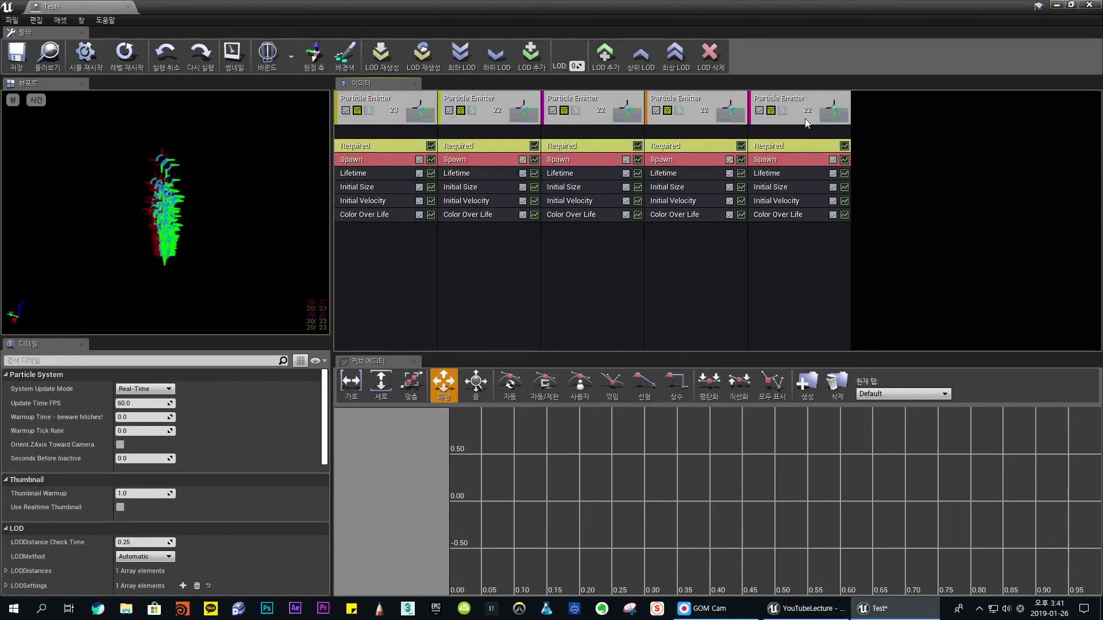
# - Select the five emitters one after another to compare their details and editor colors
pyautogui.click(581, 127)
pyautogui.click(492, 128)
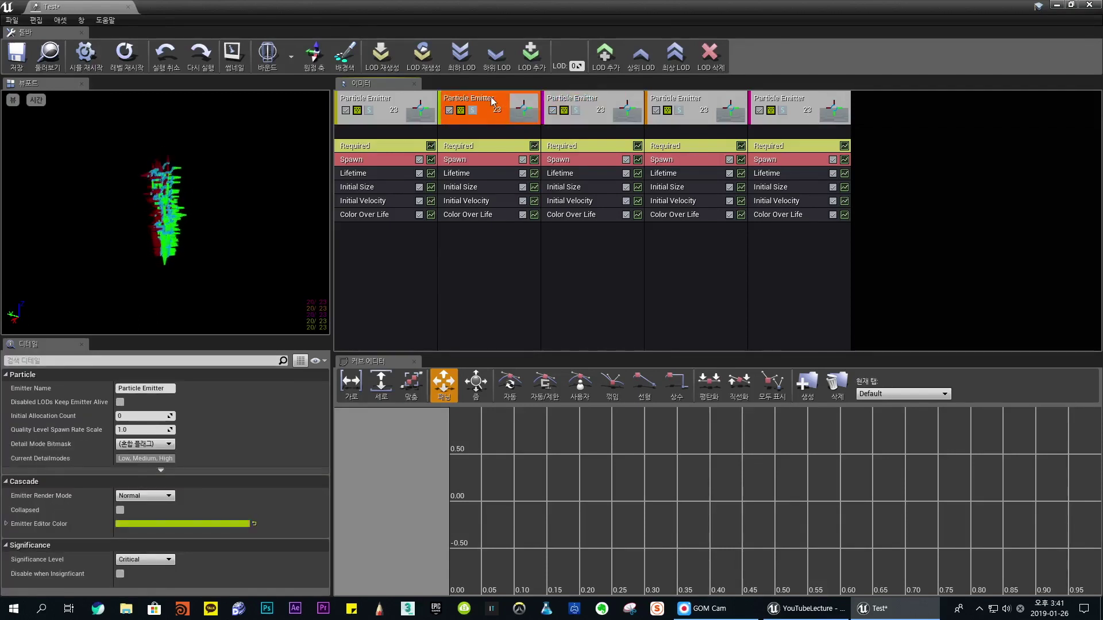
pyautogui.click(596, 115)
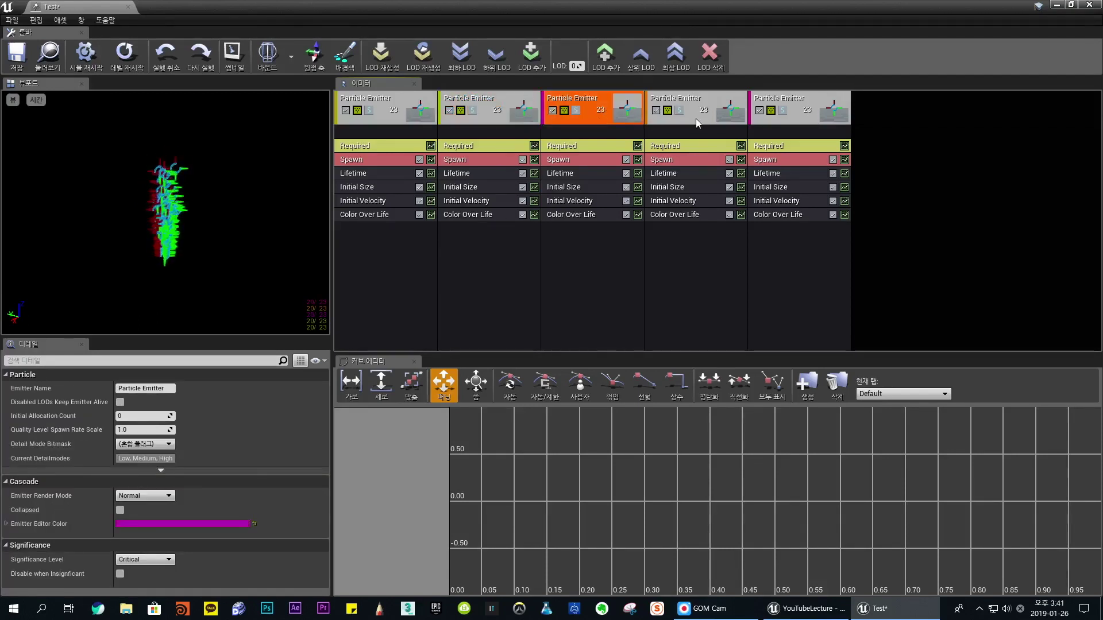
pyautogui.click(695, 118)
pyautogui.click(780, 117)
pyautogui.click(399, 122)
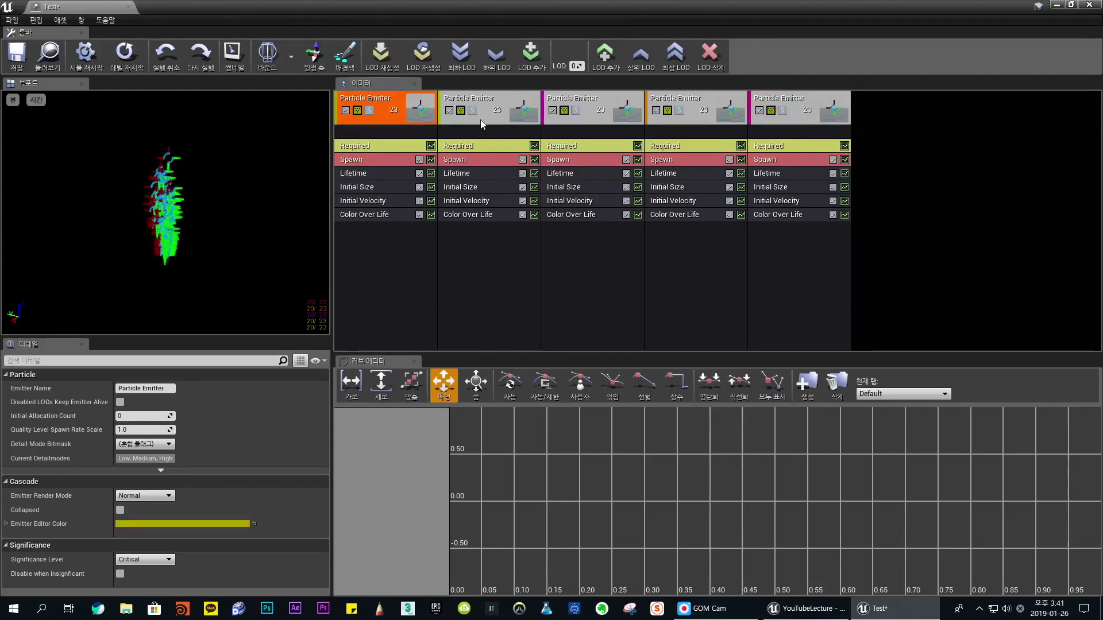
pyautogui.click(483, 122)
pyautogui.click(572, 117)
pyautogui.click(676, 119)
# - Solo the last emitter in the preview and restore all five emitters
pyautogui.click(781, 115)
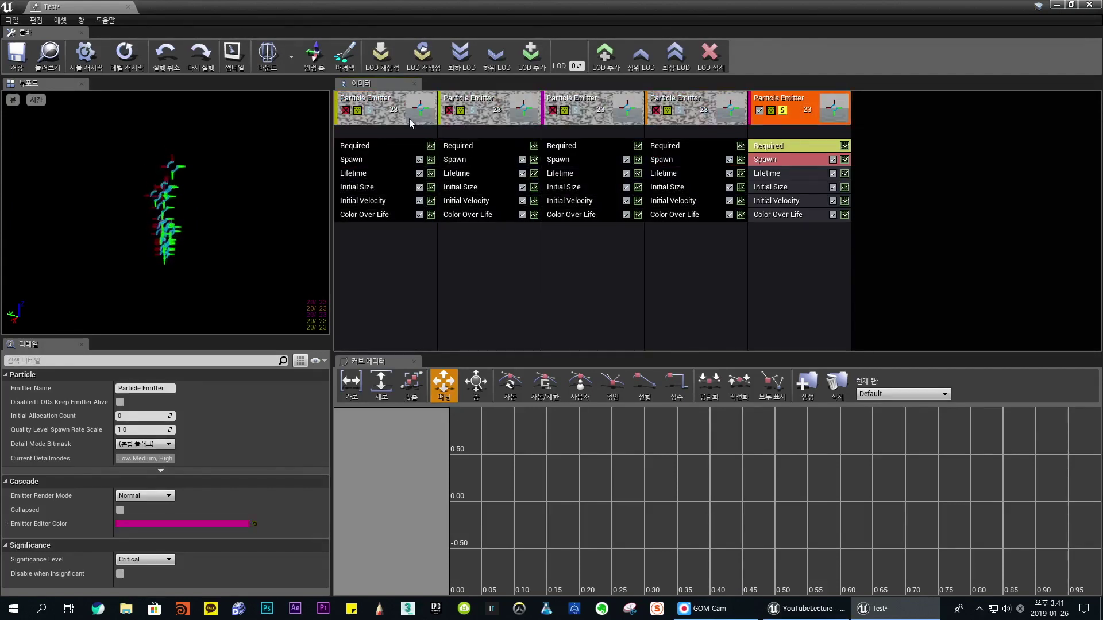
pyautogui.click(409, 119)
pyautogui.click(781, 114)
# - Reorder the first emitter one place along the emitter list and back, twice
pyautogui.click(411, 111)
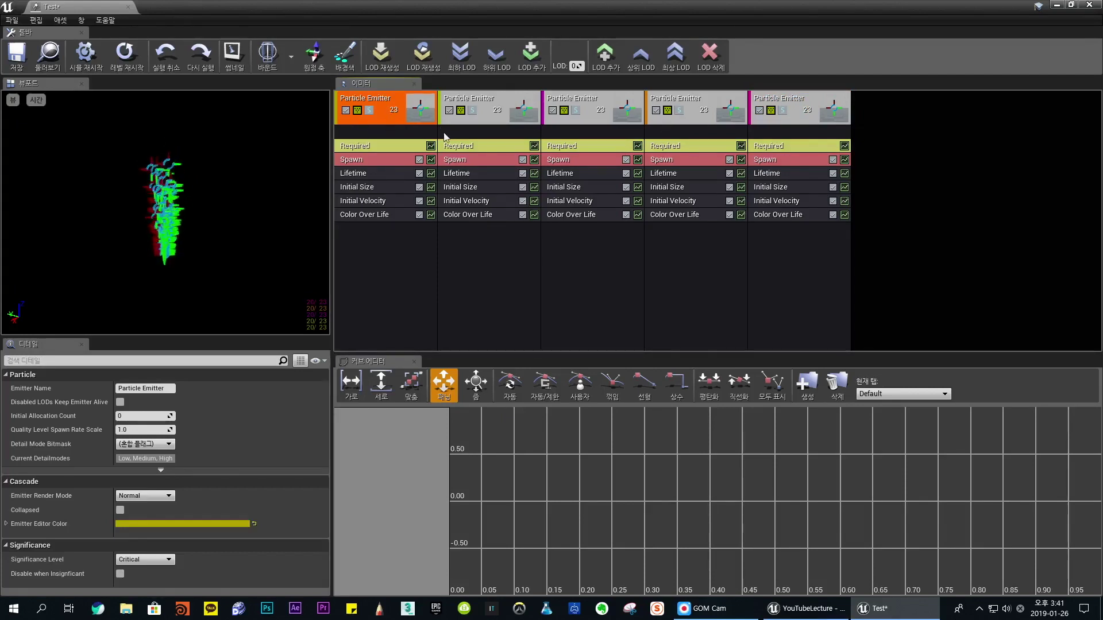
pyautogui.press('Right')
pyautogui.press('Left')
pyautogui.press('Right')
pyautogui.press('Left')
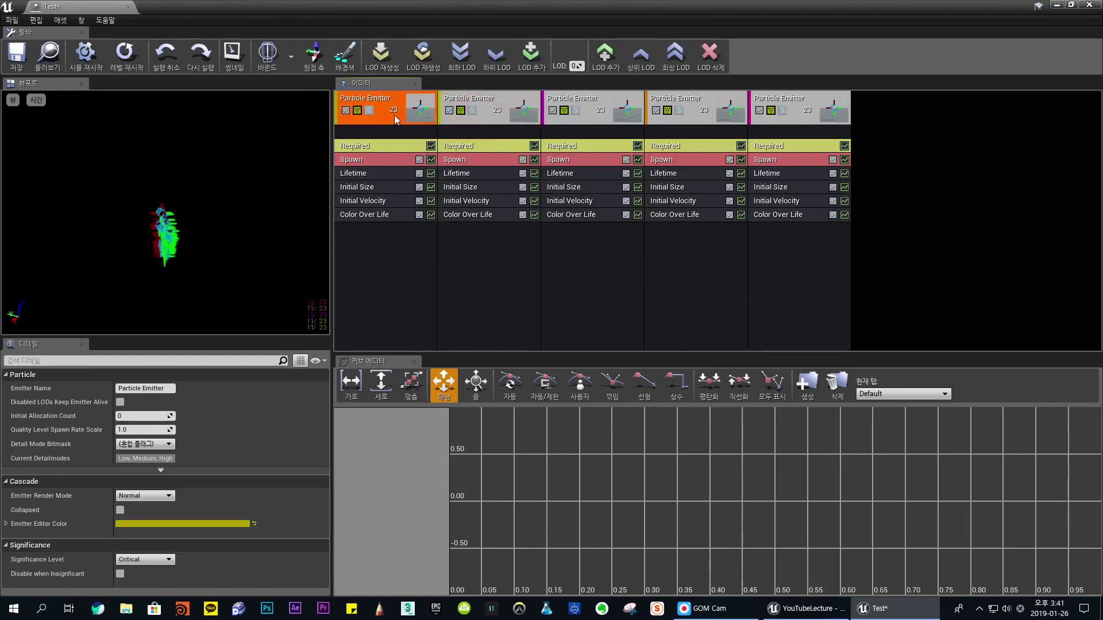
# - Rename the first emitter to 1
pyautogui.click(167, 389)
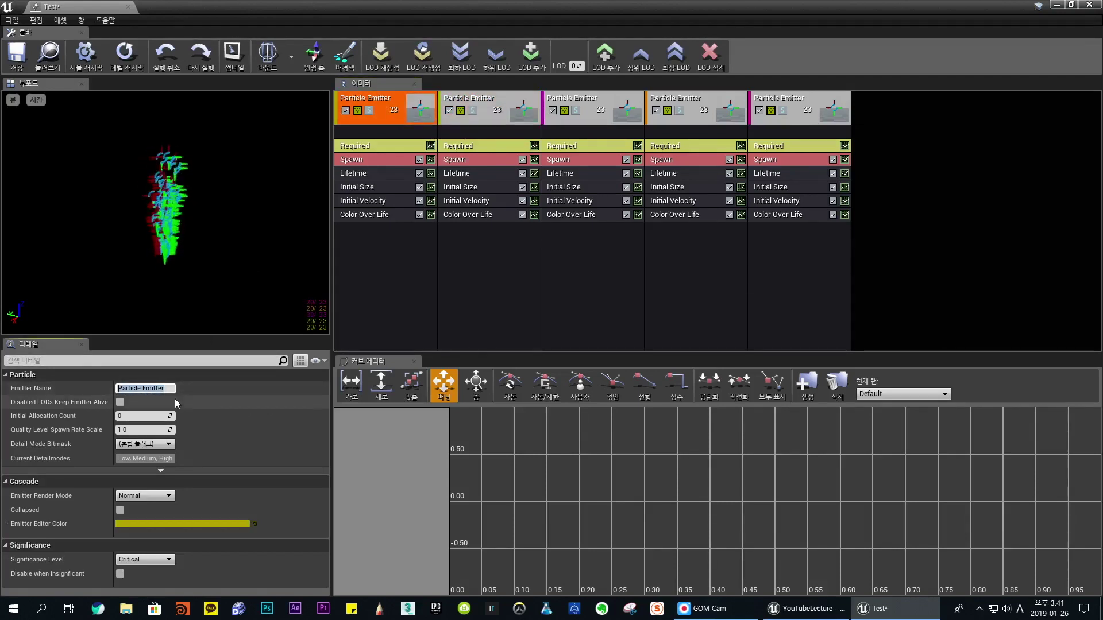
pyautogui.write('pari')
pyautogui.press('BackSpace')
pyautogui.press('BackSpace')
pyautogui.press('BackSpace')
pyautogui.press('BackSpace')
pyautogui.write('1')
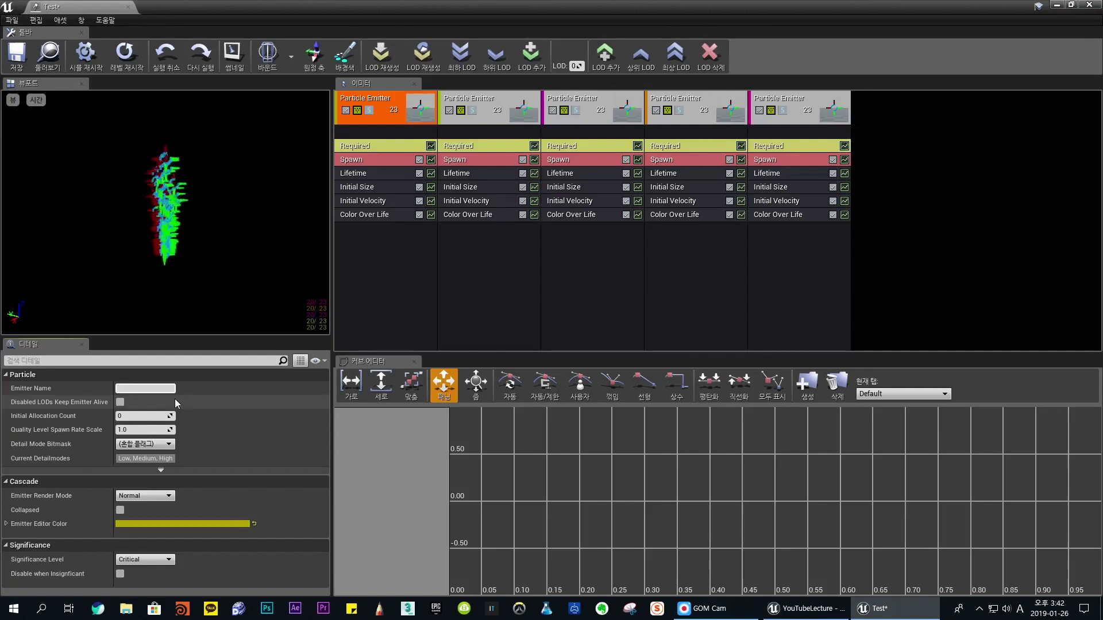
pyautogui.press('Return')
# - Try reordering emitter 1 past its neighbor and return it to first place
pyautogui.moveTo(388, 116); pyautogui.dragTo(466, 132)
pyautogui.hotkey('ctrl', 'z')
pyautogui.hotkey('ctrl', 'z')
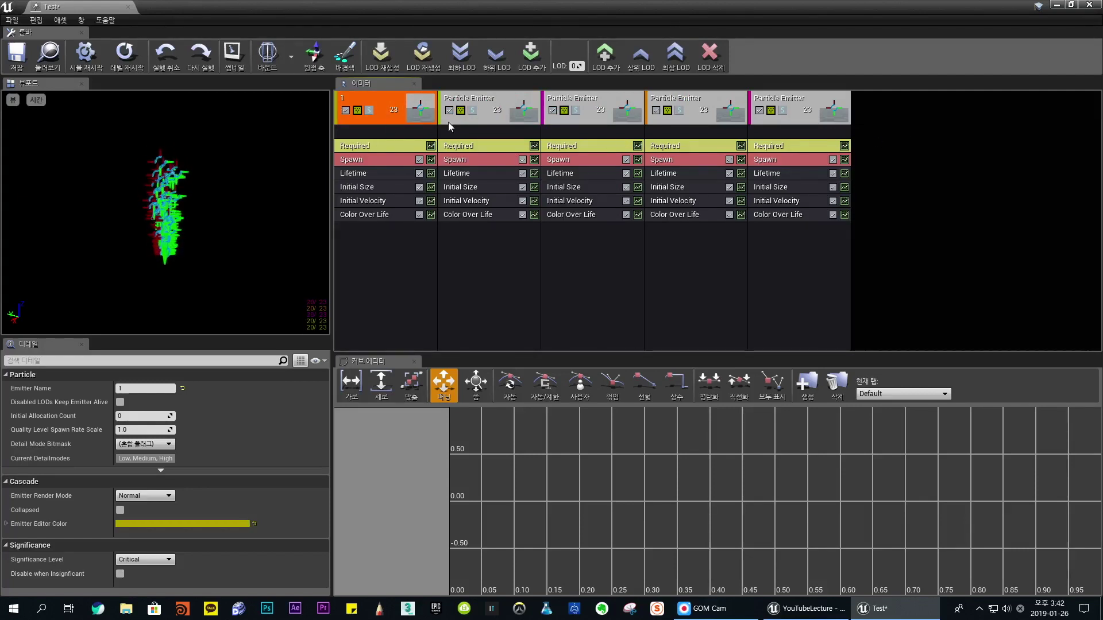
pyautogui.hotkey('ctrl', 'y')
pyautogui.moveTo(491, 119); pyautogui.dragTo(394, 119)
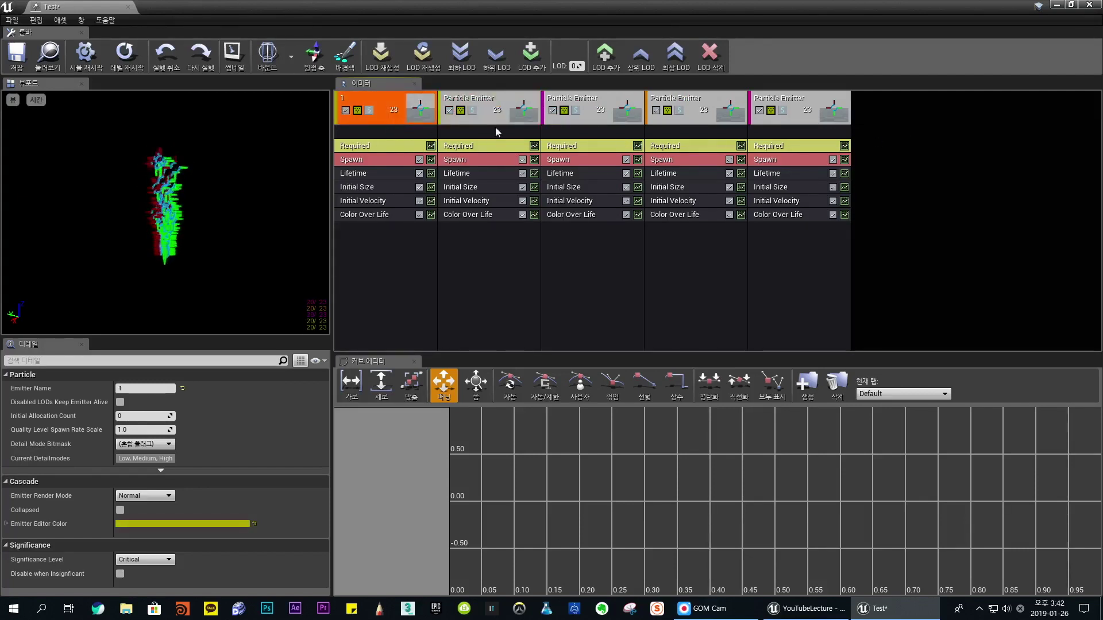
# - Remove the four unnamed Particle Emitters, keeping only emitter 1
pyautogui.hotkey('ctrl', 'y')
pyautogui.hotkey('ctrl', 'z')
pyautogui.hotkey('ctrl', 'z')
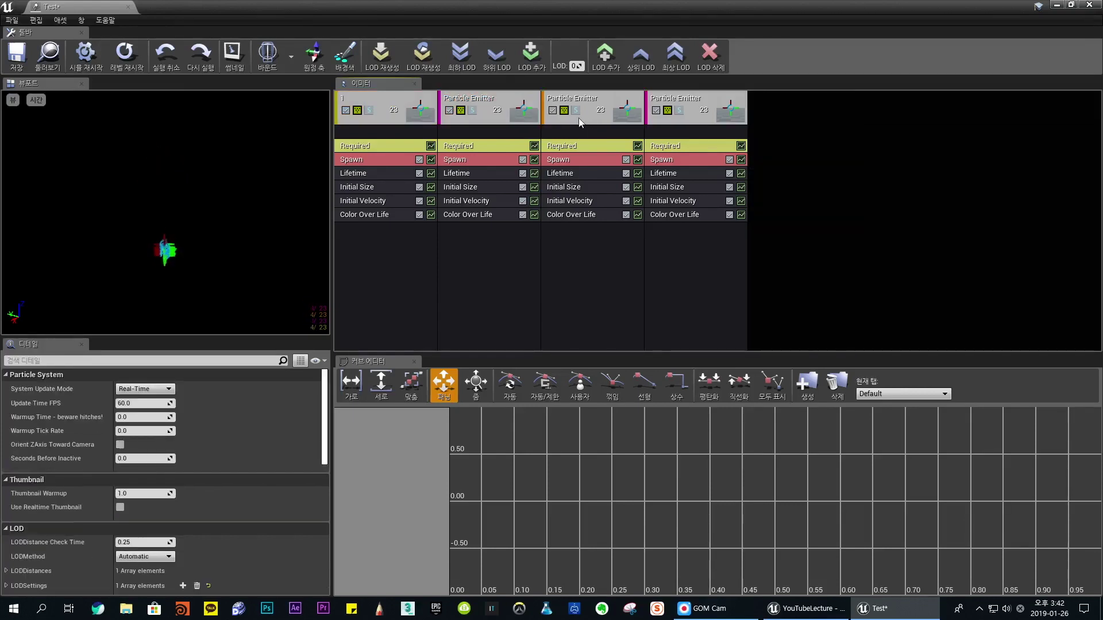
pyautogui.click(581, 122)
pyautogui.hotkey('ctrl', 'z')
pyautogui.hotkey('ctrl', 'z')
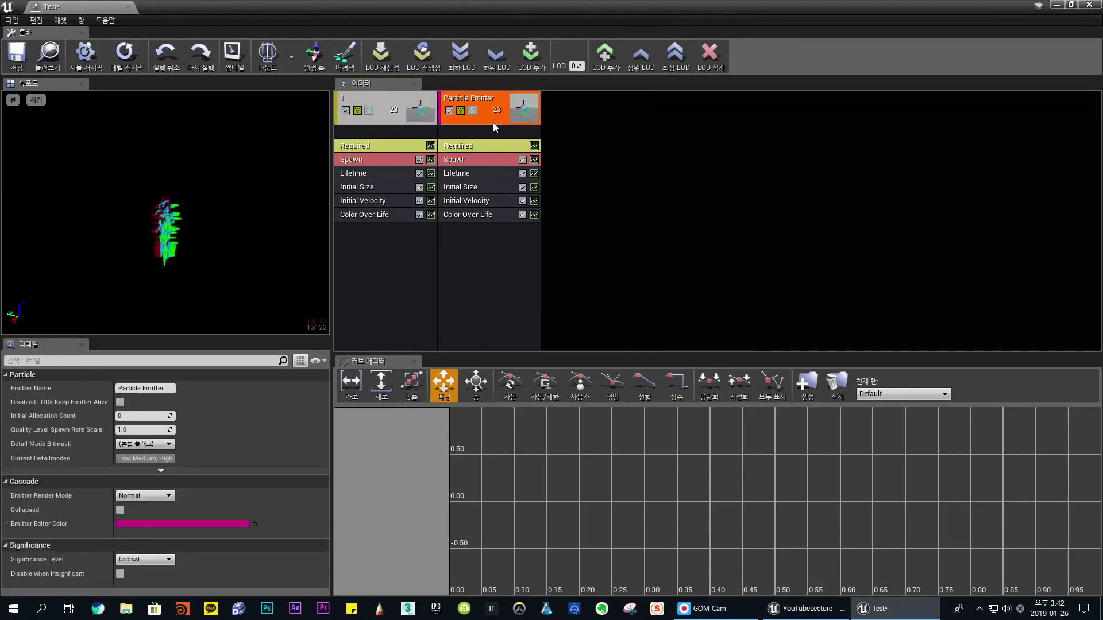
pyautogui.hotkey('ctrl', 'z')
# - Disable emitter 1 in the preview and enable it again
pyautogui.click(384, 115)
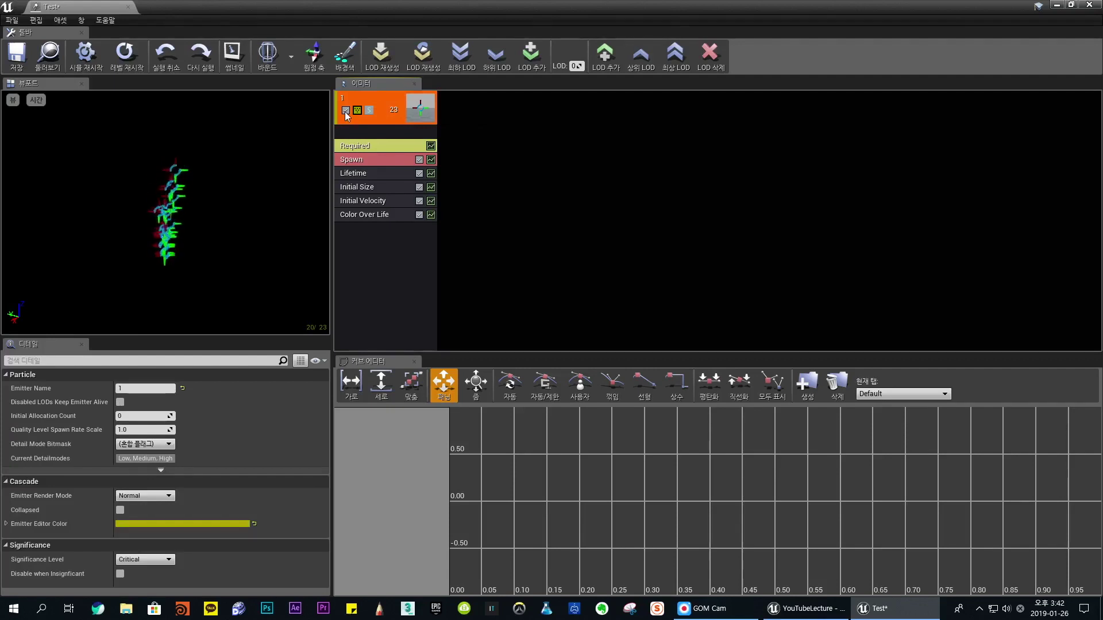
pyautogui.click(345, 110)
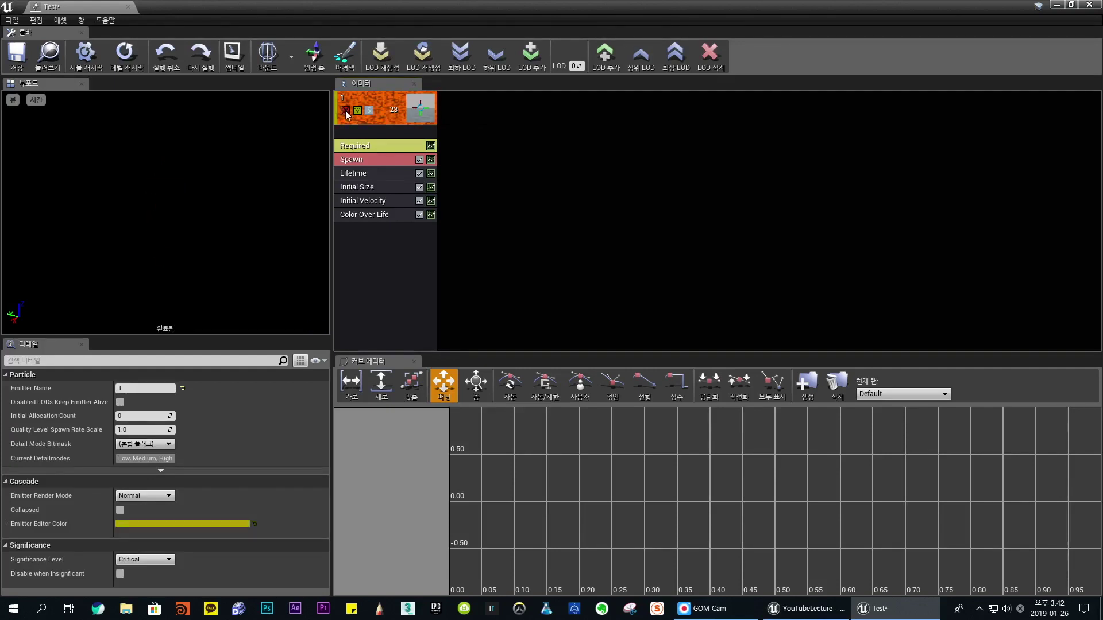
pyautogui.click(346, 110)
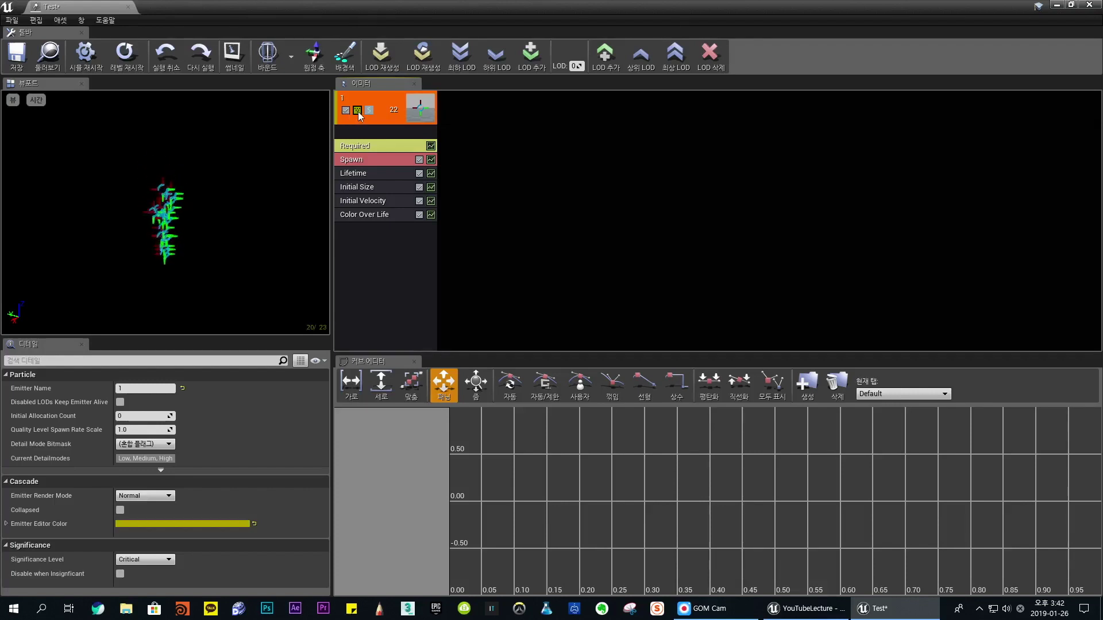
# - Cycle emitter 1's render mode to Cross and back to Normal
pyautogui.click(357, 110)
pyautogui.click(357, 110)
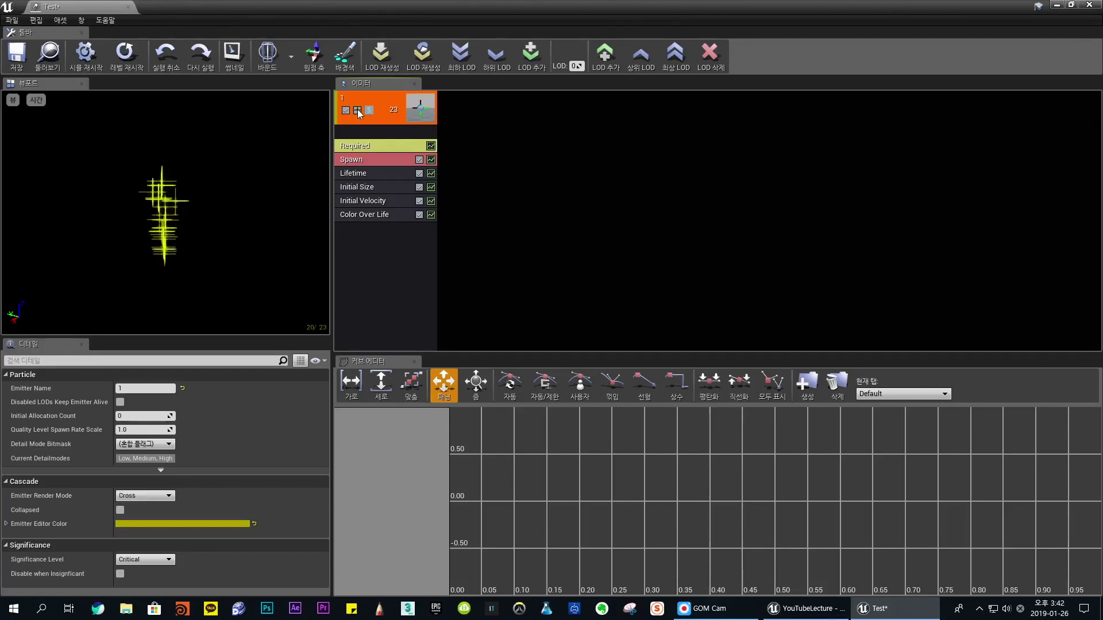
pyautogui.click(357, 110)
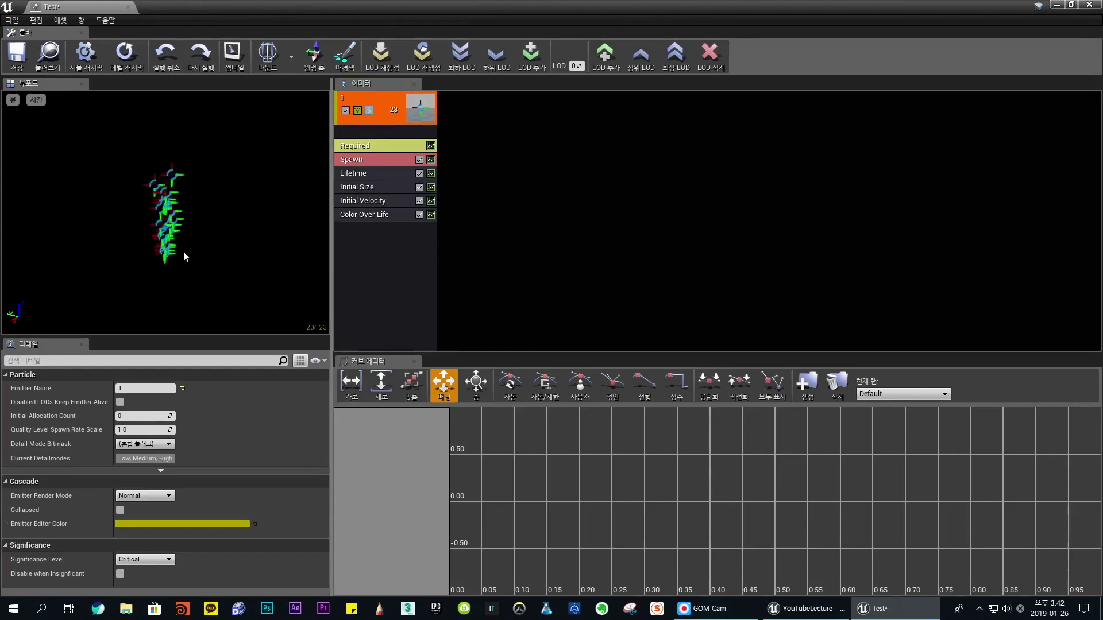
# - View the material in emitter 1's Required module, and cycle the render mode through Cross to Normal once more
pyautogui.click(382, 147)
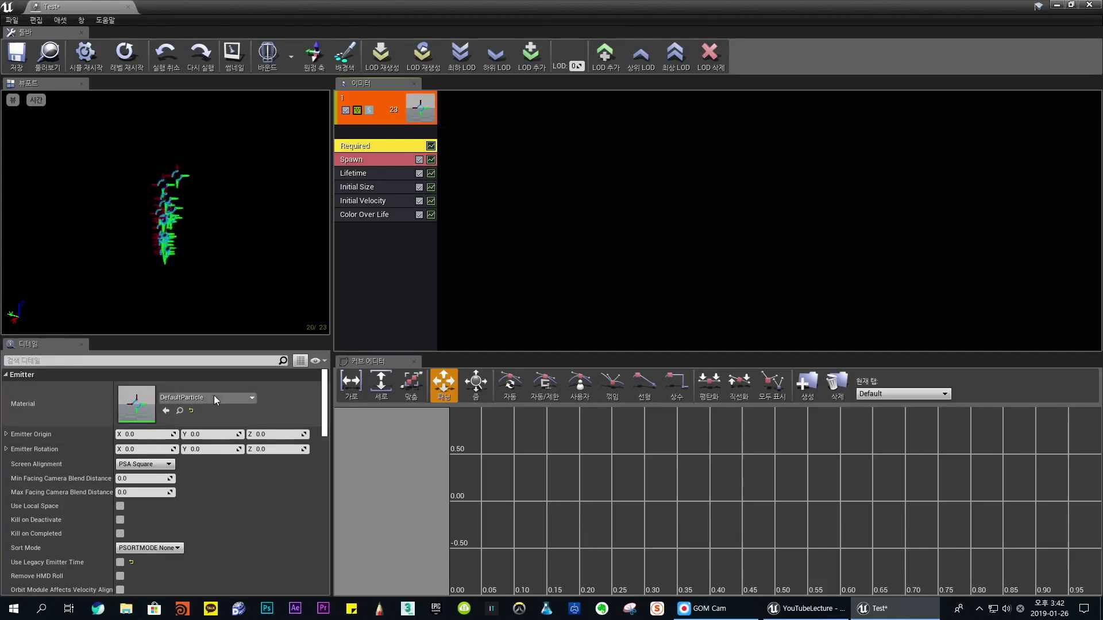
pyautogui.click(358, 110)
pyautogui.click(358, 110)
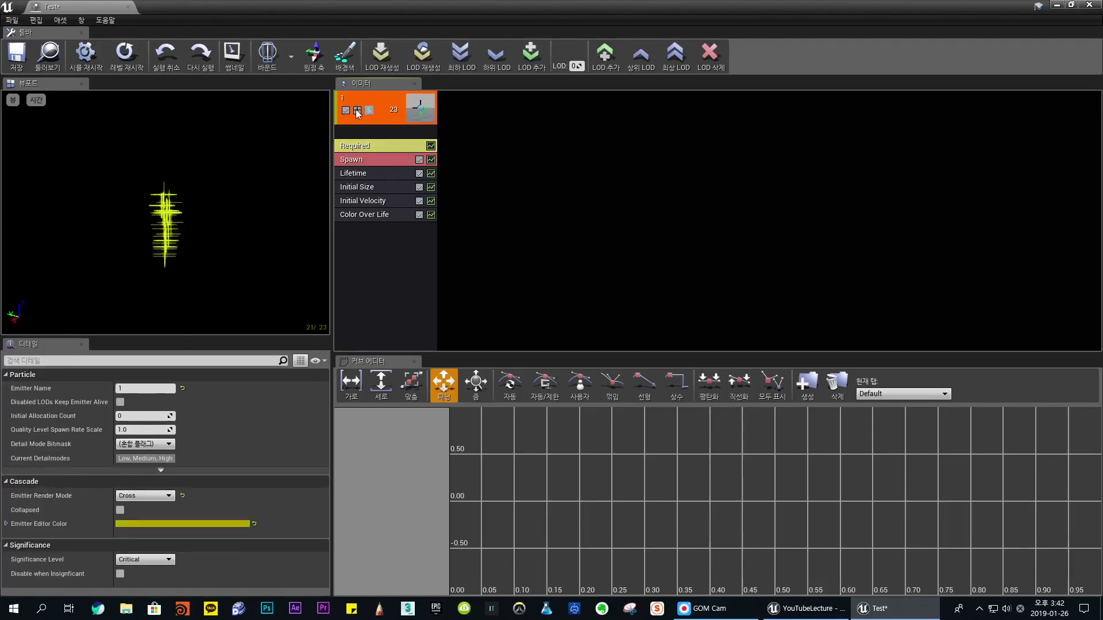
pyautogui.click(358, 110)
pyautogui.click(358, 110)
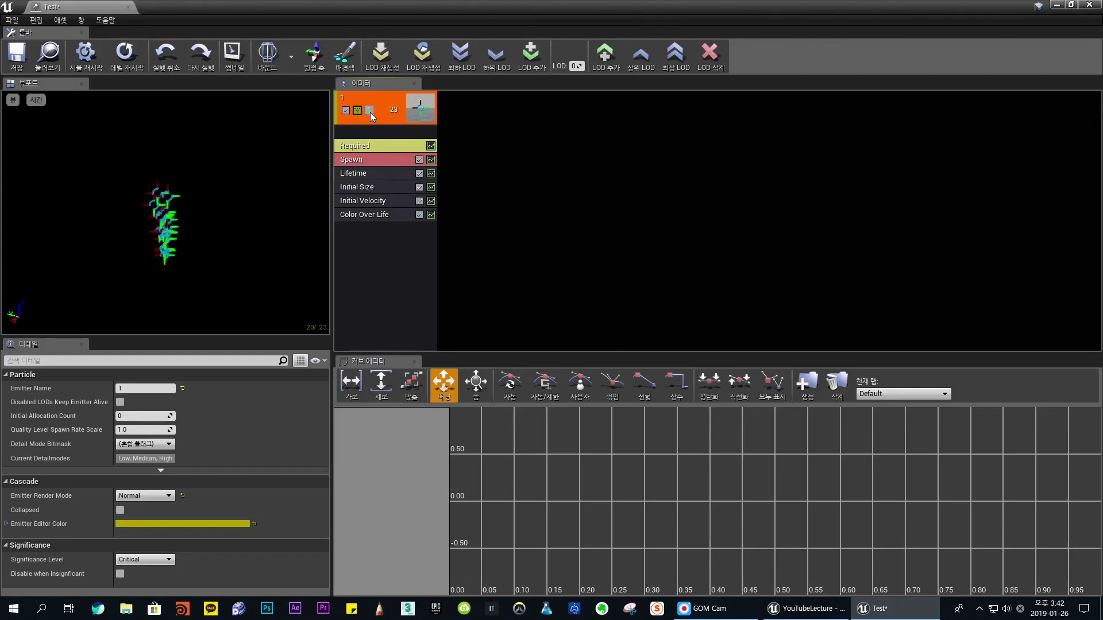
# - Add four Particle Sprite Emitters beside emitter 1 again
pyautogui.rightClick(475, 124)
pyautogui.click(506, 128)
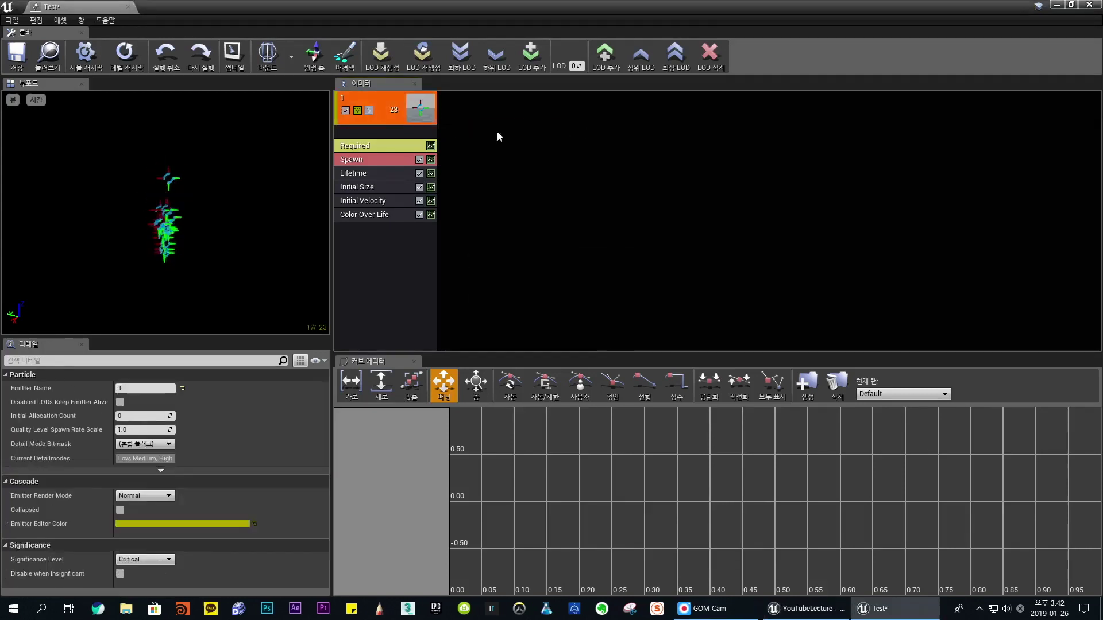
pyautogui.rightClick(542, 137)
pyautogui.click(560, 142)
pyautogui.rightClick(666, 138)
pyautogui.click(689, 143)
pyautogui.rightClick(717, 145)
pyautogui.click(741, 150)
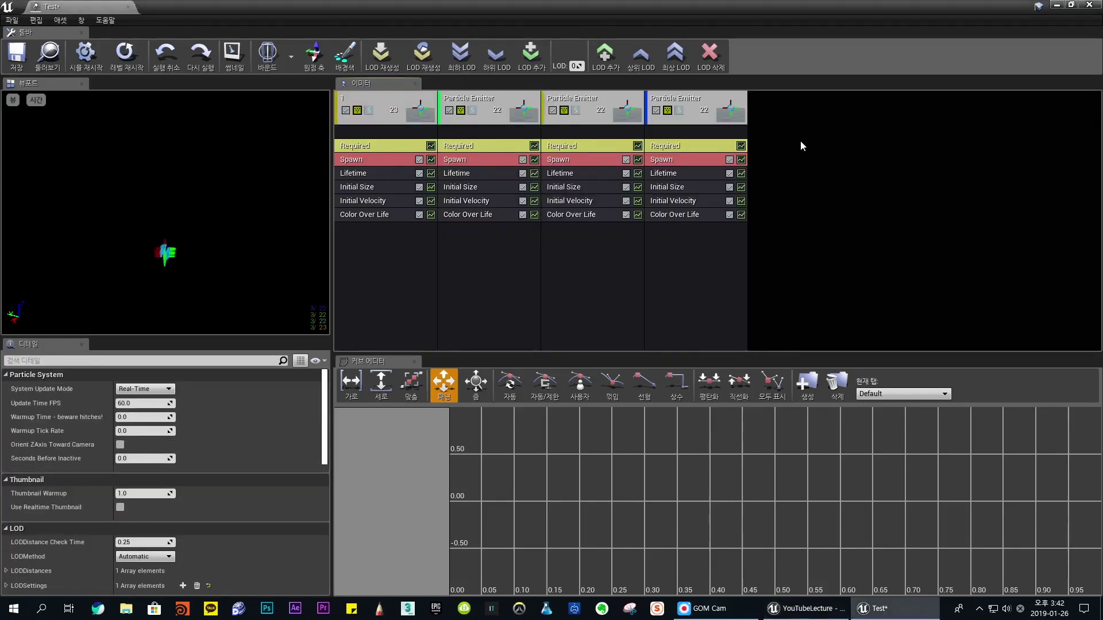
pyautogui.rightClick(801, 141)
pyautogui.click(820, 148)
# - Solo emitter 1 to disable the other four emitters, and turn Solo off again
pyautogui.click(371, 112)
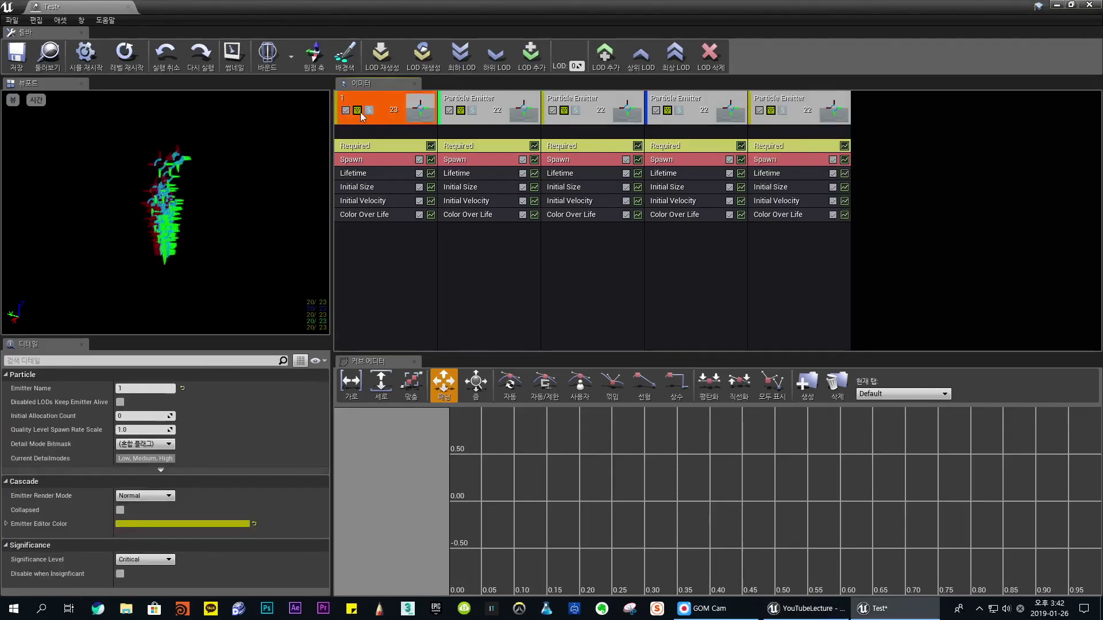
pyautogui.click(370, 111)
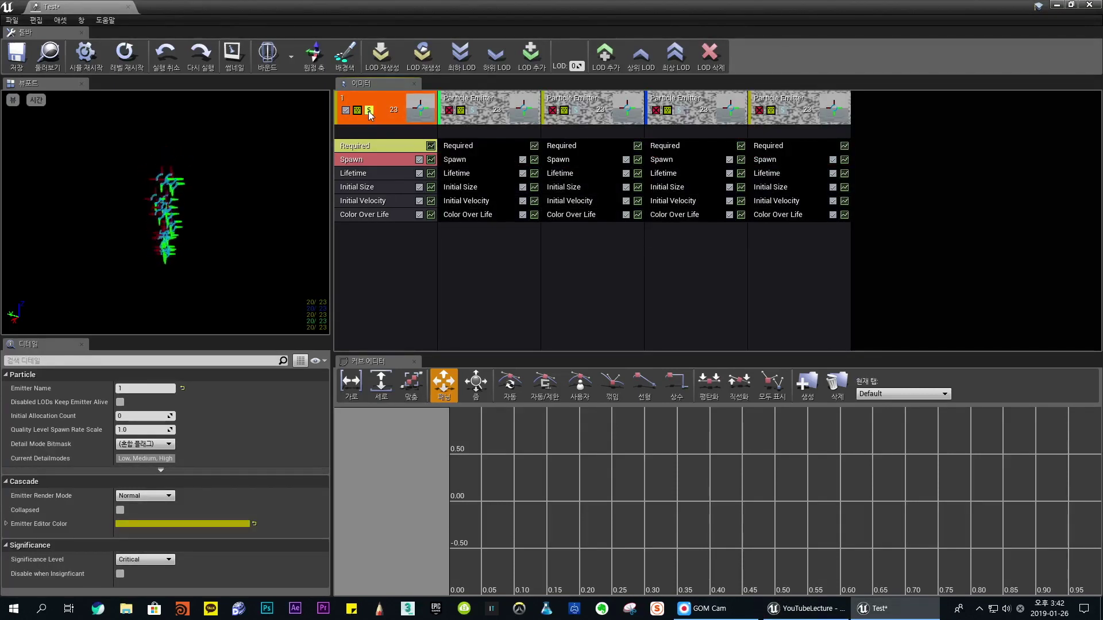
pyautogui.click(369, 111)
# - Remove the four added emitters again, starting with the one beside emitter 1
pyautogui.click(485, 99)
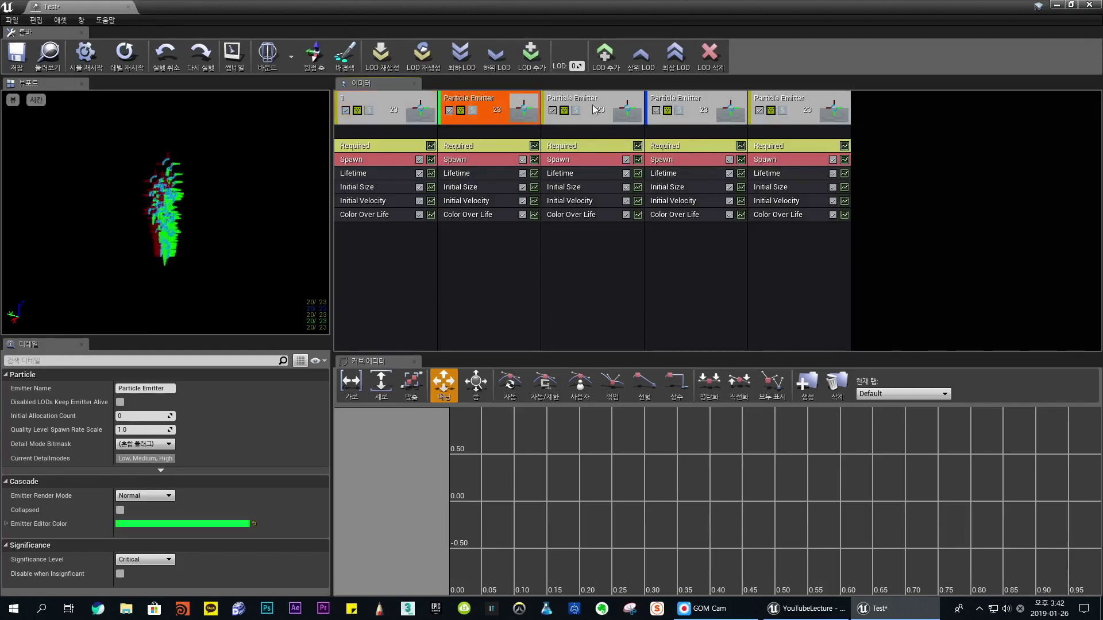
pyautogui.hotkey('ctrl', 'z')
pyautogui.hotkey('ctrl', 'z')
pyautogui.hotkey('ctrl', 'z')
pyautogui.hotkey('ctrl', 'z')
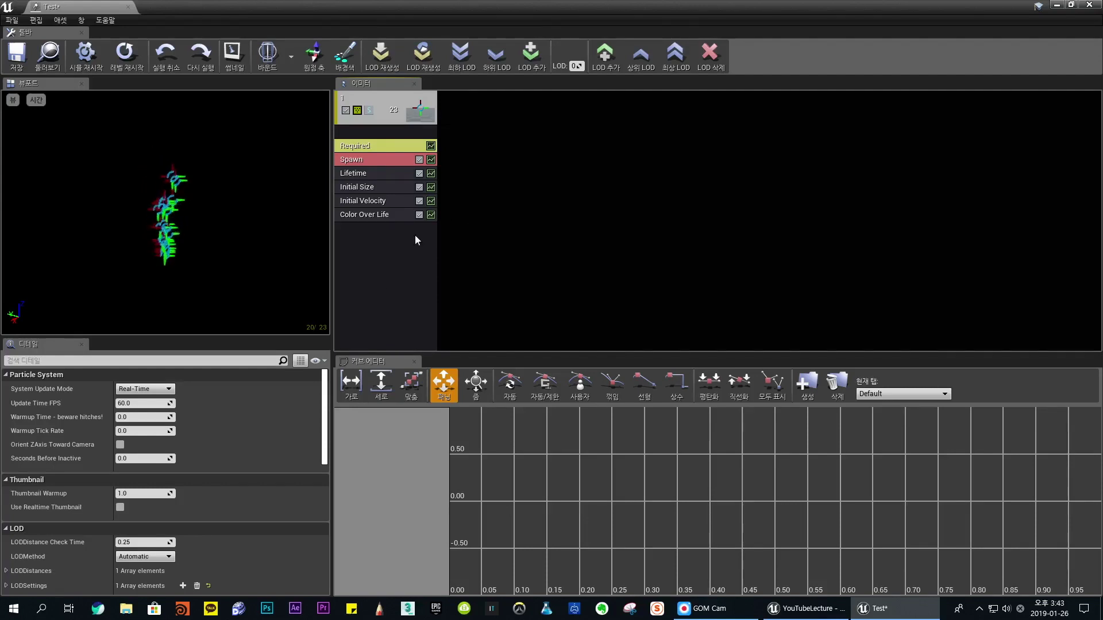
# - Examine the emitter actions and the modules that can be added to emitter 1, including Color, Rotation, Spawn and Acceleration
pyautogui.click(391, 246)
pyautogui.rightClick(382, 242)
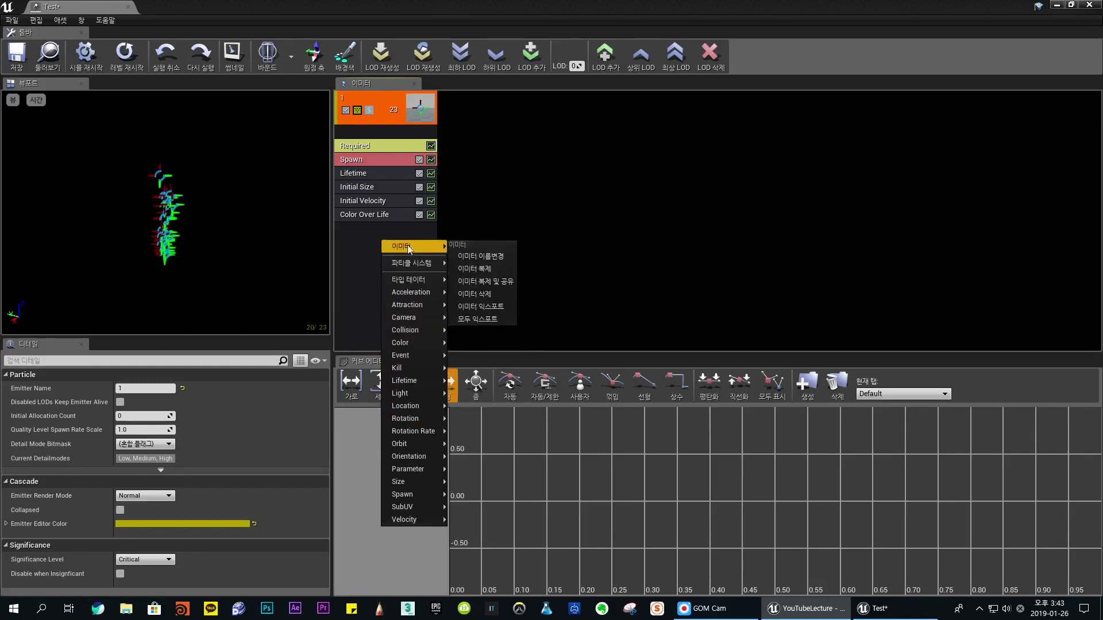
pyautogui.click(374, 230)
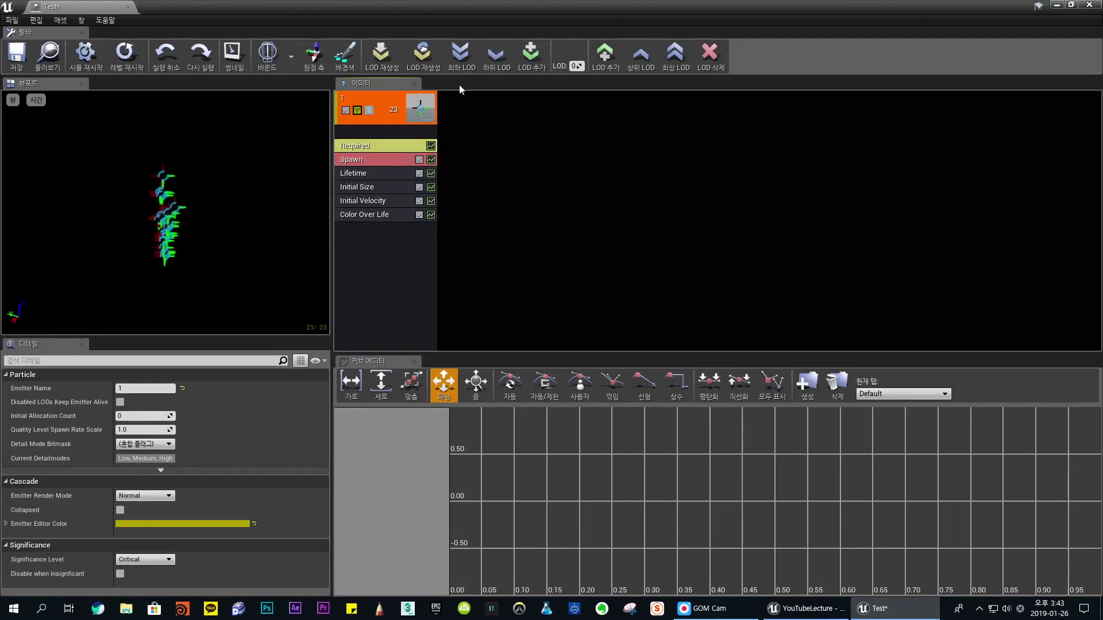
pyautogui.rightClick(361, 243)
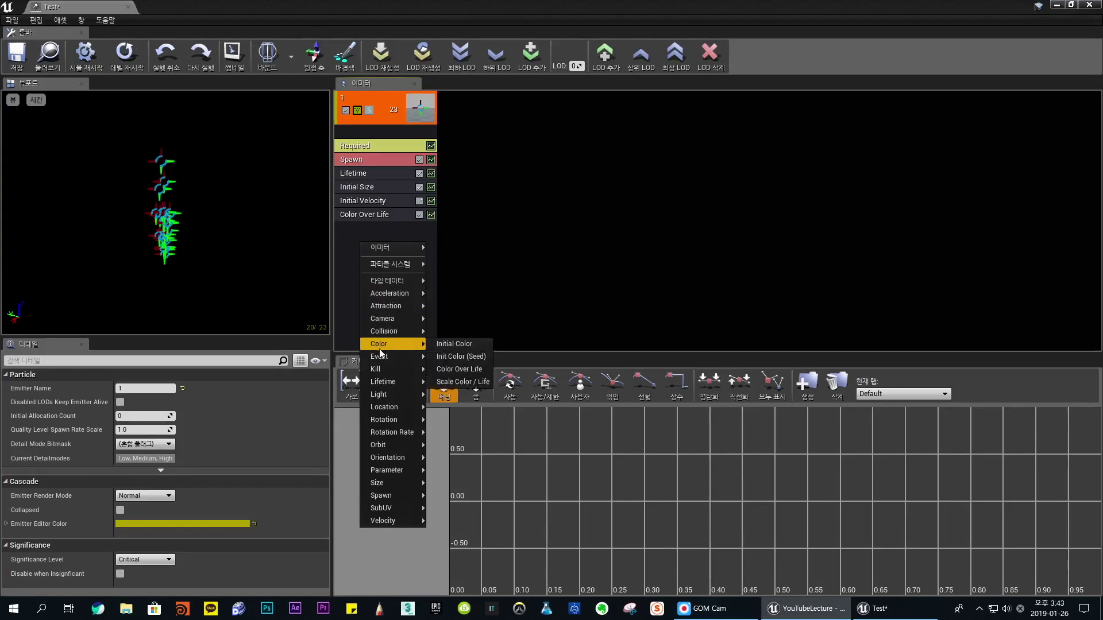
pyautogui.moveTo(385, 357)
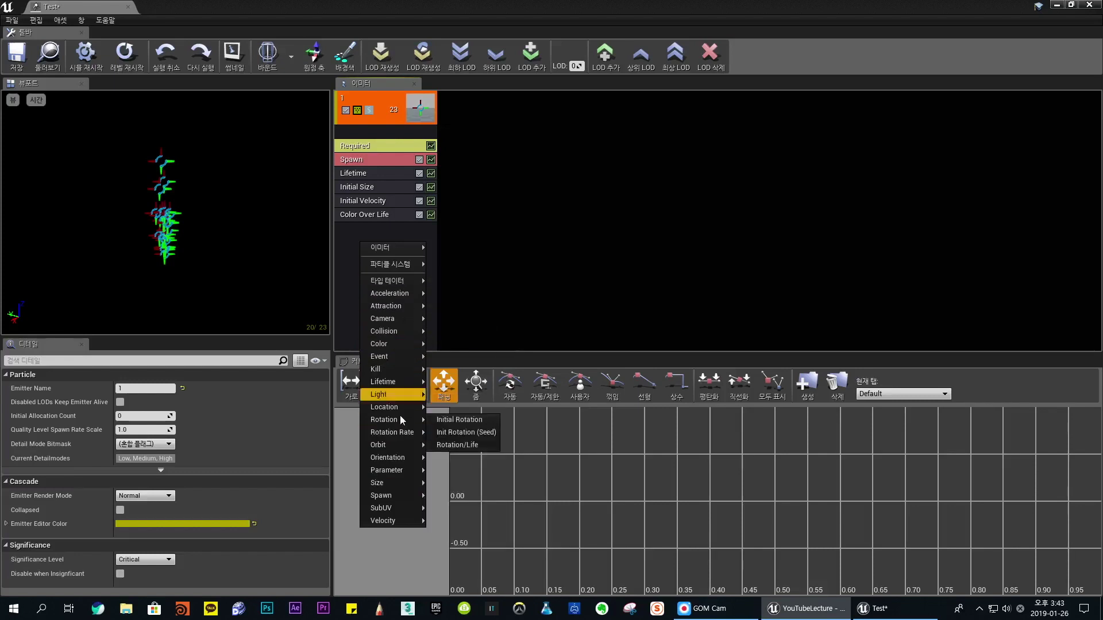
pyautogui.moveTo(394, 498)
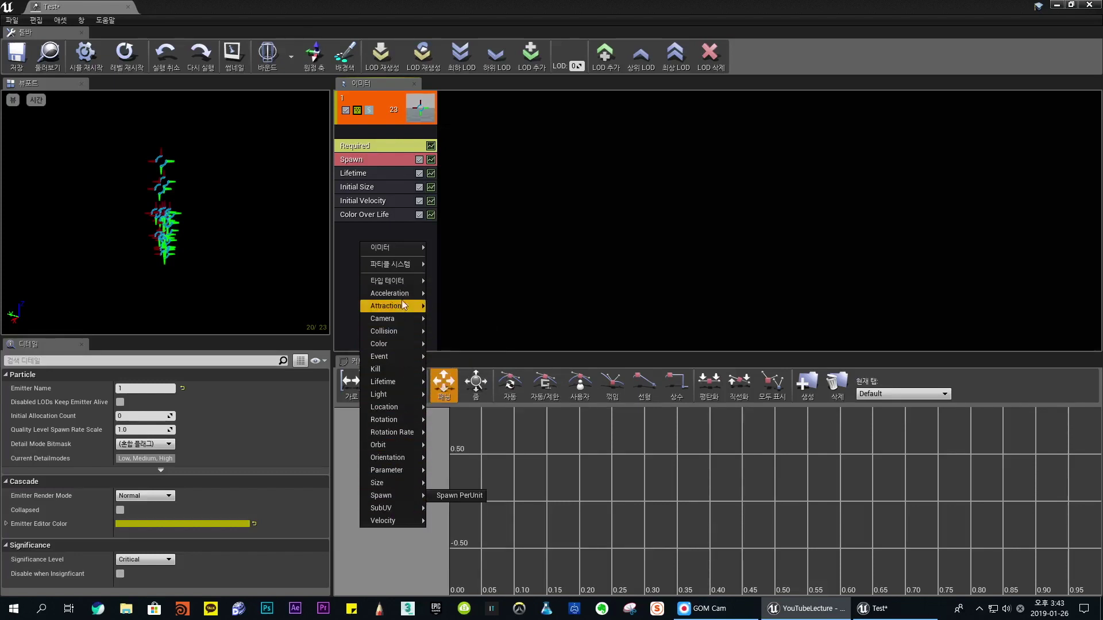
pyautogui.moveTo(399, 297)
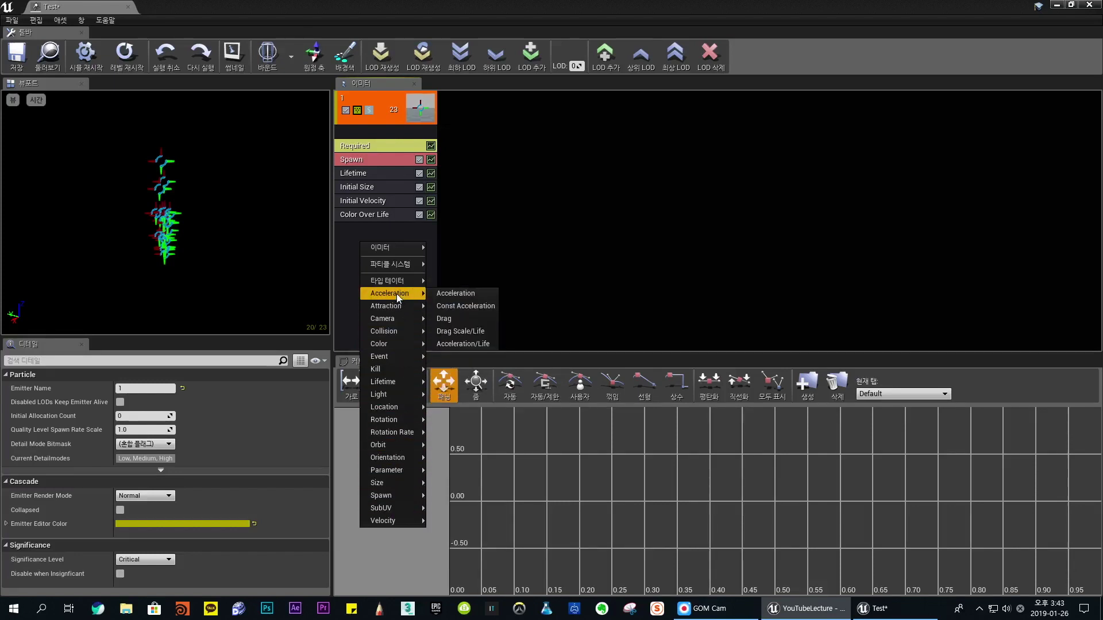
pyautogui.click(536, 224)
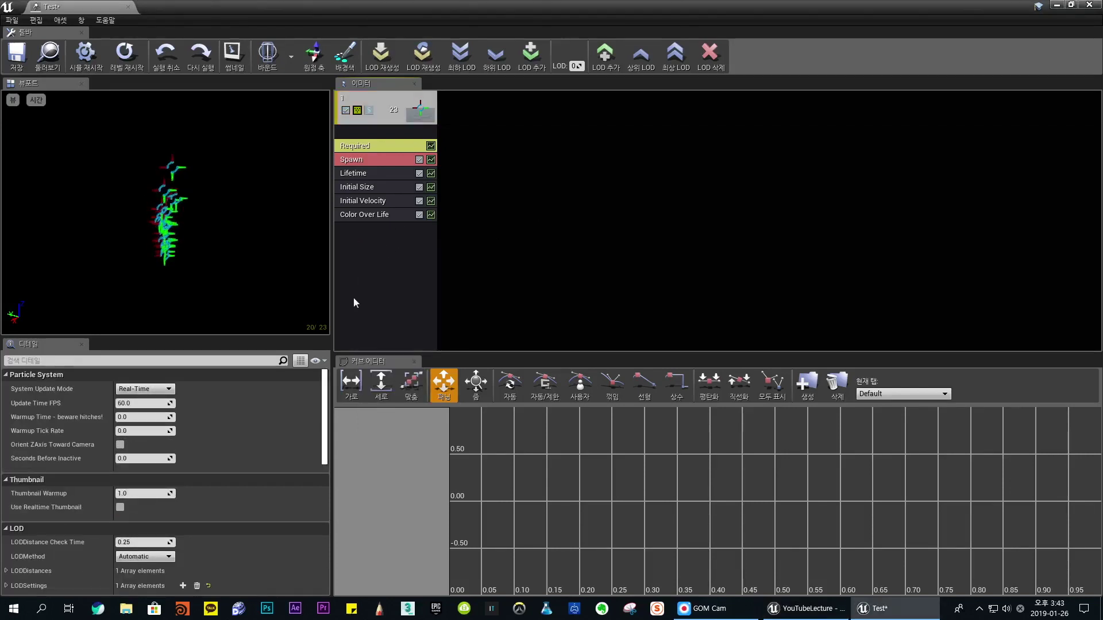
# - View the properties of emitter 1's Lifetime, Initial Velocity, Color Over Life, Spawn and Initial Size modules
pyautogui.click(369, 172)
pyautogui.click(372, 203)
pyautogui.click(362, 216)
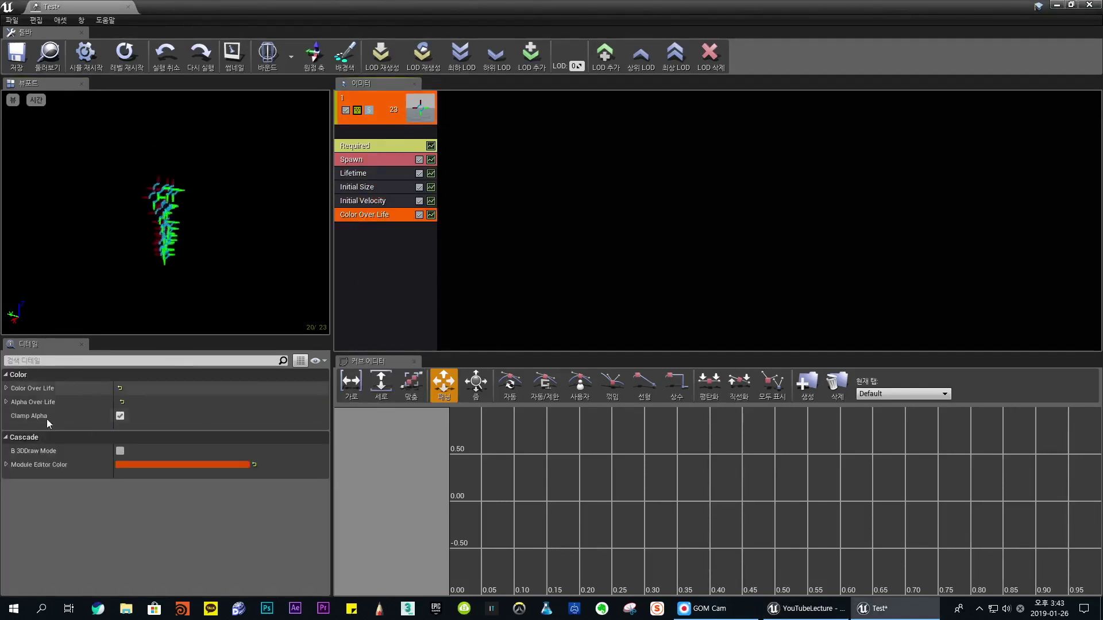
pyautogui.click(370, 173)
pyautogui.click(371, 159)
pyautogui.click(374, 190)
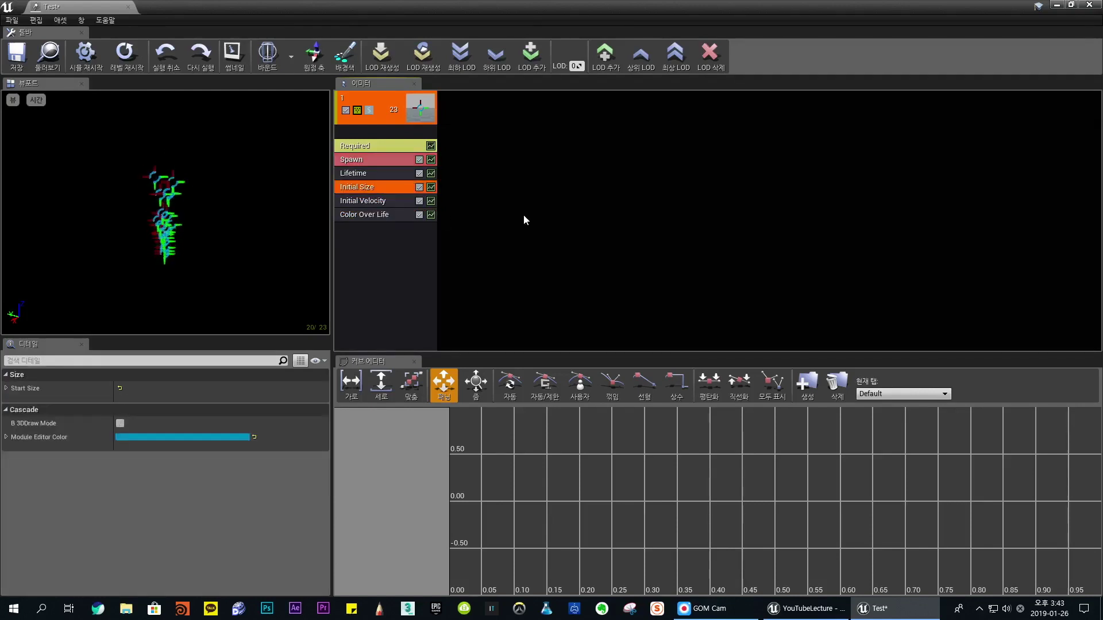
# - Deselect emitter 1 to access the particle system's properties, and set Warmup Time to 3.0
pyautogui.click(557, 196)
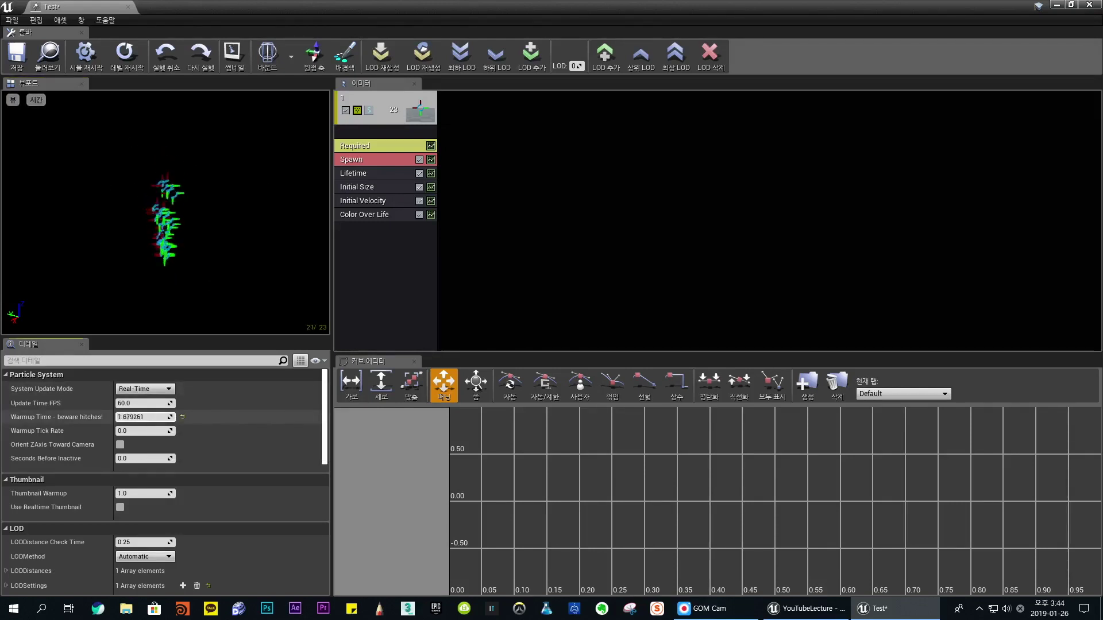
pyautogui.moveTo(119, 420); pyautogui.dragTo(136, 419)
pyautogui.click(119, 419)
pyautogui.write('3')
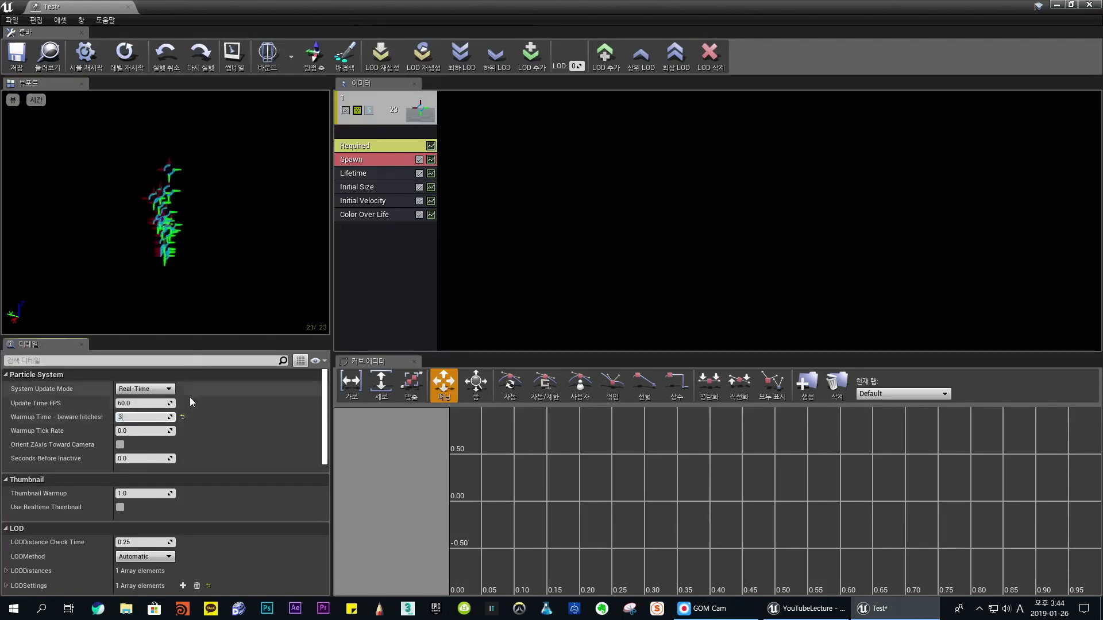
pyautogui.press('Return')
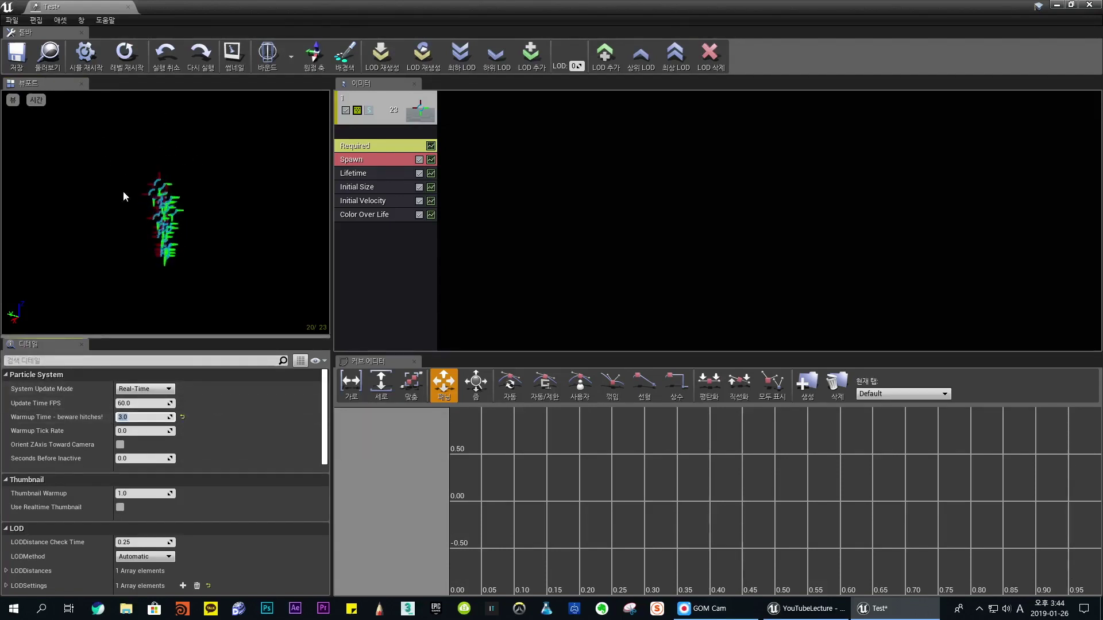
pyautogui.click(239, 257)
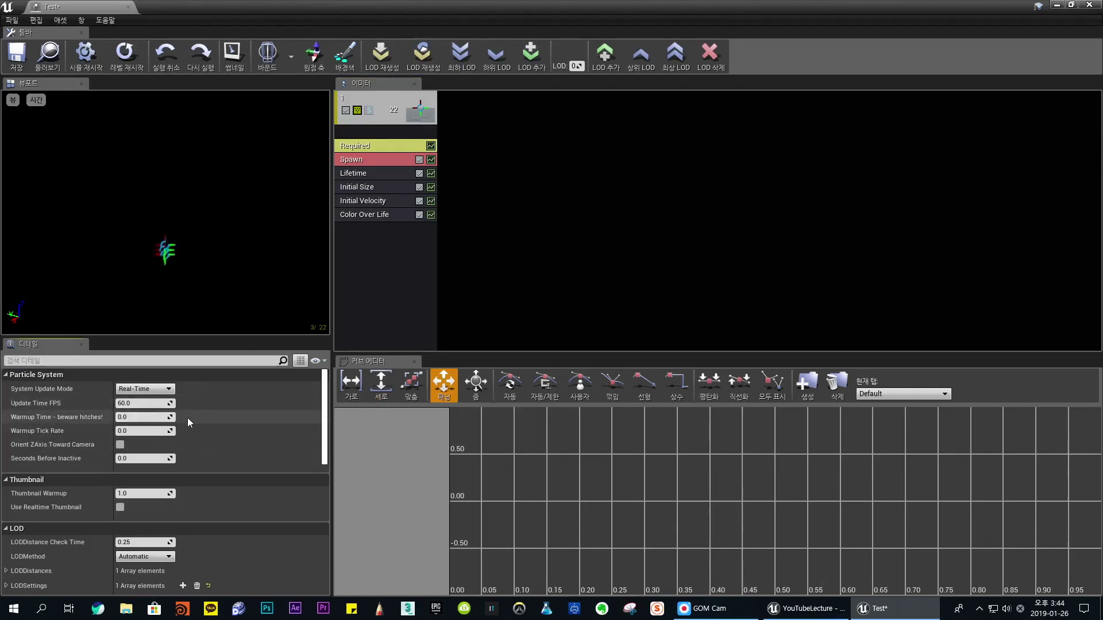
# - Set the particle system's Delay to 1.0, and look through the remaining system properties down to Materials
pyautogui.scroll(-2, 255, 449)
pyautogui.scroll(-6, 255, 450)
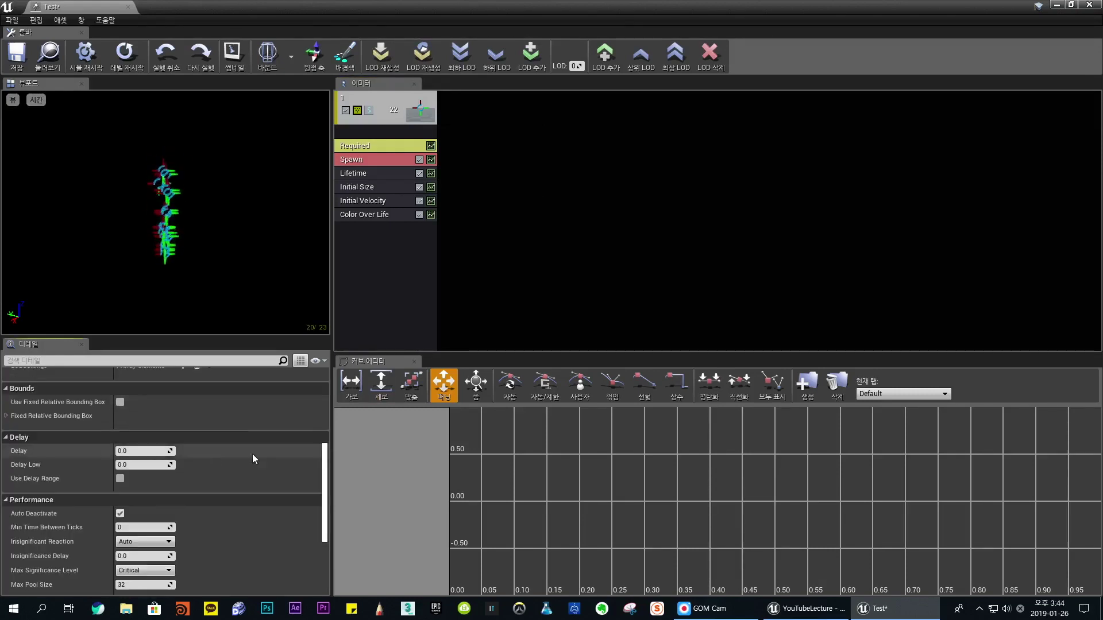
pyautogui.click(156, 452)
pyautogui.write('1')
pyautogui.press('Return')
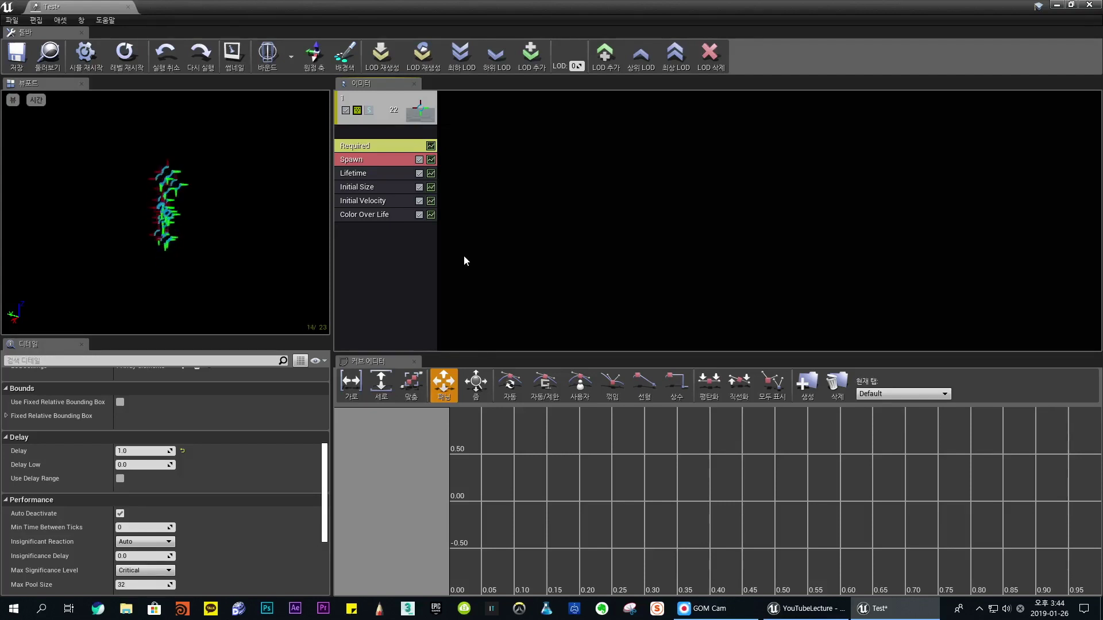
pyautogui.scroll(-5, 211, 457)
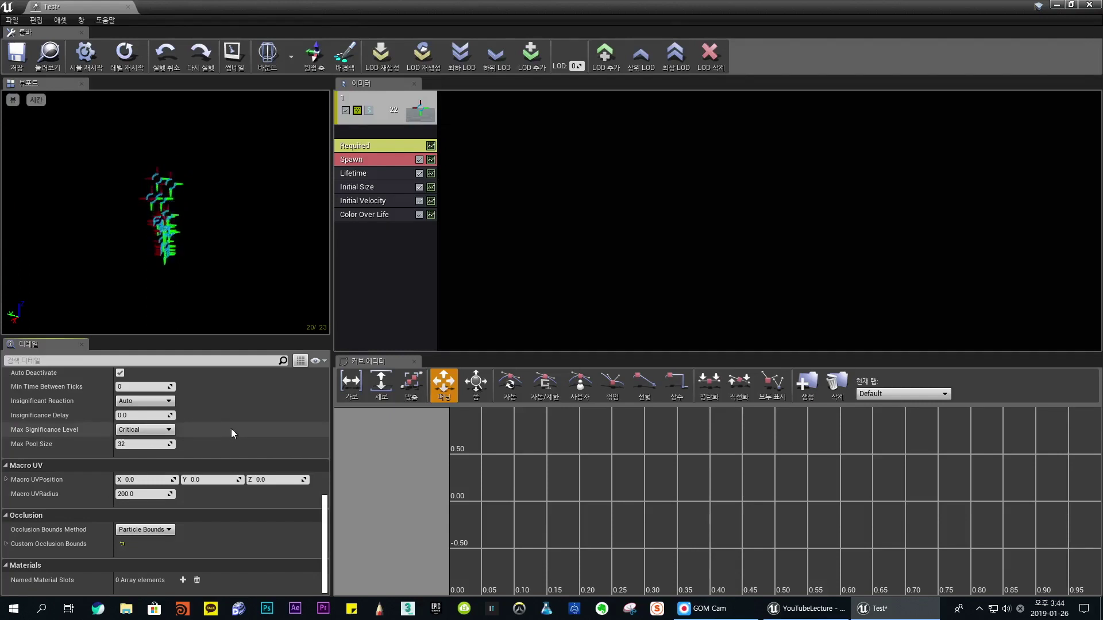
pyautogui.scroll(5, 233, 428)
pyautogui.scroll(3, 235, 430)
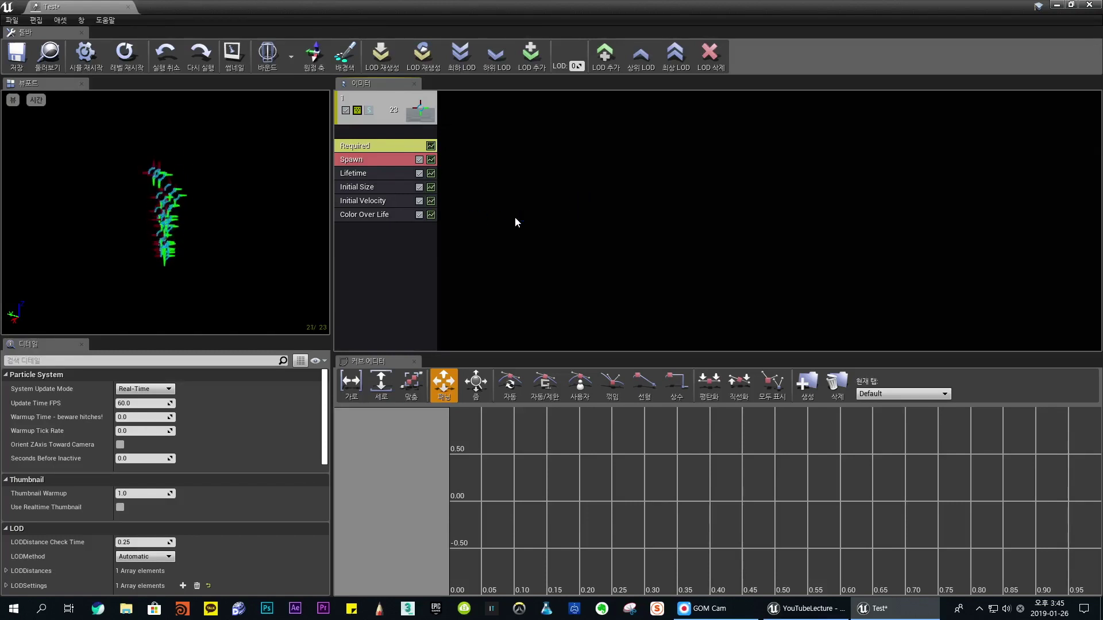
# - Look through the Acceleration and Color modules available for emitter 1 again without adding any
pyautogui.rightClick(372, 233)
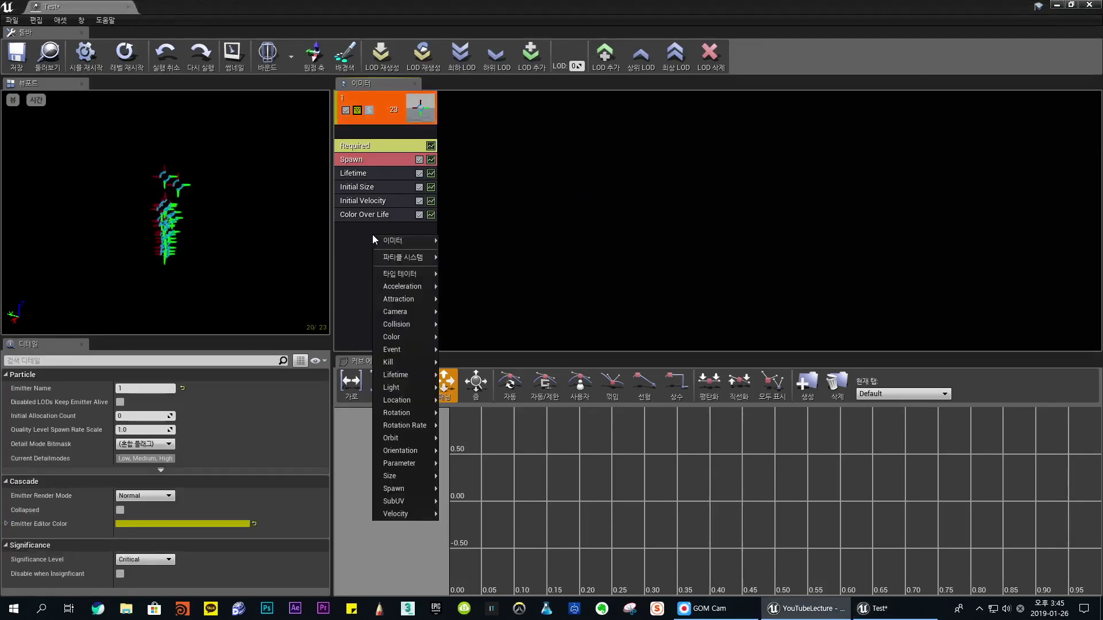
pyautogui.moveTo(402, 287)
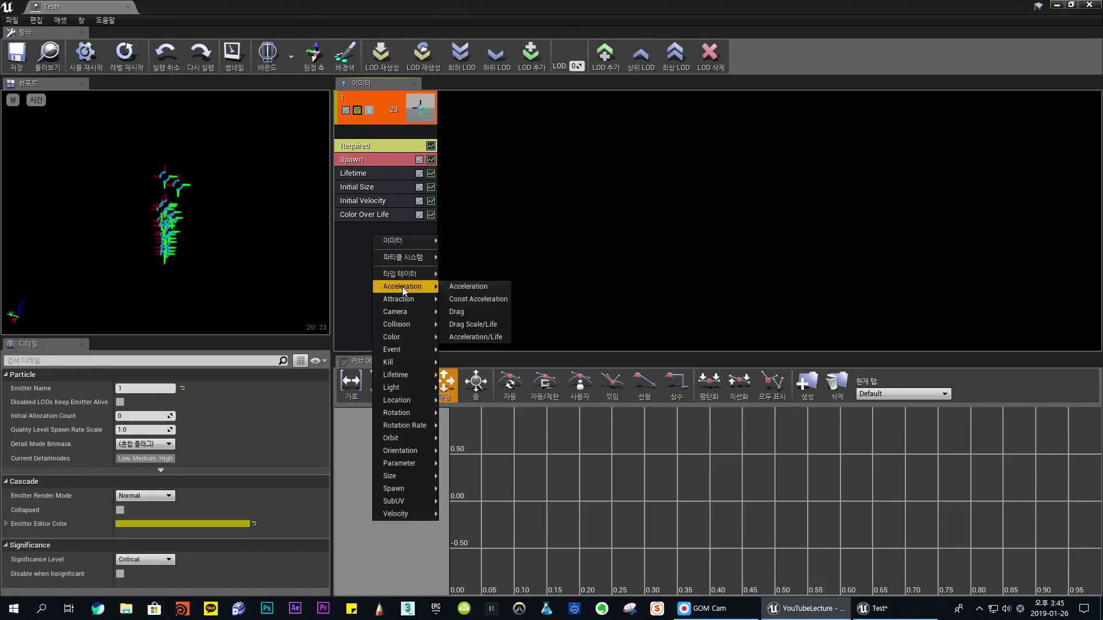
pyautogui.moveTo(402, 312)
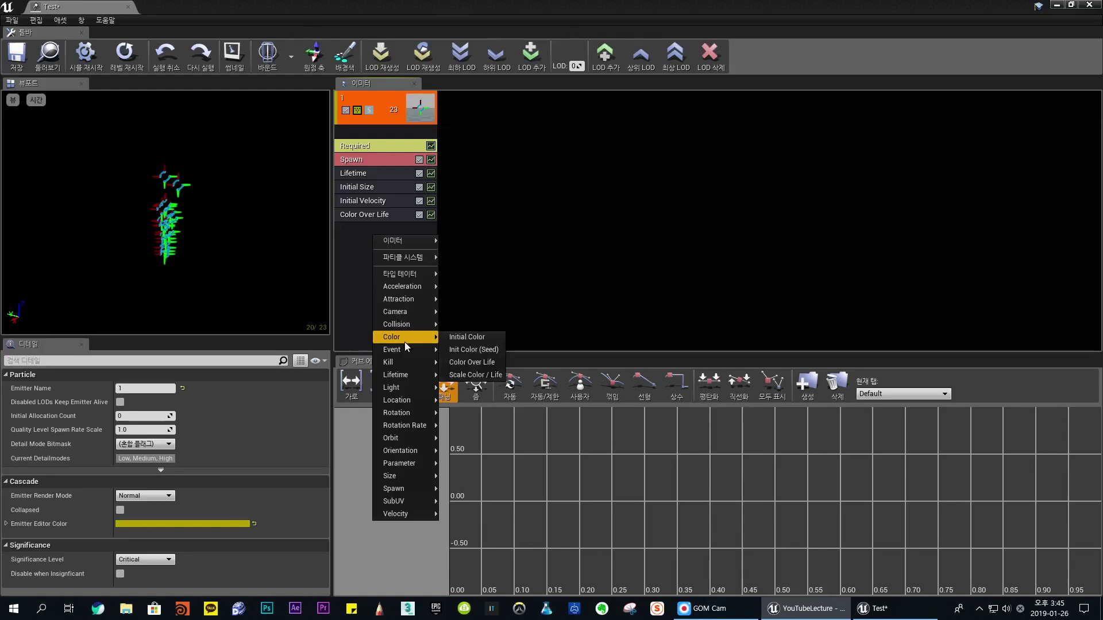
pyautogui.click(608, 201)
pyautogui.click(418, 264)
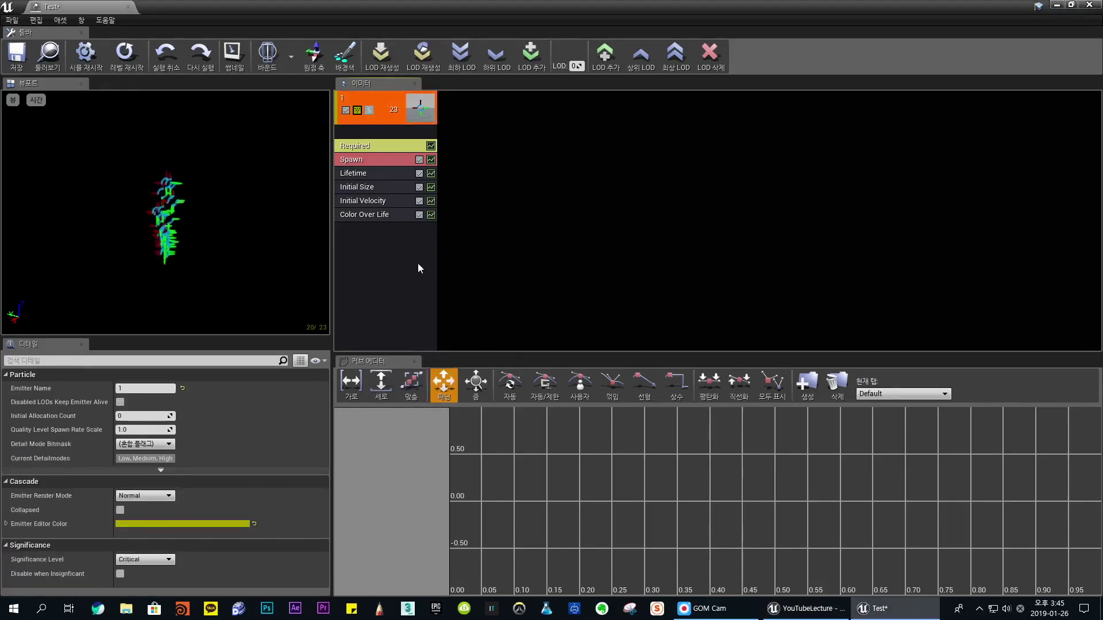